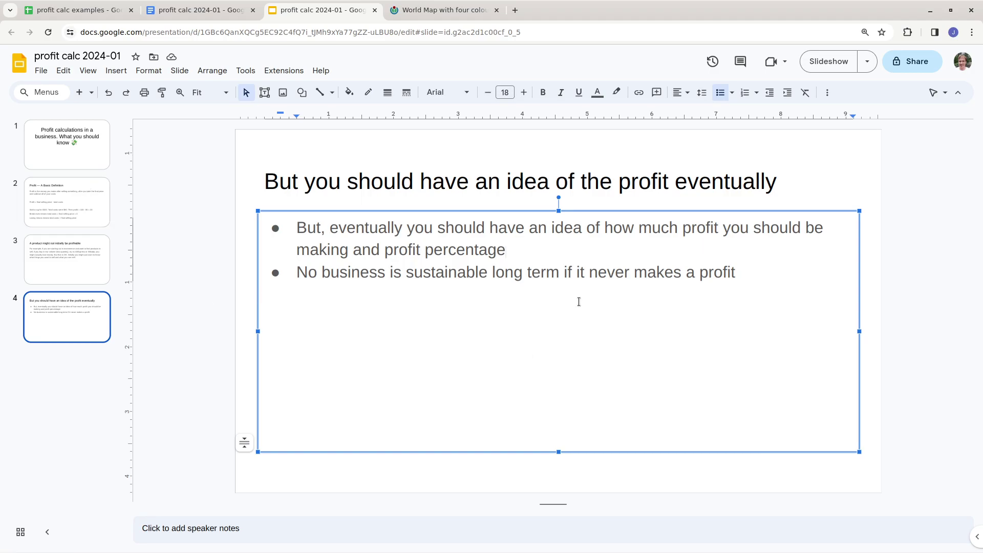
- Add a third bullet reading "Essential for growth and much more" to the body text of slide 4
click(783, 272)
key(Return)
text(essential for )
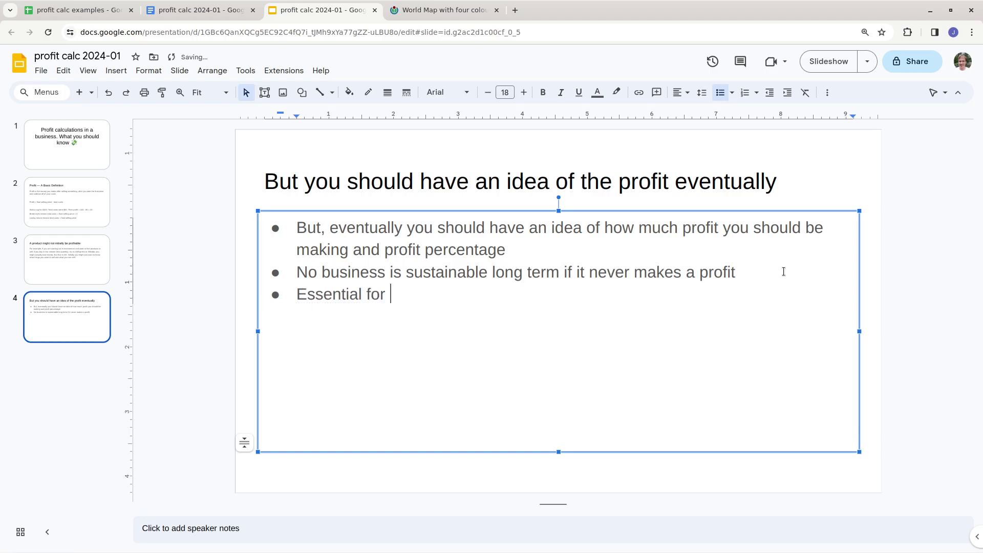
text(growth and)
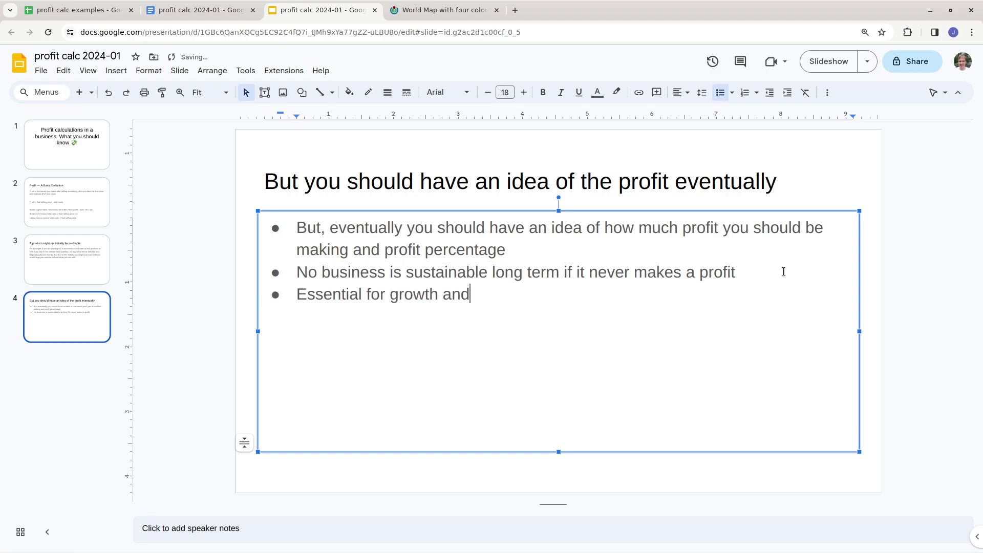
text( much more)
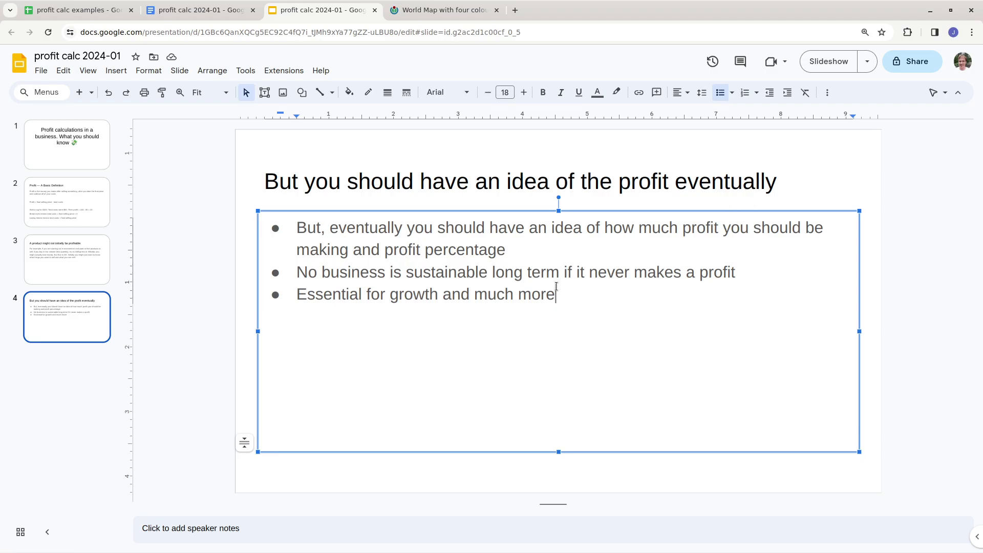
drag(505, 273, 495, 277)
- Switch to the profit calc document and move its browser tab to the end, after the world map
click(201, 8)
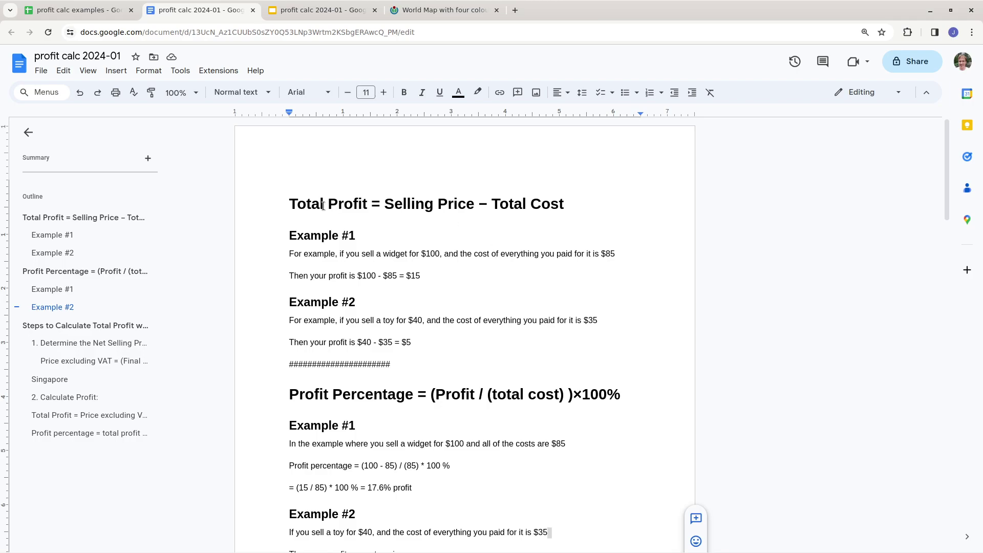
drag(287, 204, 369, 194)
drag(158, 17, 405, 11)
click(351, 12)
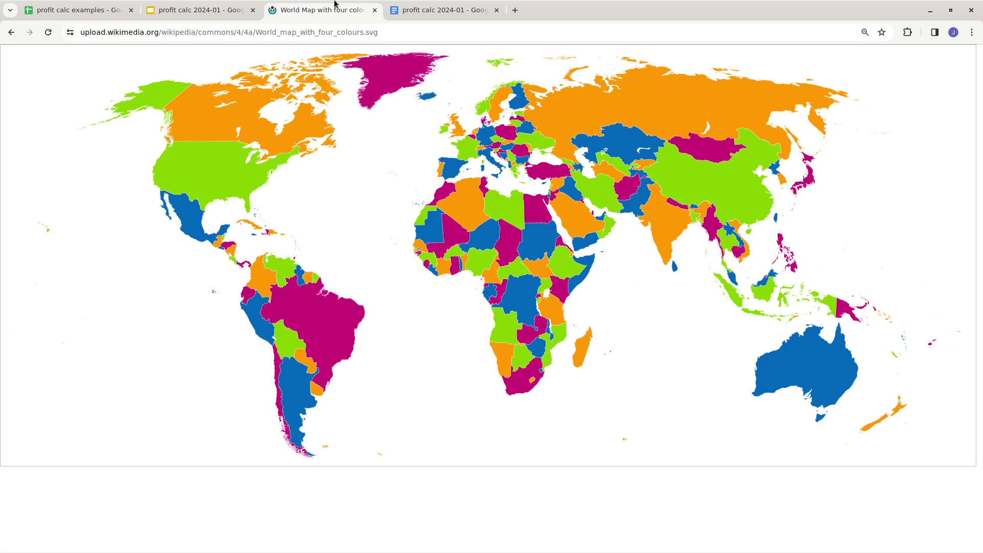
click(419, 10)
- Examine the Total Profit formula and its widget and toy examples, highlighting the selling price and cost terms
click(447, 232)
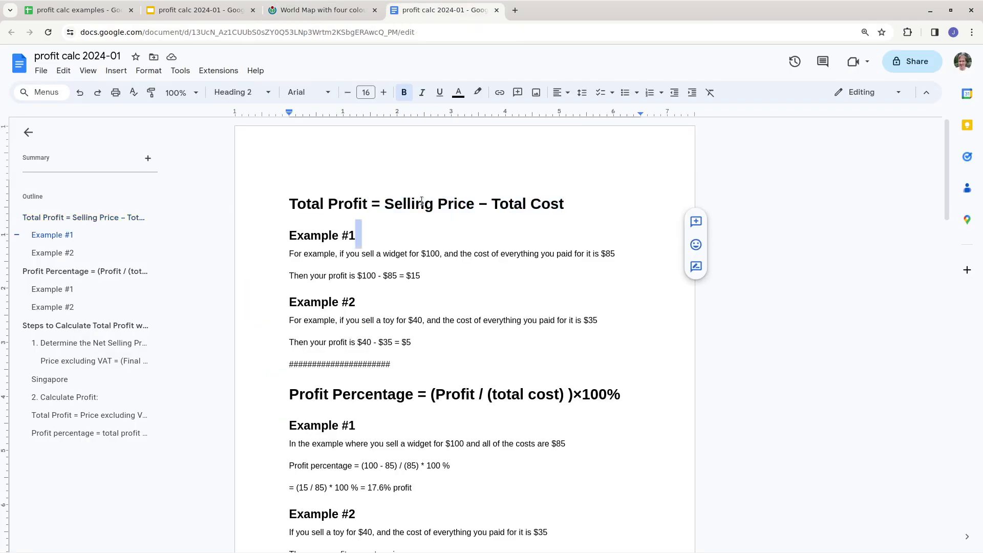
click(387, 201)
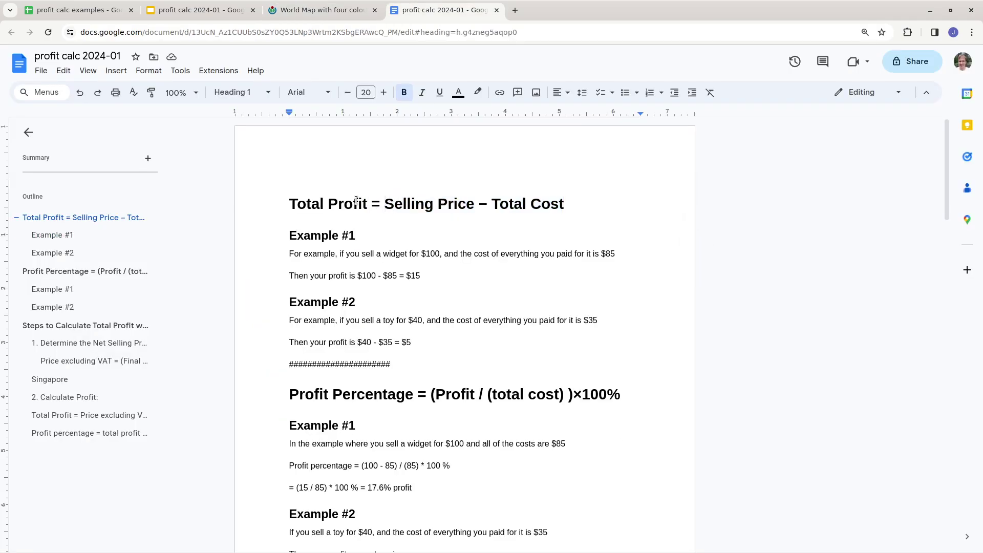
drag(385, 200, 571, 201)
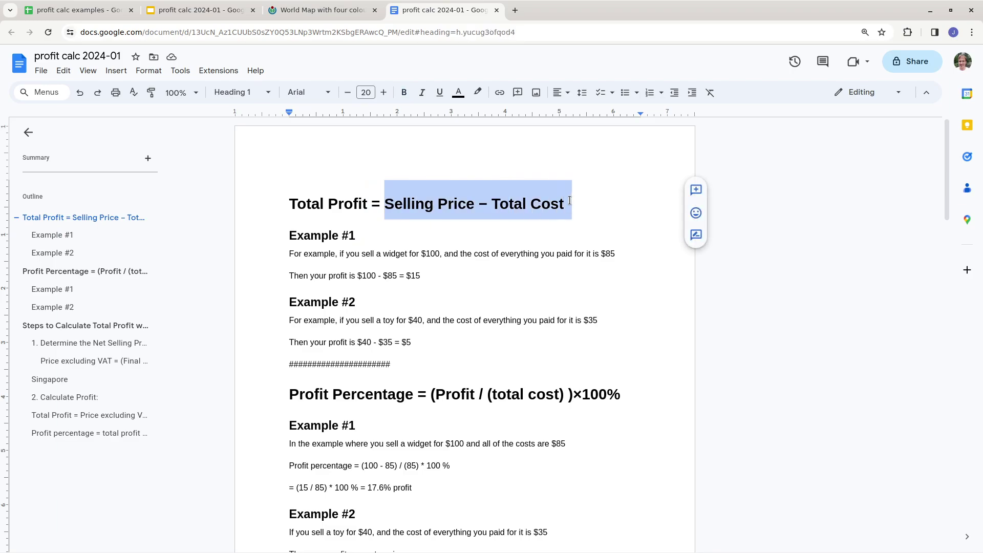
scroll(518, 227, down, 2)
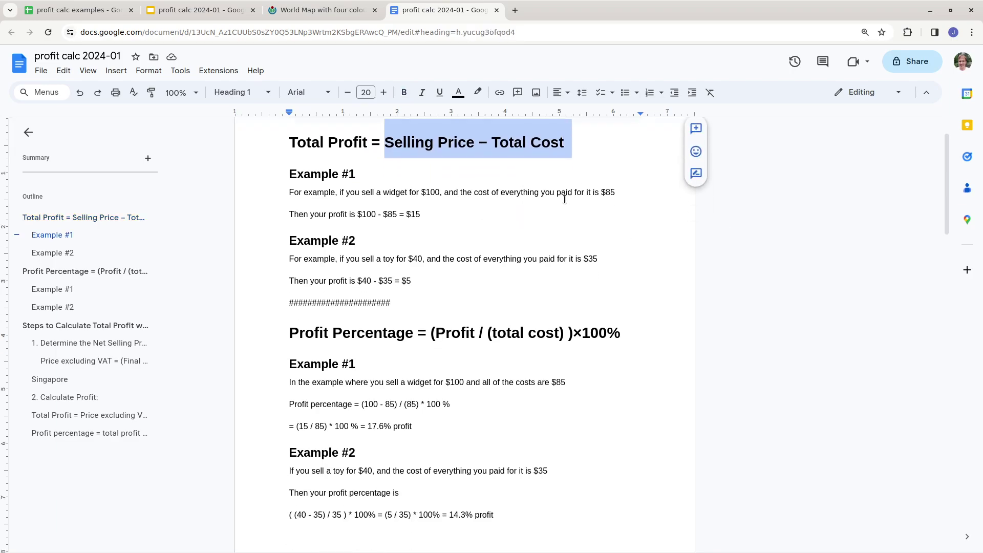
click(566, 214)
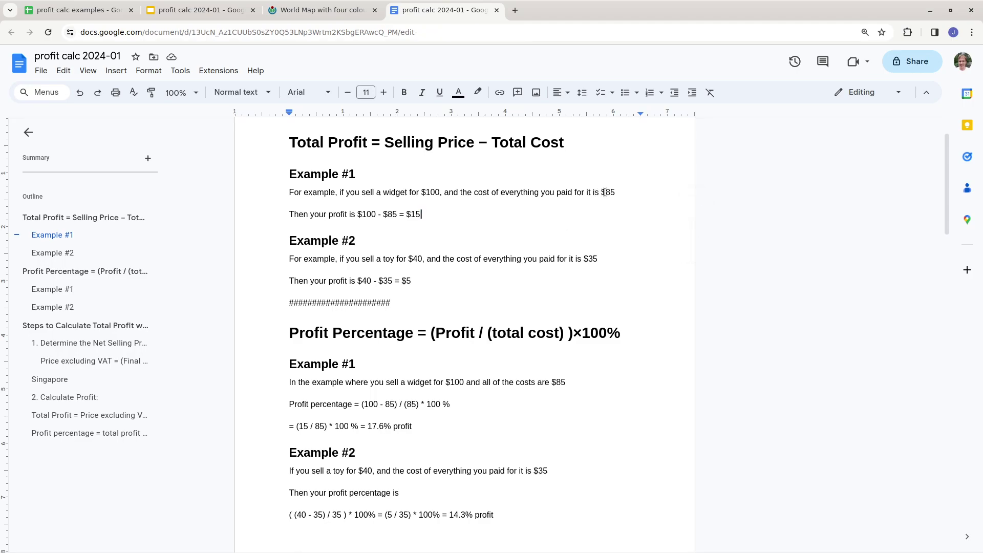
drag(601, 193, 614, 191)
click(465, 218)
double_click(482, 281)
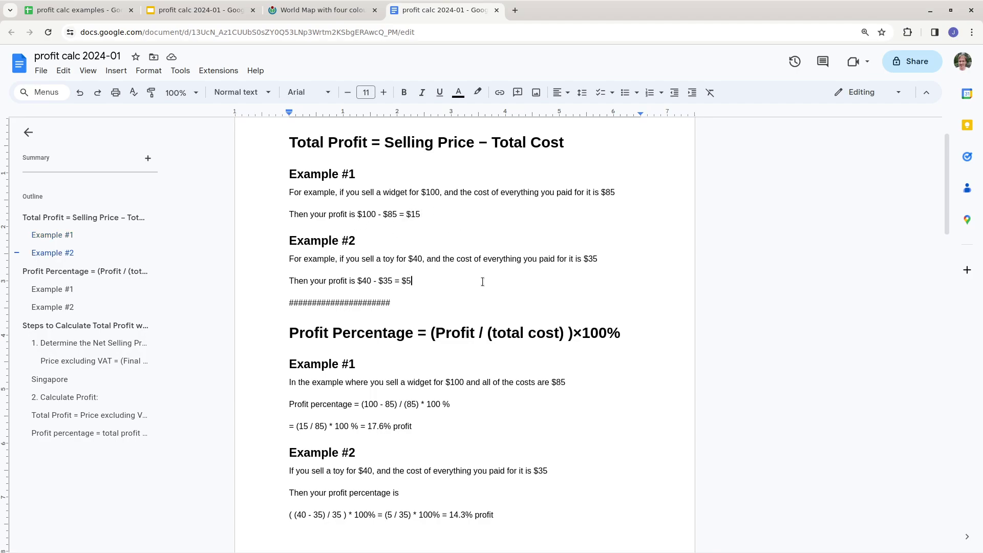
click(430, 277)
scroll(439, 263, up, 2)
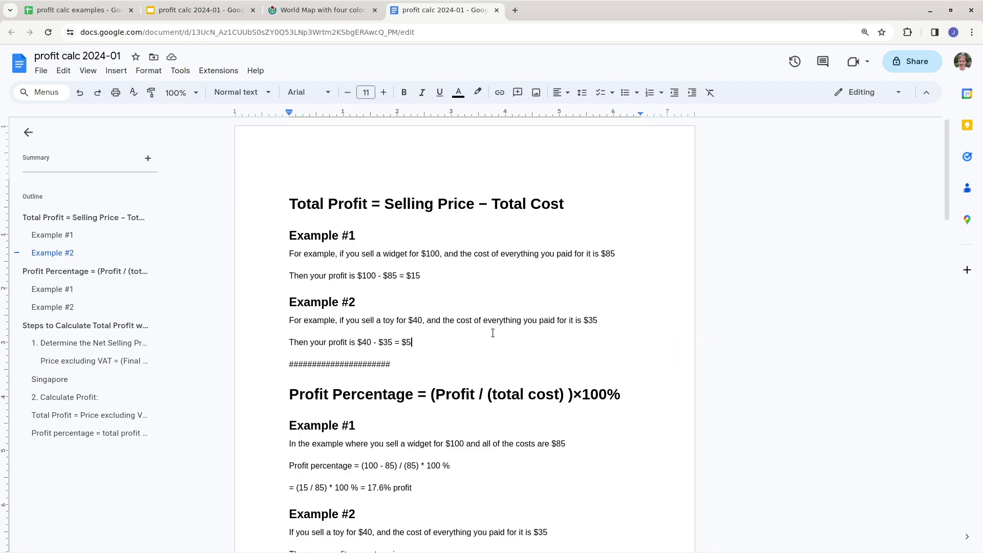
- Examine the Profit Percentage formula and its widget example, comparing the cost and profit terms with the Total Profit example
scroll(588, 274, down, 2)
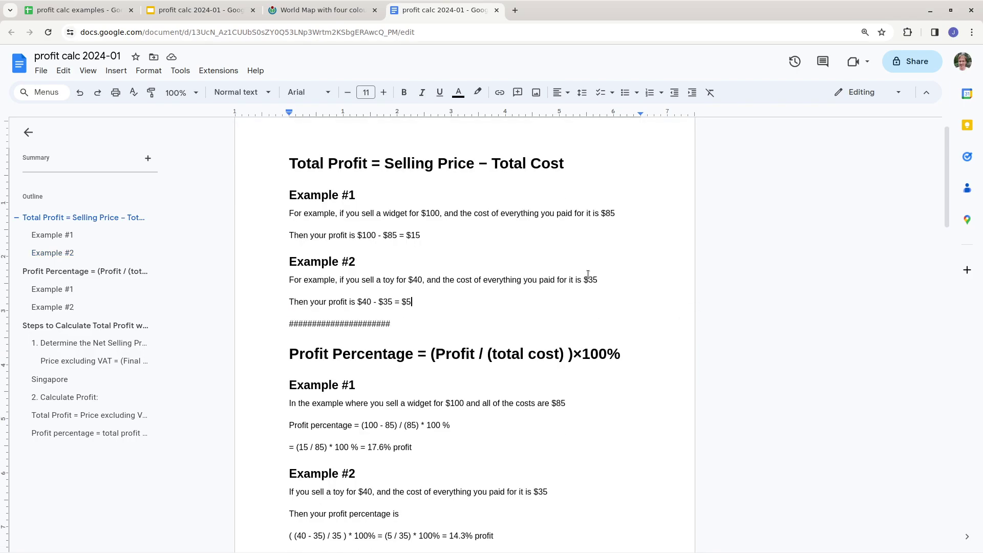
scroll(589, 271, down, 1)
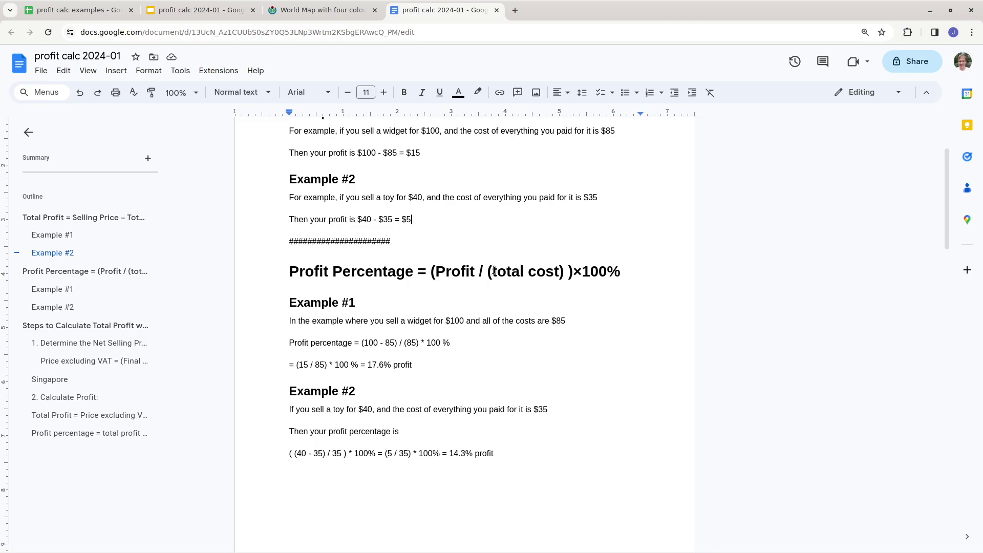
scroll(455, 224, up, 1)
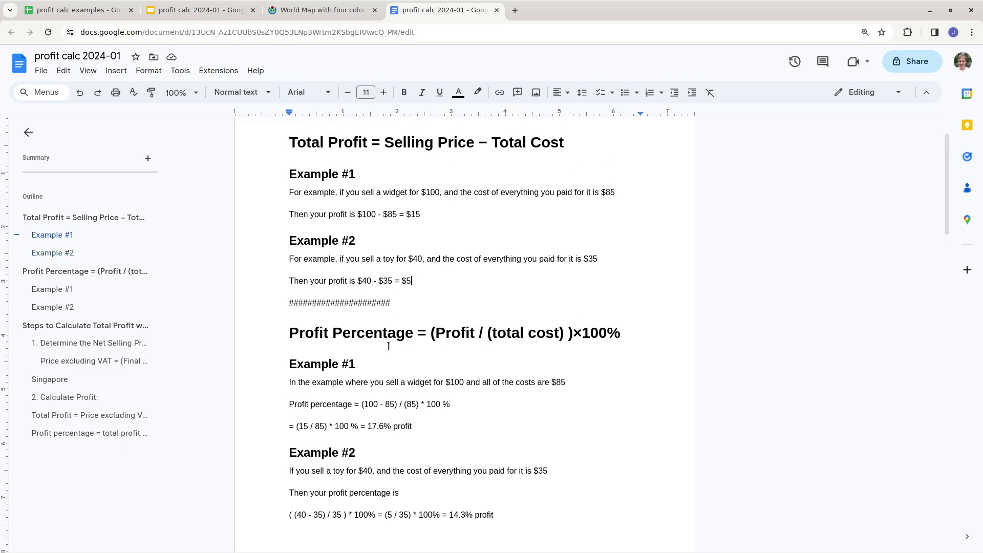
mouse_move(405, 215)
mouse_down()
mouse_move(423, 217)
mouse_move(397, 219)
mouse_up()
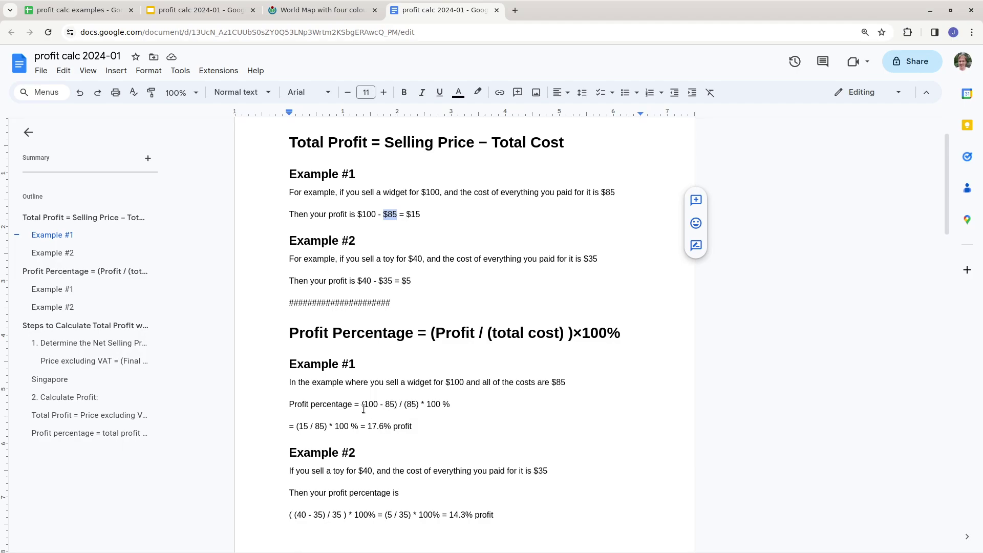
drag(363, 408, 394, 408)
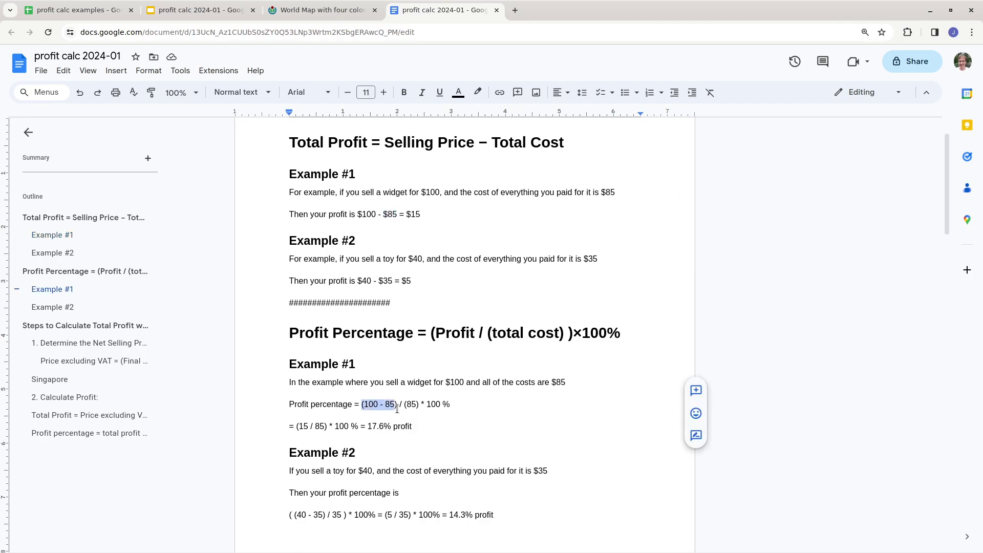
click(427, 405)
double_click(411, 404)
click(426, 421)
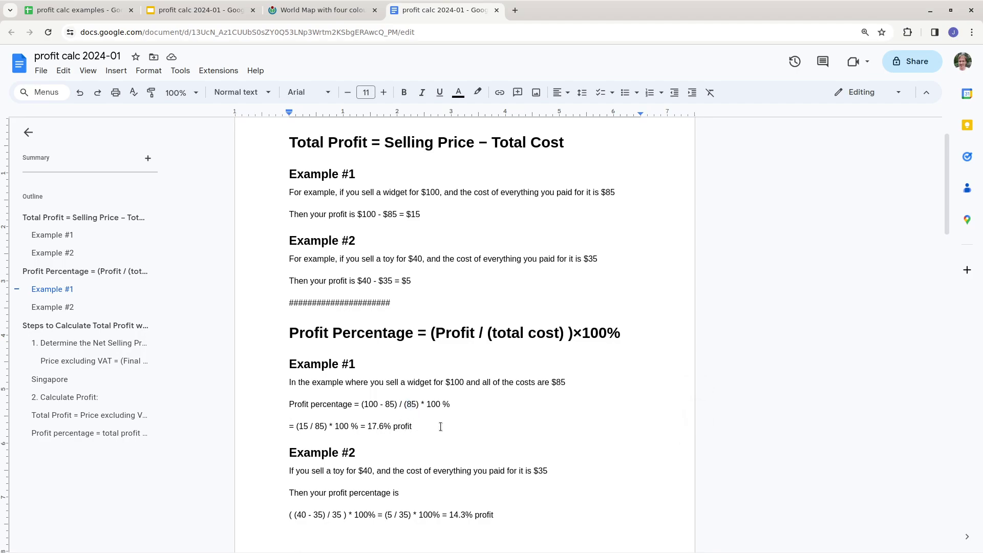
double_click(440, 426)
click(411, 425)
drag(365, 426, 383, 427)
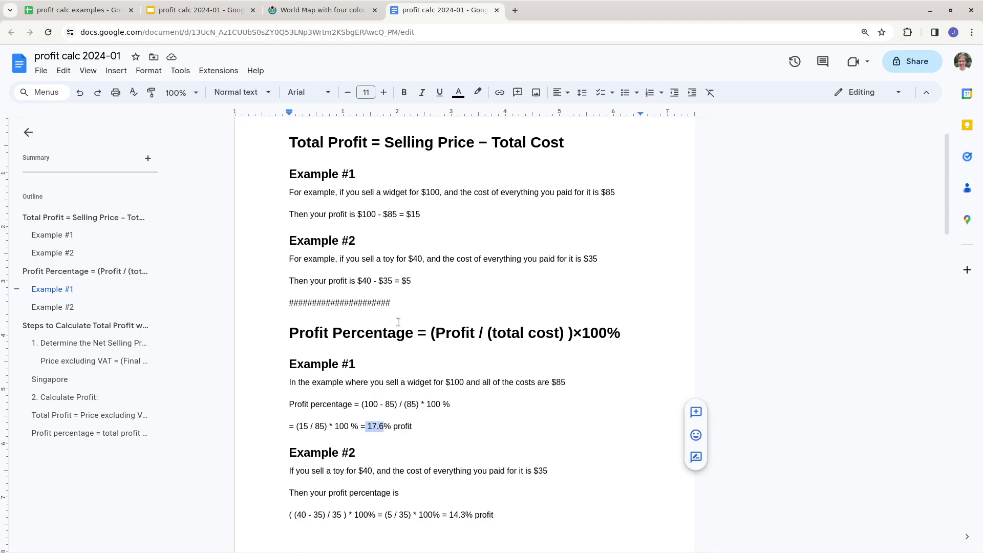
click(404, 339)
double_click(403, 339)
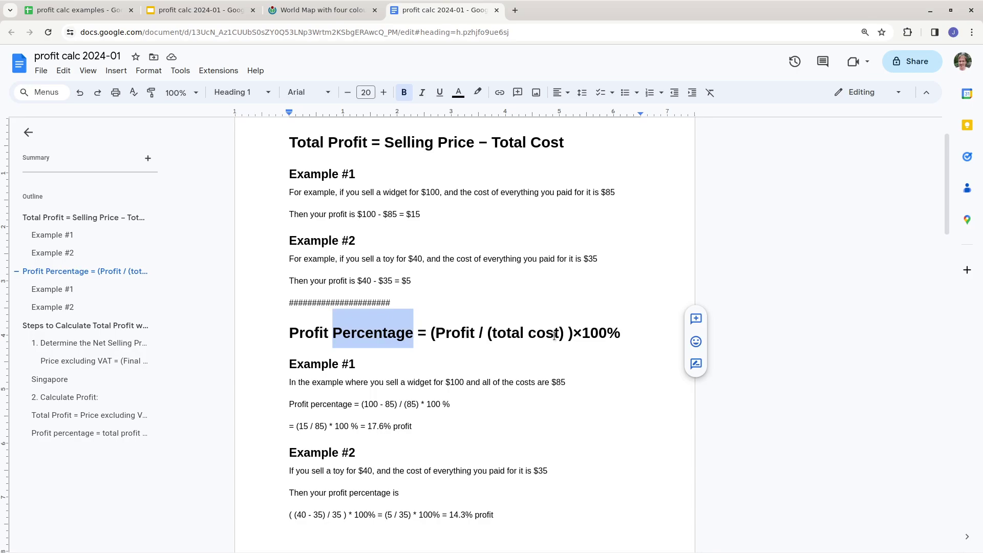
- Add the word "percentage" at the end of the result line in Example #1 under Profit Percentage
click(522, 438)
click(506, 420)
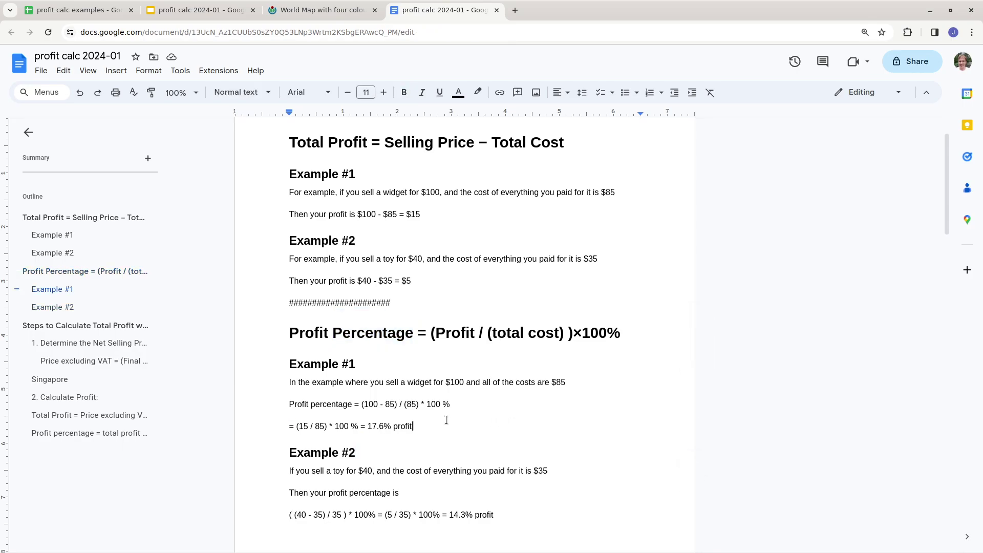
text(percentage)
- Examine the toy calculation in Example #2 under Profit Percentage, highlighting the selling price, cost and final result
scroll(485, 379, down, 3)
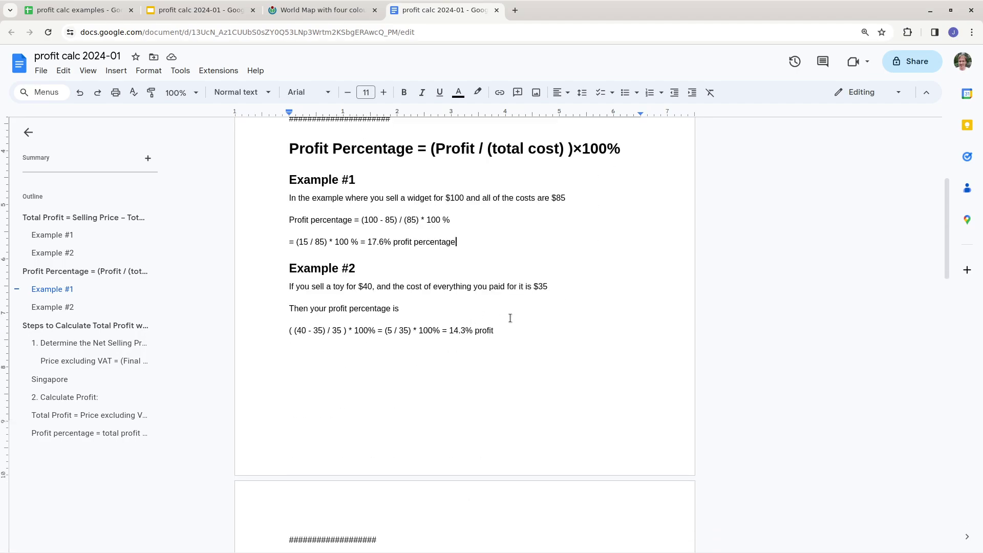
scroll(403, 341, up, 1)
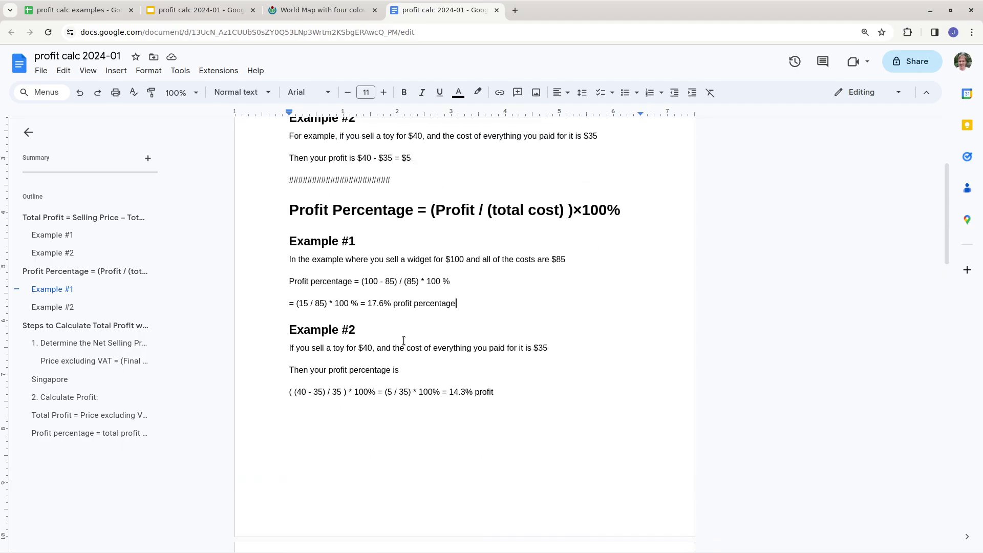
double_click(365, 348)
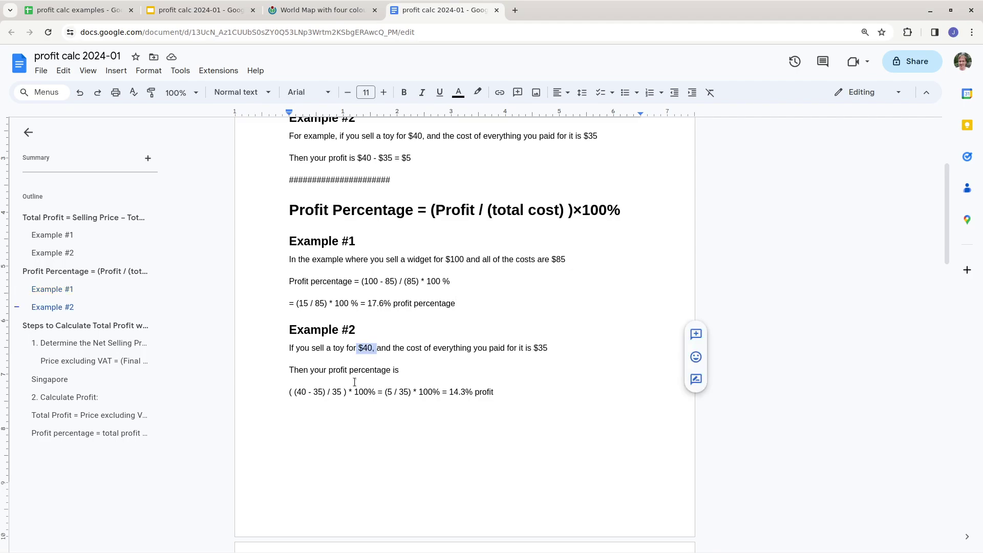
double_click(300, 392)
double_click(315, 393)
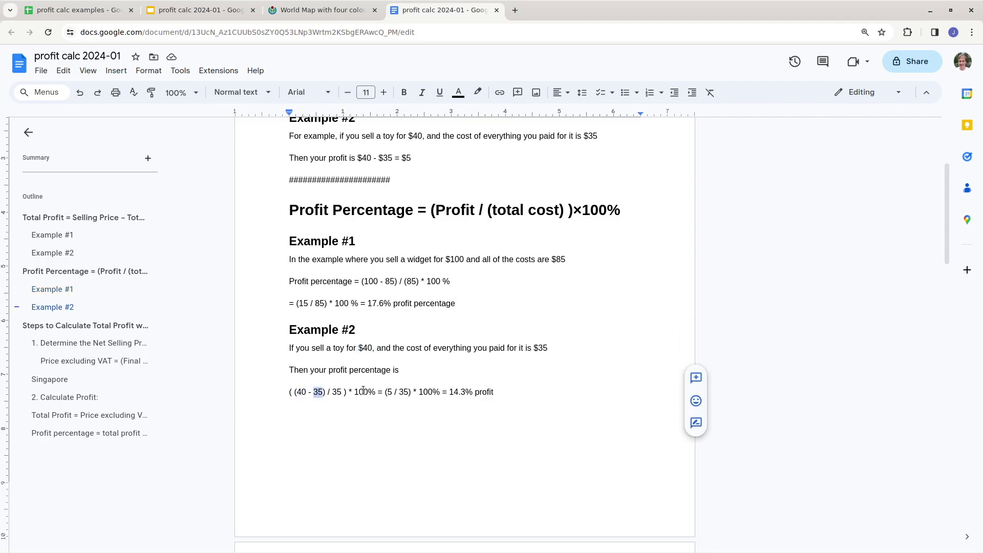
double_click(337, 392)
drag(295, 393, 325, 392)
click(332, 391)
drag(518, 395, 445, 392)
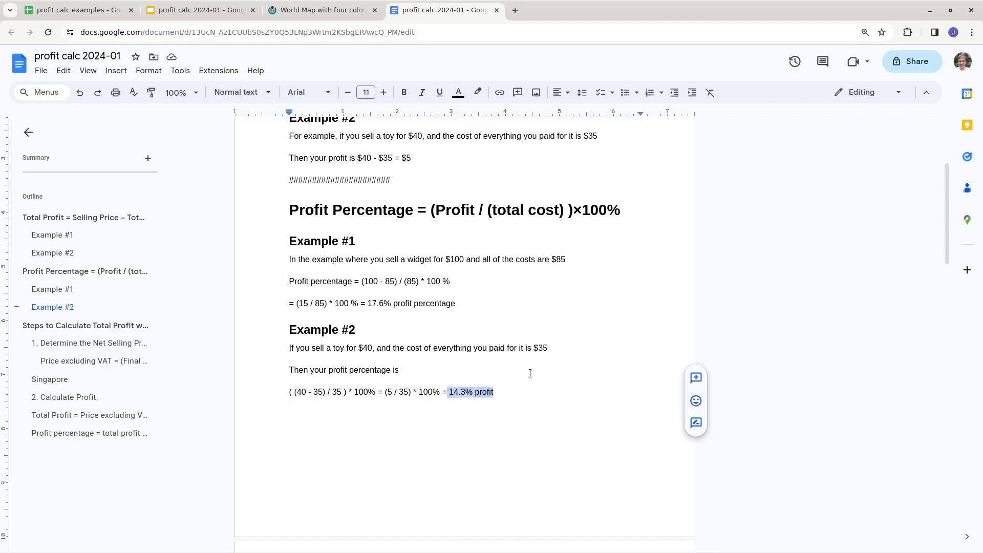
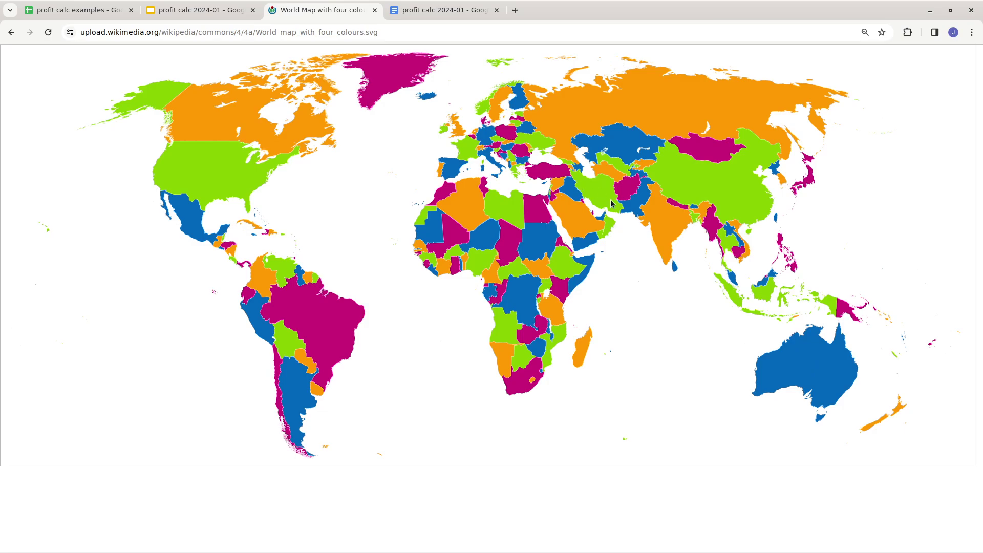
- View the country tax examples spreadsheet, and return to the document's section on calculating profit with VAT included
click(88, 6)
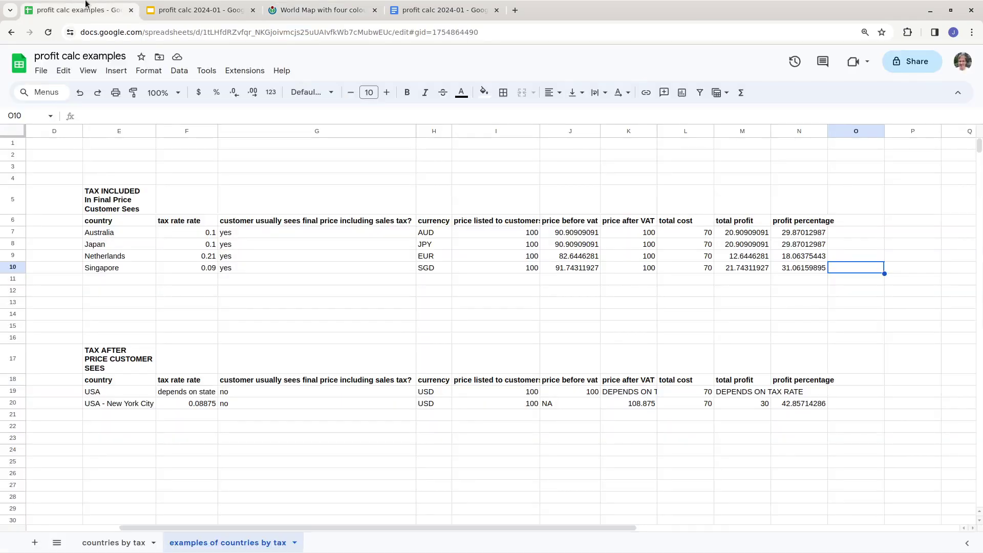
click(446, 9)
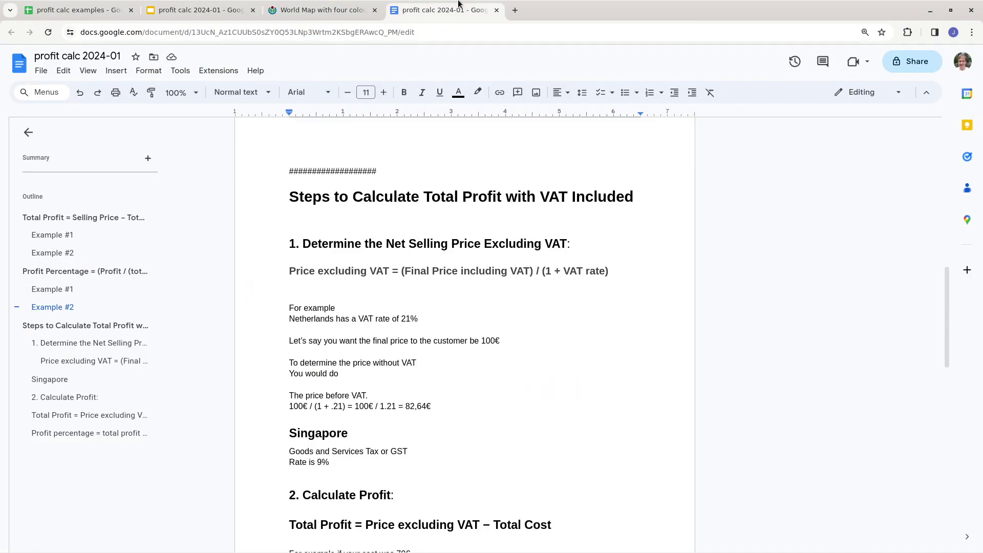
click(459, 316)
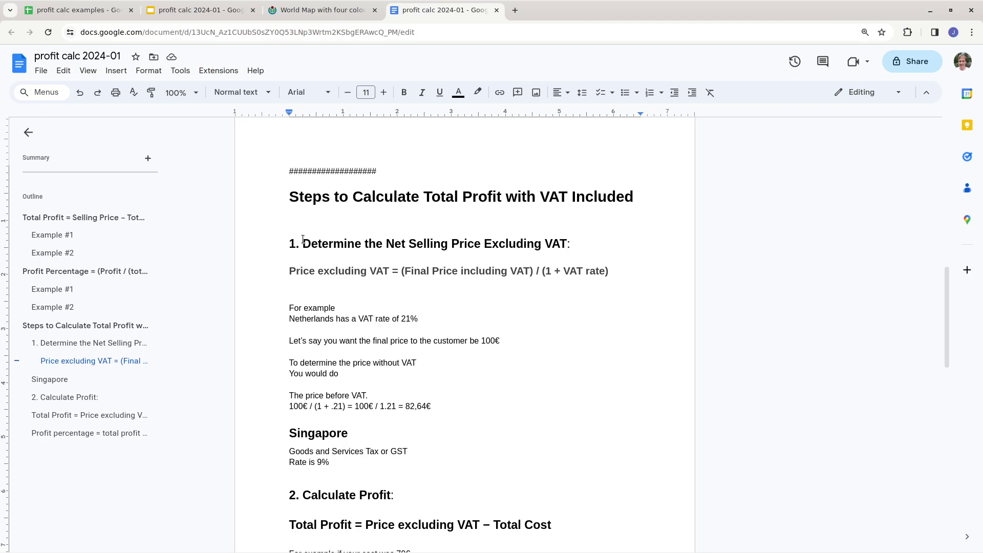
- Insert "or sales taxes" after "VAT" in the heading "Steps to Calculate Total Profit with VAT Included"
click(527, 198)
triple_click(527, 198)
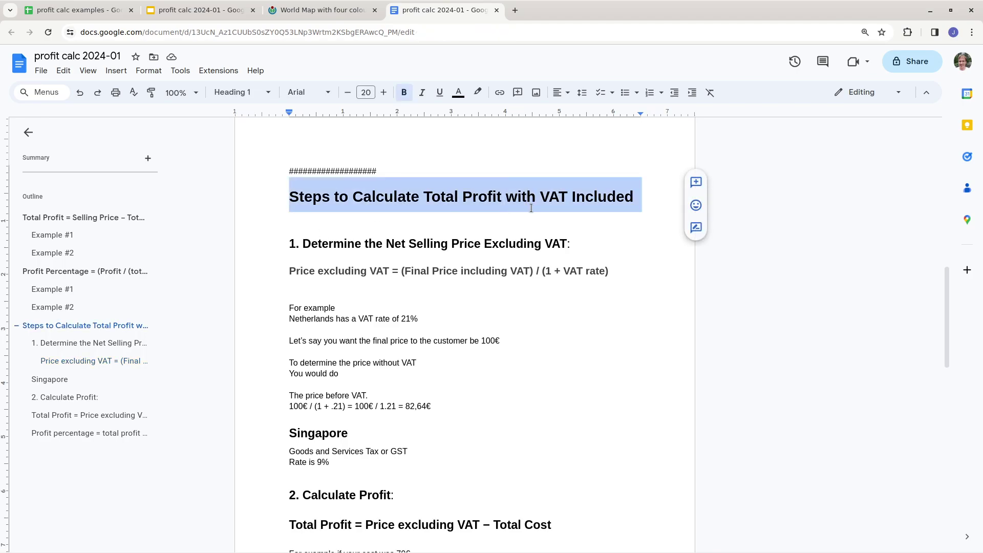
click(556, 223)
click(565, 201)
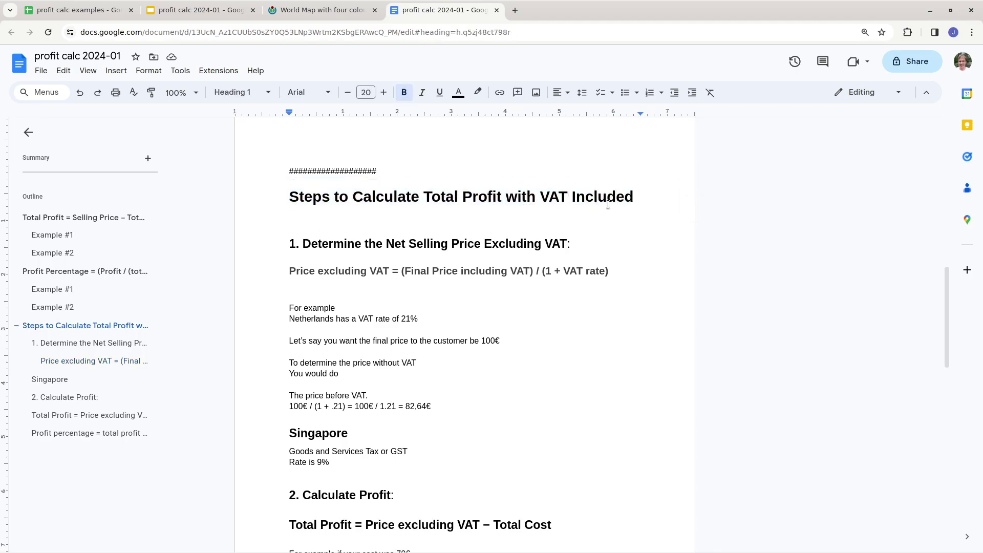
text(or sales tax)
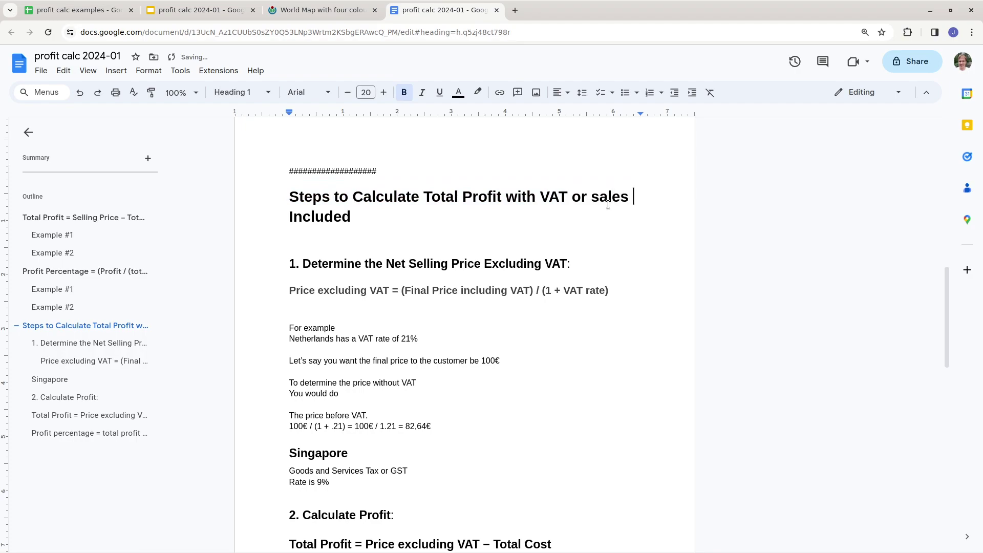
text(es)
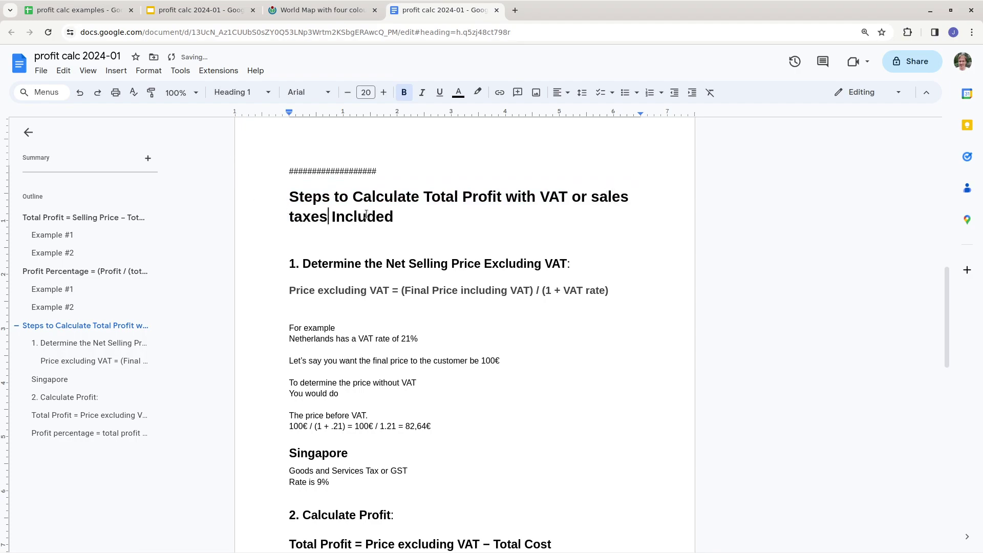
- Append "in final price customer pays" to the end of the VAT section's main heading
click(550, 198)
text(in final pr)
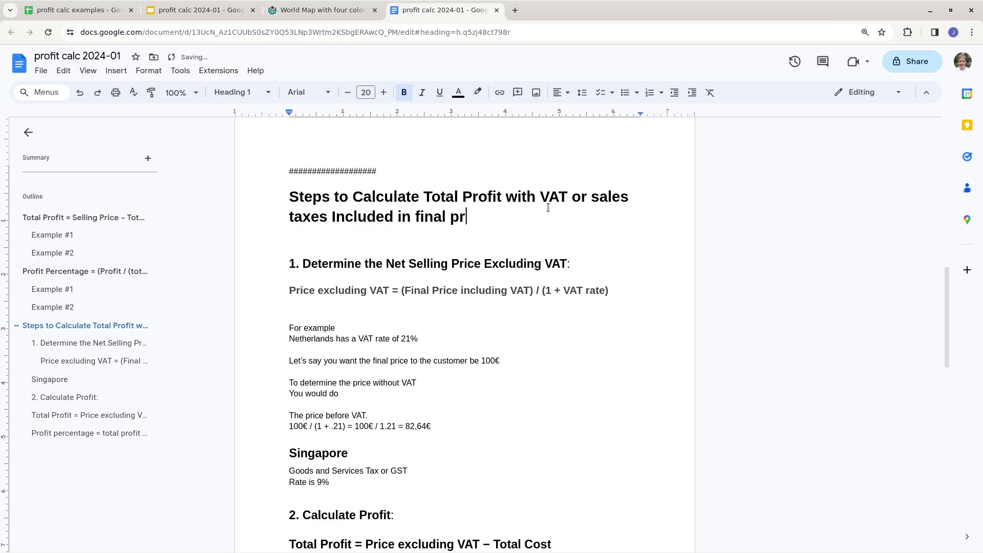
text(ice customer pays)
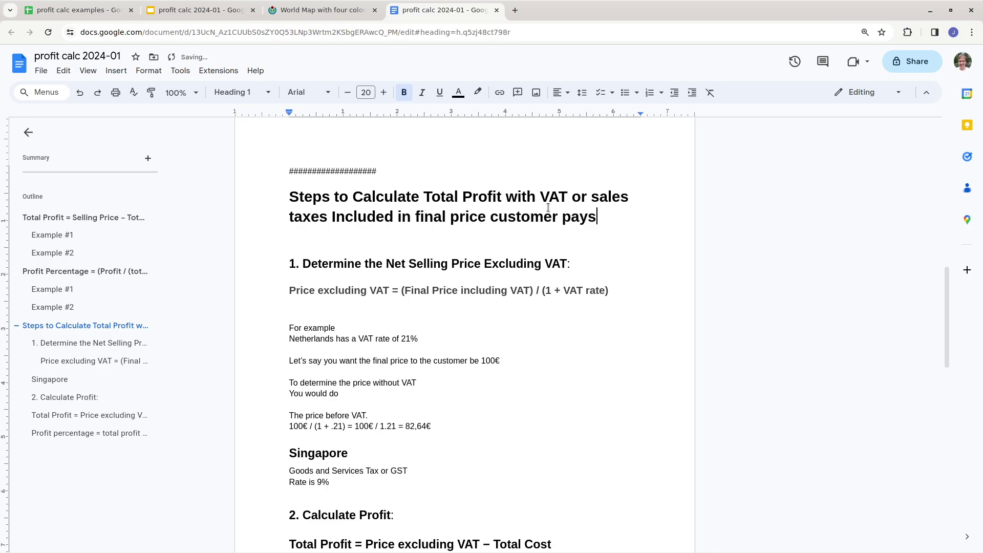
- Replace "final price customer pays" at the end of the VAT section's main heading with "price customer sees listed"
key(BackSpace)
key(BackSpace)
key(BackSpace)
key(BackSpace)
key(BackSpace)
key(BackSpace)
key(BackSpace)
key(BackSpace)
key(BackSpace)
key(BackSpace)
key(BackSpace)
key(BackSpace)
key(BackSpace)
key(BackSpace)
key(BackSpace)
key(BackSpace)
key(BackSpace)
key(BackSpace)
key(BackSpace)
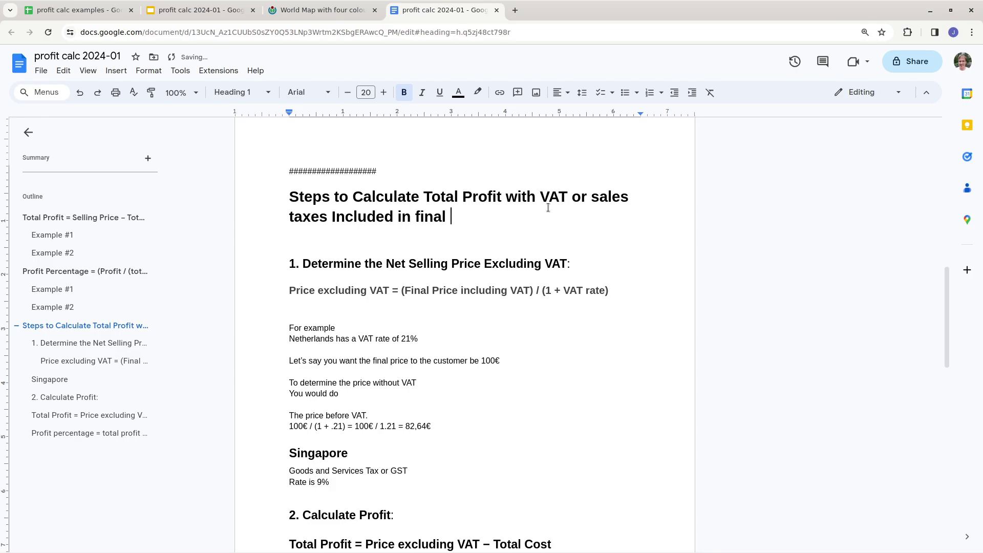
key(BackSpace)
key(BackSpace)
key(BackSpace)
key(BackSpace)
key(BackSpace)
key(BackSpace)
text(r)
key(BackSpace)
text(price cust)
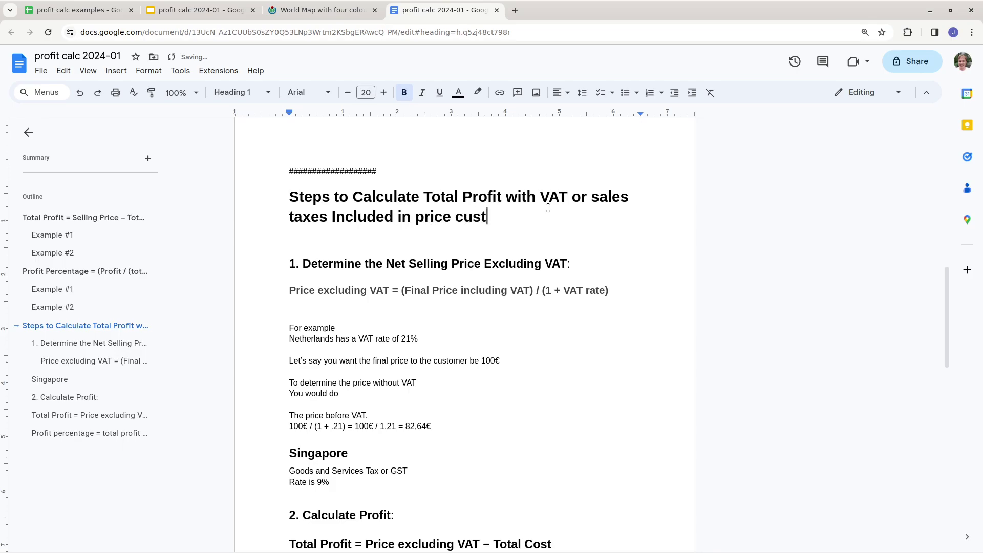
text(omer sees)
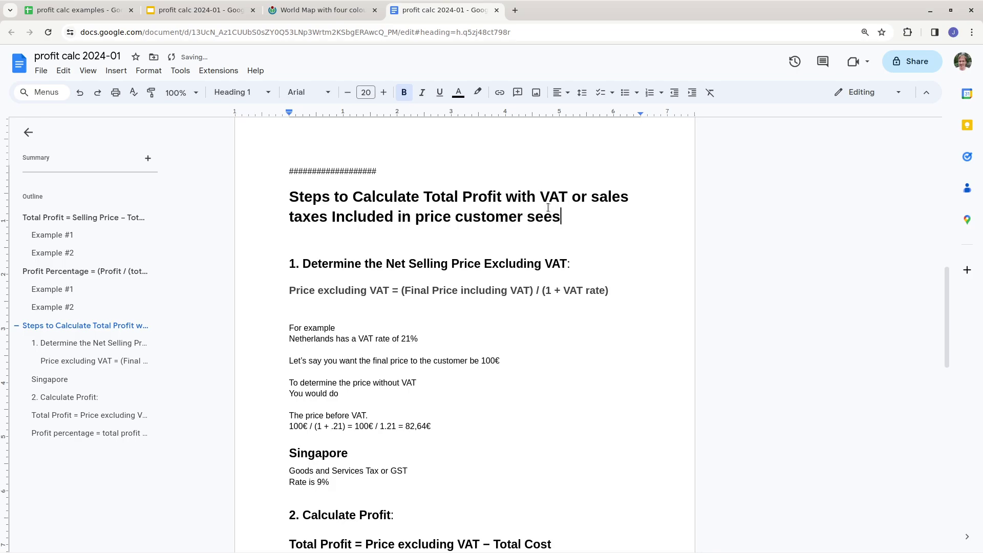
text( listed)
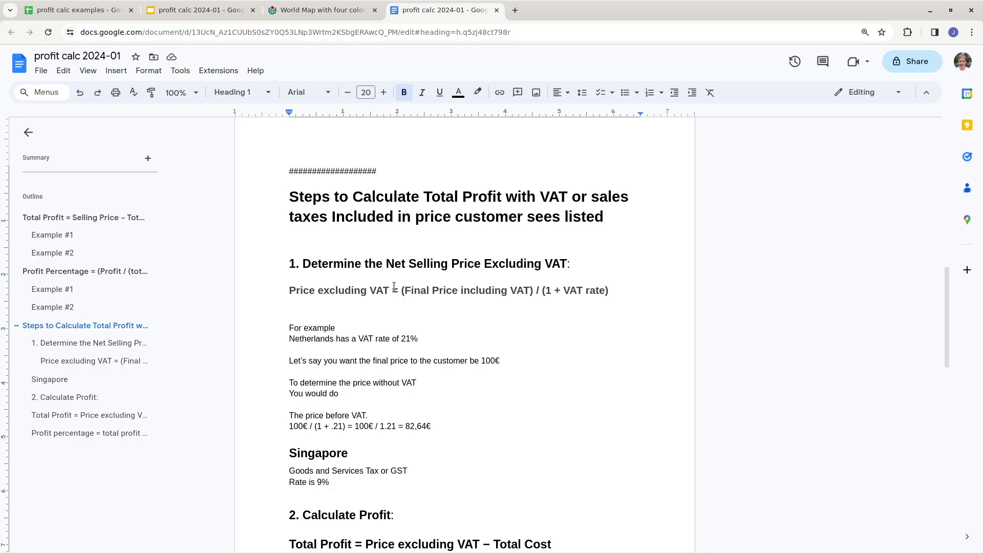
- Examine the Price excluding VAT formula, highlighting the net price, the final price including VAT and the VAT rate
drag(390, 290, 290, 290)
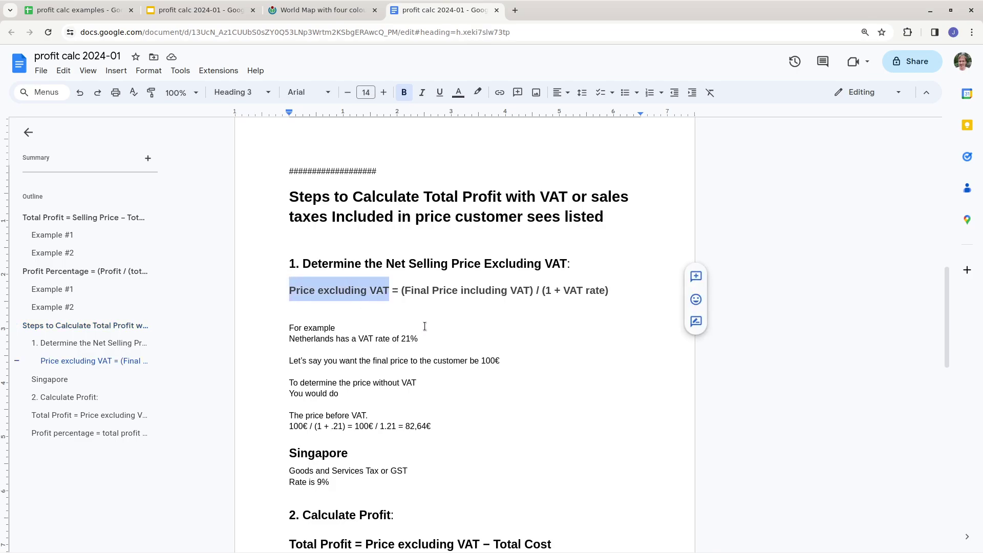
click(310, 343)
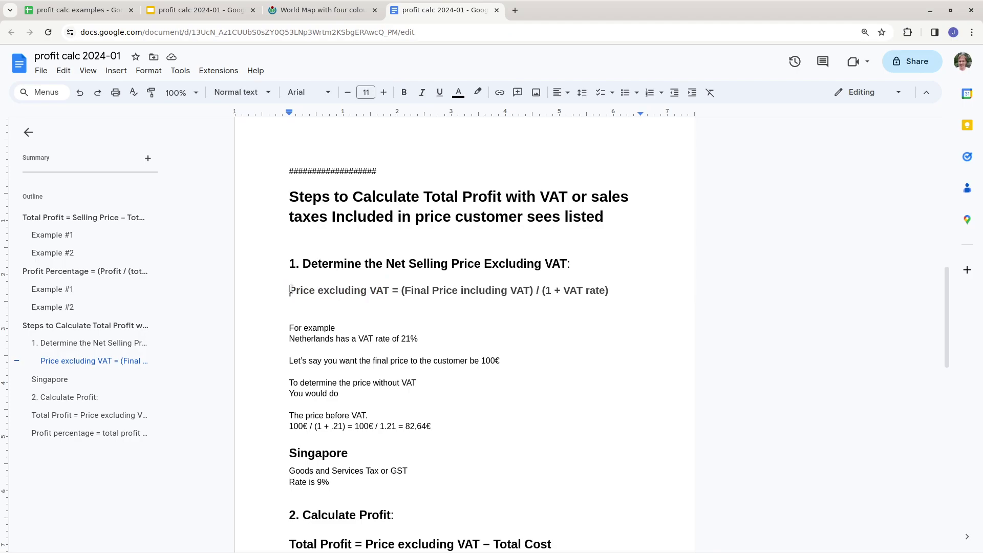
drag(290, 290, 390, 290)
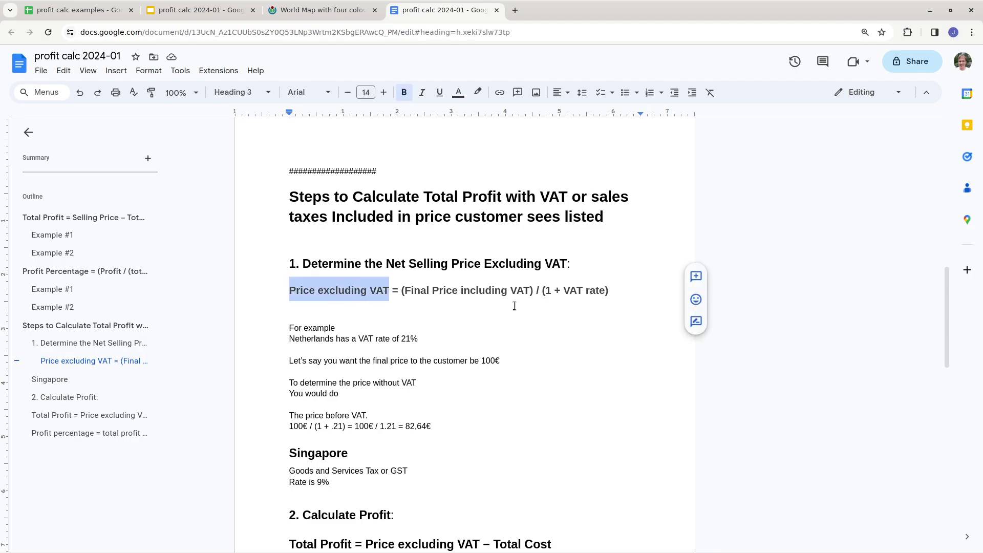
click(478, 324)
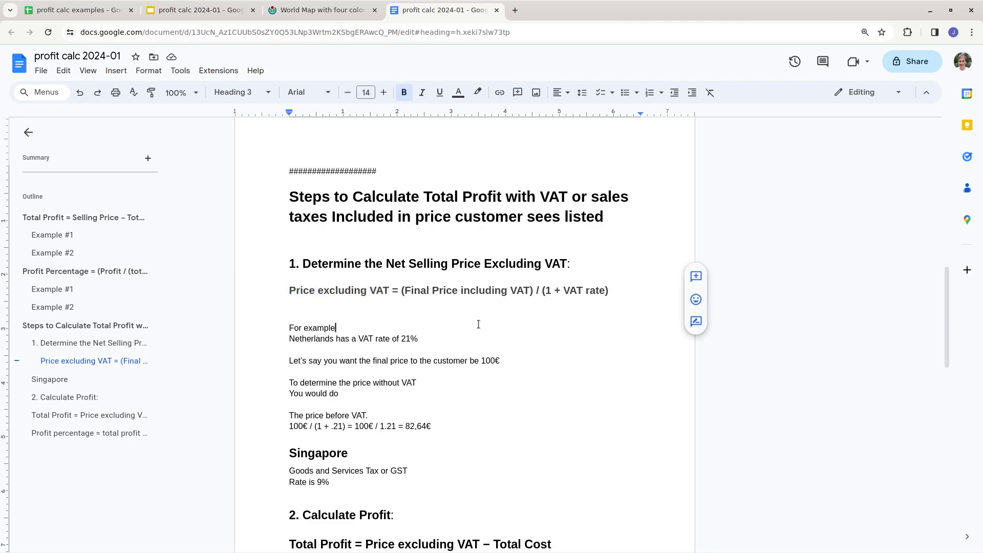
double_click(405, 295)
click(315, 302)
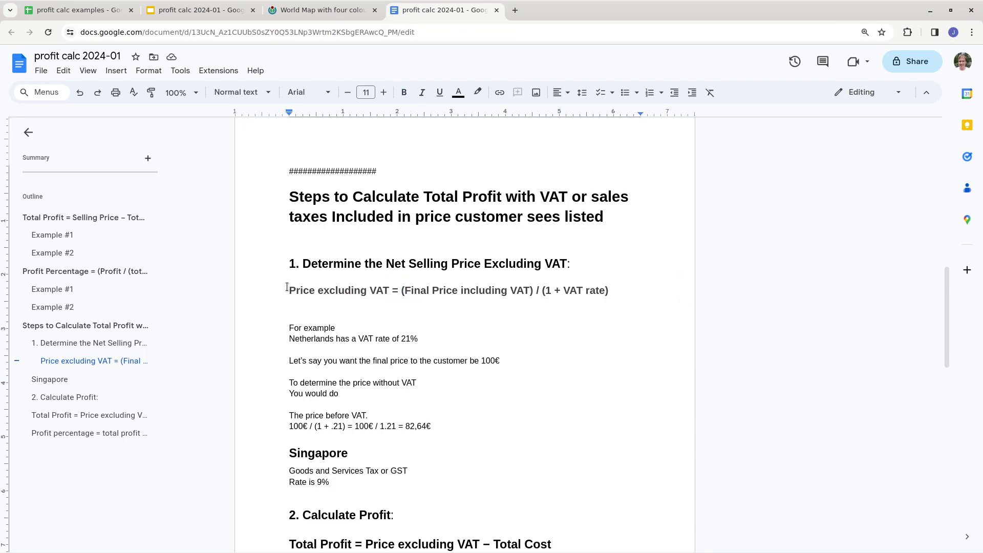
drag(288, 288, 530, 291)
click(407, 292)
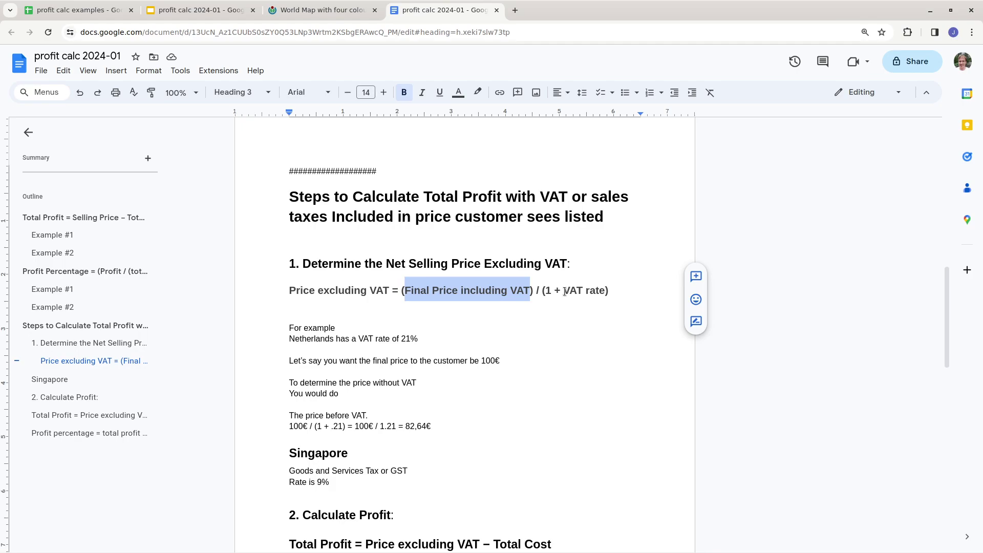
drag(565, 291, 605, 285)
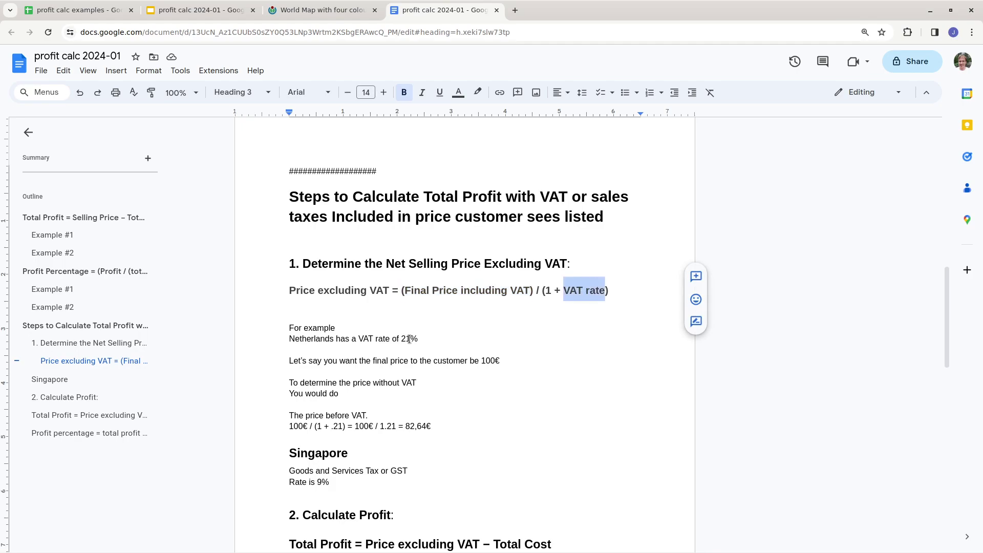
click(438, 336)
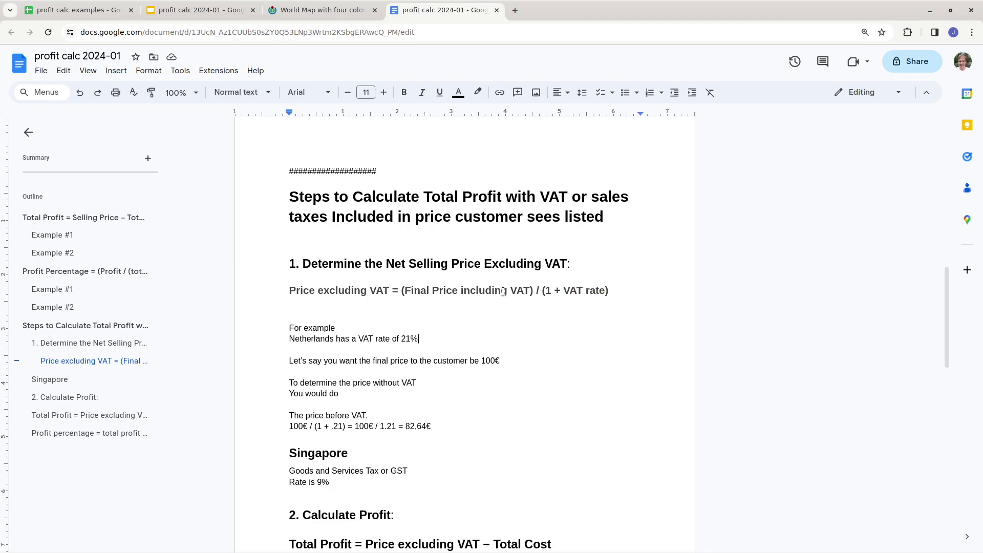
- Add the word "is" at the end of the line "To determine the price without VAT"
scroll(360, 287, down, 2)
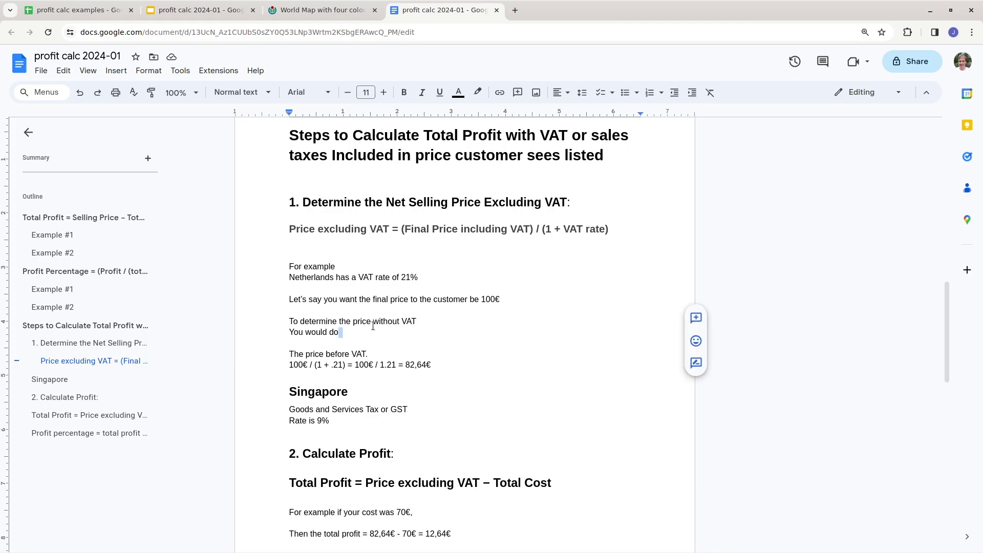
click(440, 321)
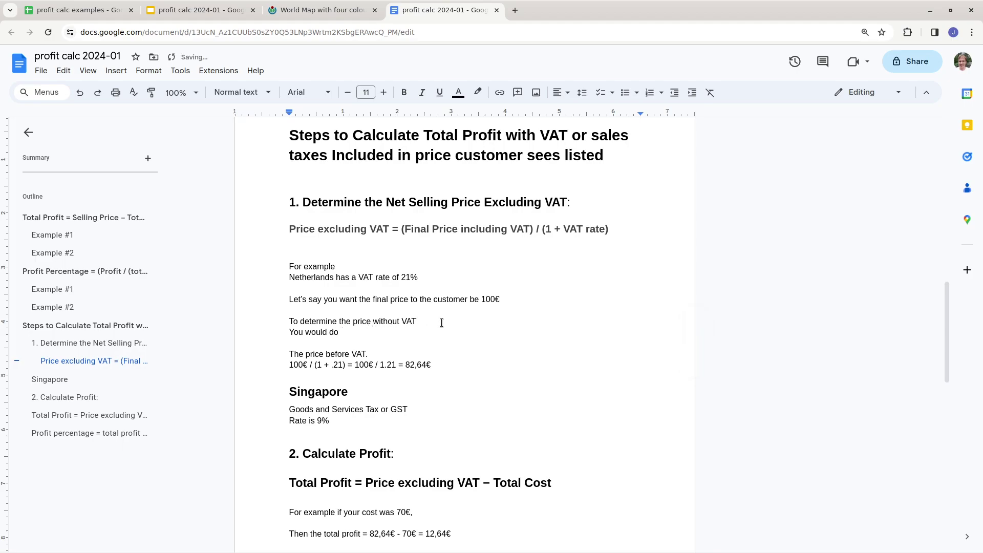
text(is)
- Add the check line "82.64 * 1.21 = about 100" below the Netherlands price-before-VAT calculation
drag(402, 366, 439, 367)
click(459, 363)
key(Return)
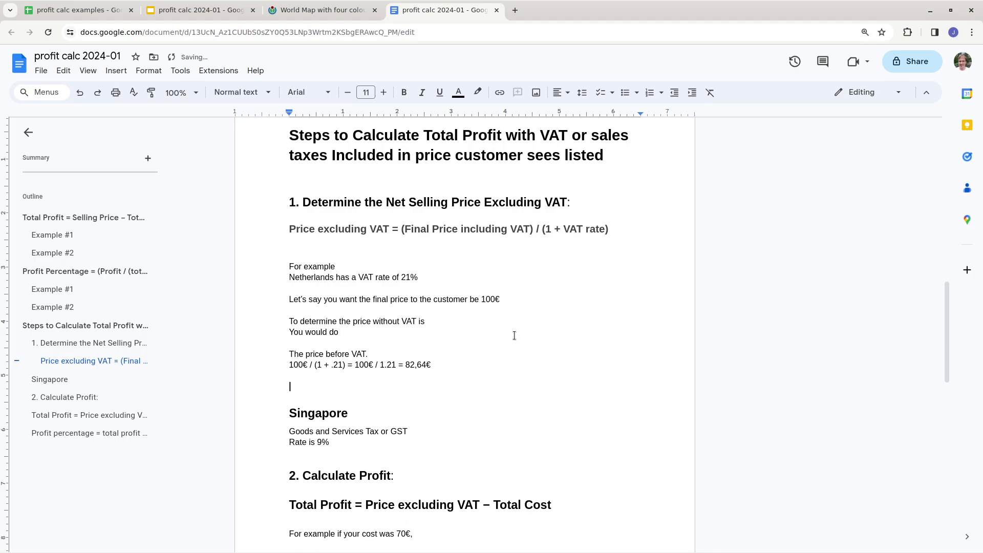
text(82.64 * 1.21 = about 100)
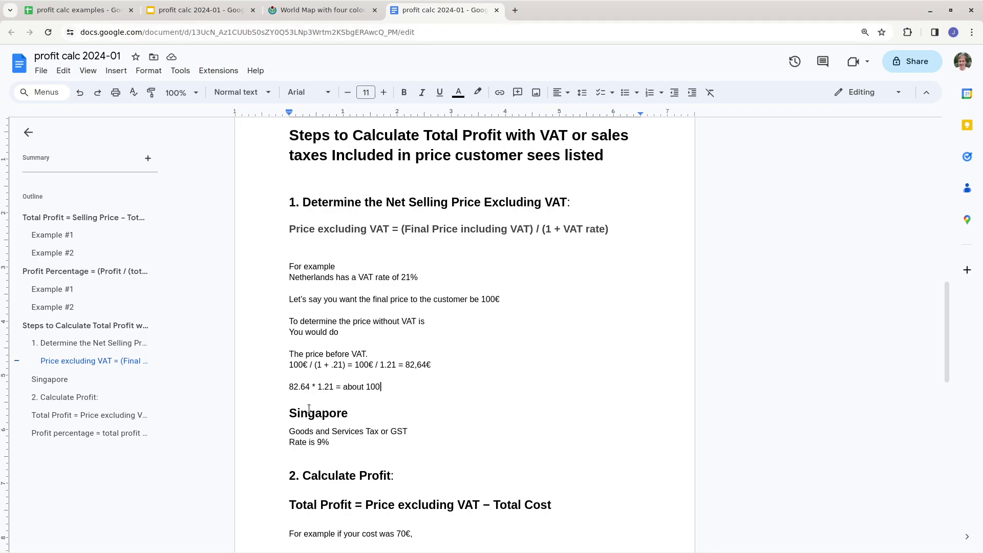
- Calculate the document's expression 82.64 * 1.21 with a Google search in a new tab, and return to the document
drag(334, 388, 290, 390)
key(ctrl+c)
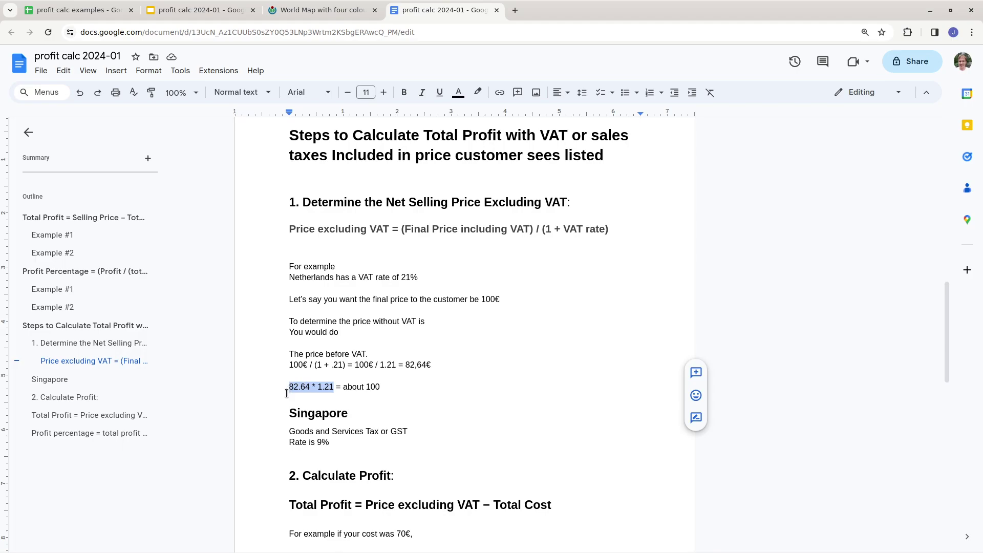
click(409, 32)
key(ctrl+t)
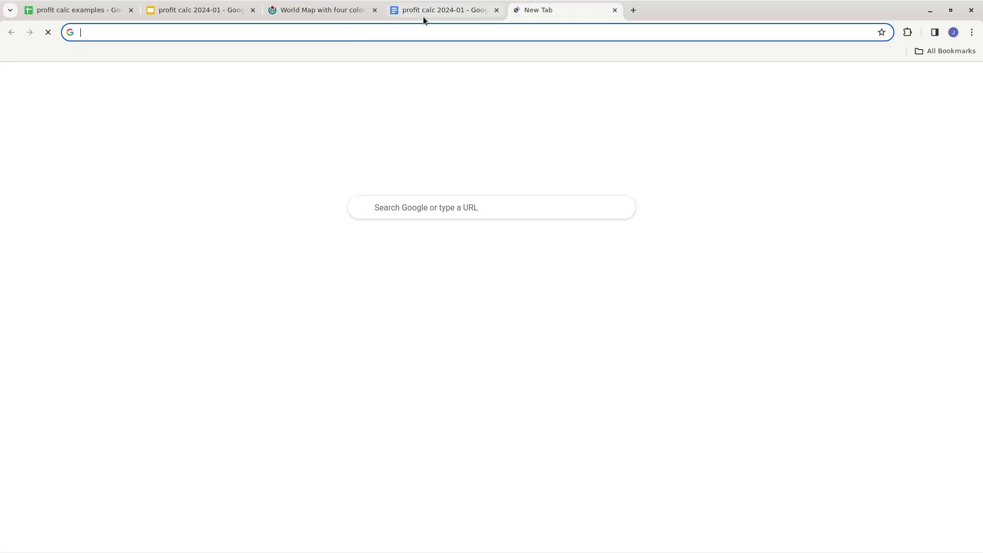
key(ctrl+v)
key(Return)
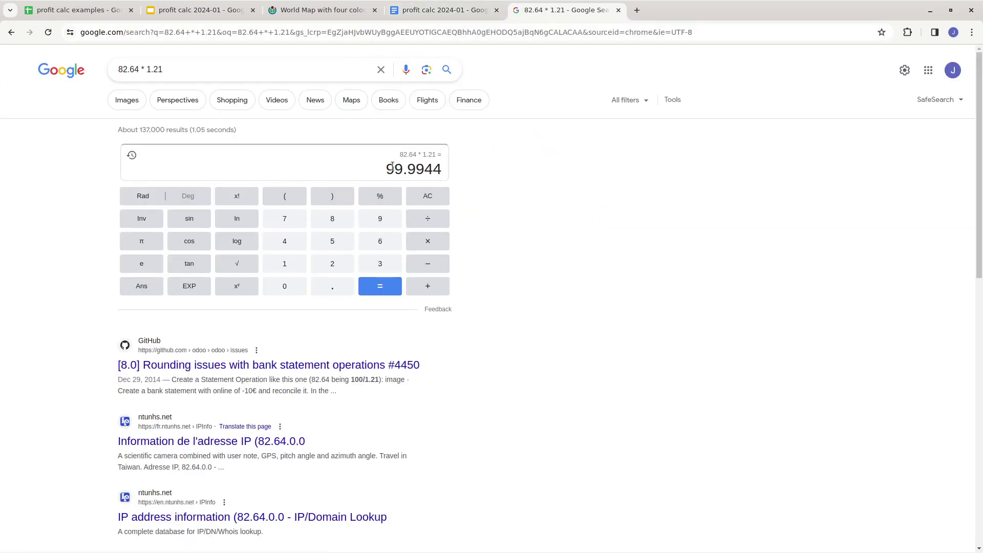
click(438, 4)
click(424, 378)
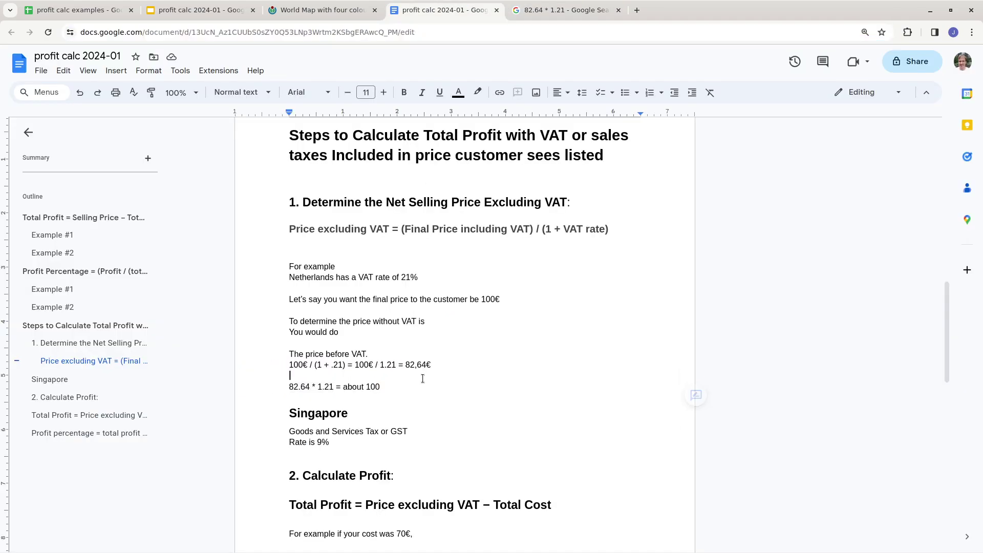
- Examine the Singapore Goods and Services Tax note, with a brief look at the world map
scroll(386, 326, down, 2)
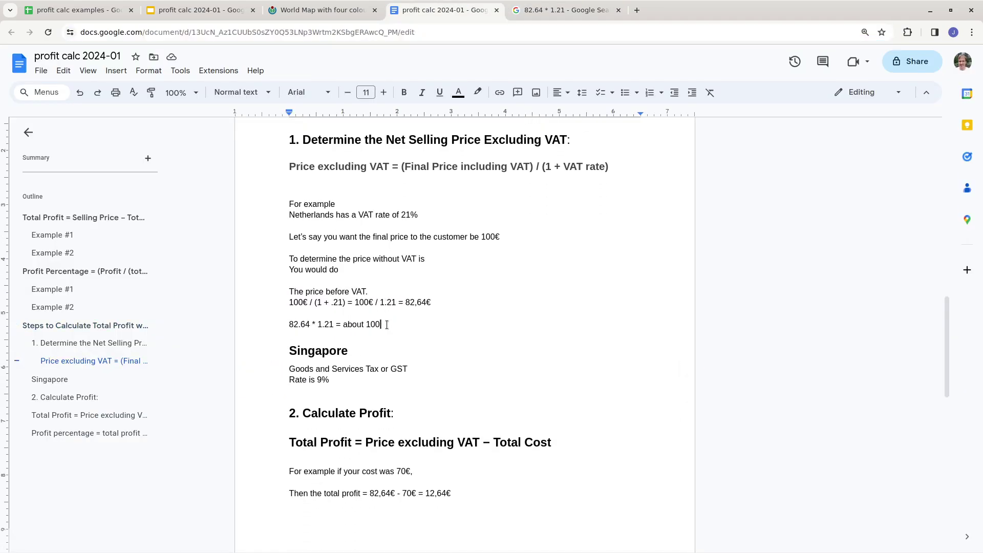
drag(352, 322, 289, 280)
click(336, 10)
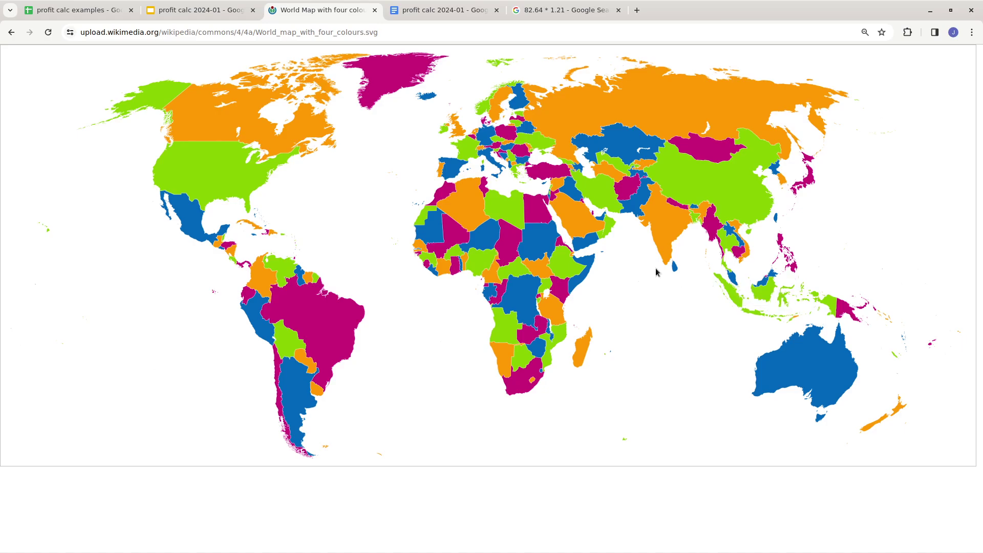
click(414, 6)
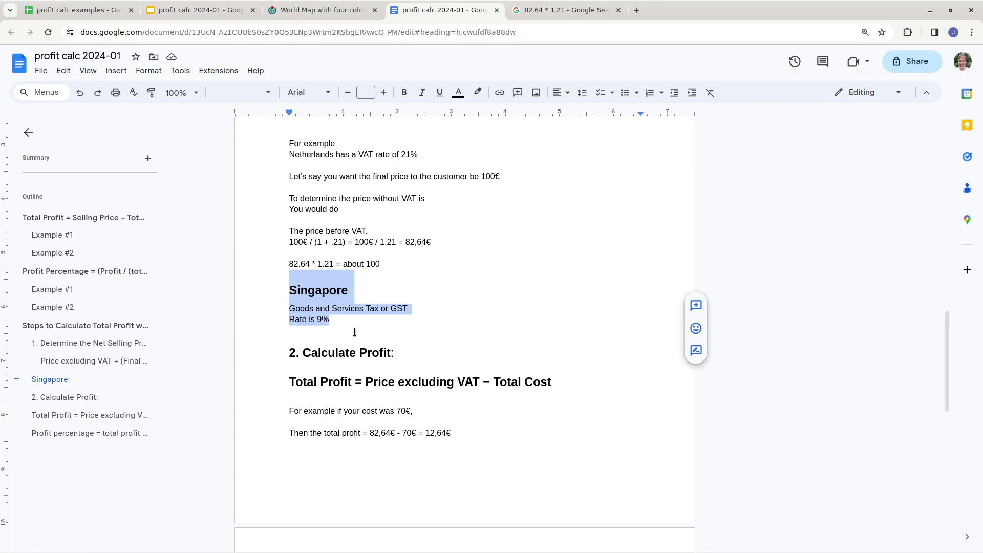
drag(354, 330, 345, 323)
click(346, 309)
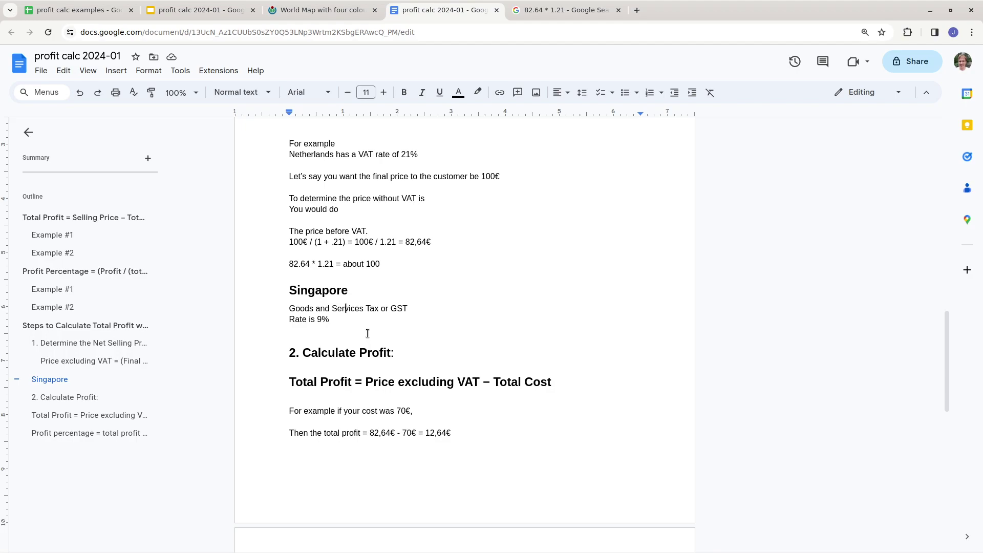
- Examine the Total Profit formula under Calculate Profit and its 70€ cost example, relating it to Price excluding VAT
scroll(402, 330, down, 1)
drag(395, 292, 397, 270)
scroll(310, 272, up, 5)
drag(271, 291, 387, 293)
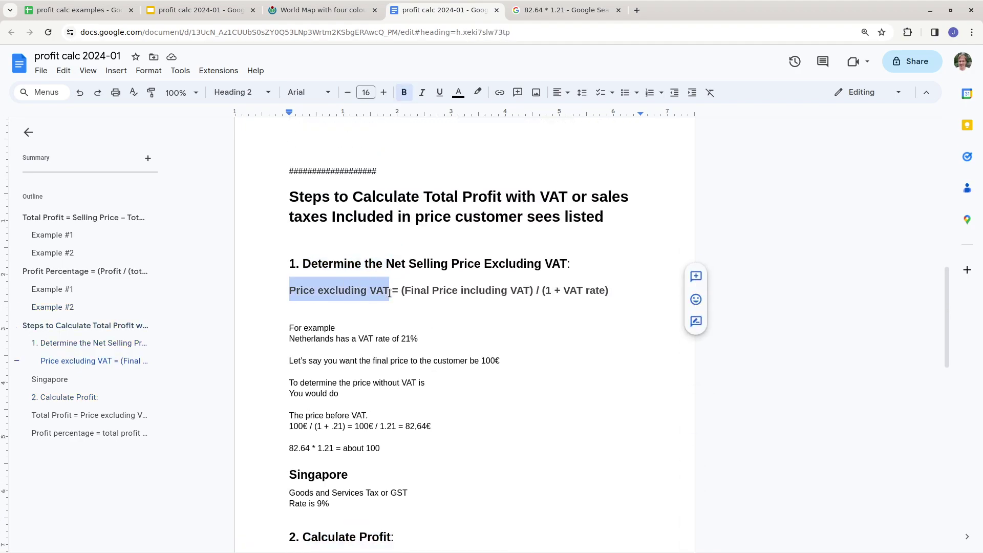
scroll(388, 294, down, 4)
scroll(388, 293, down, 2)
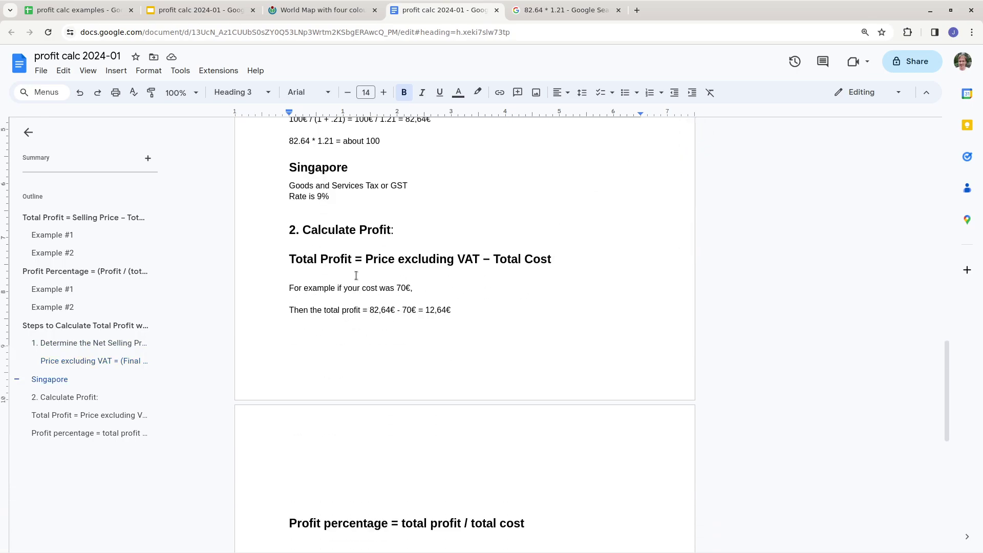
drag(288, 259, 483, 262)
click(367, 260)
click(544, 279)
drag(550, 260, 459, 261)
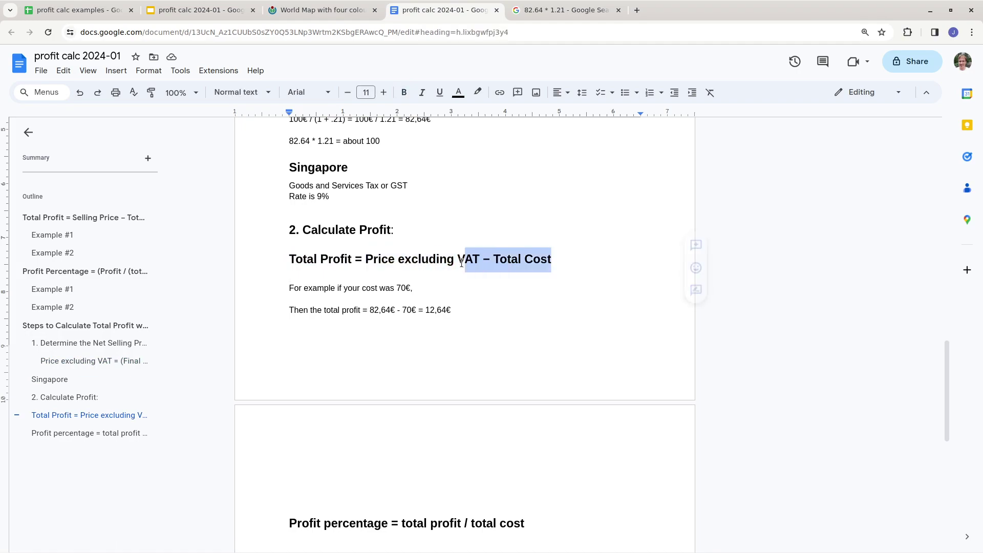
click(426, 277)
scroll(424, 272, down, 1)
click(424, 229)
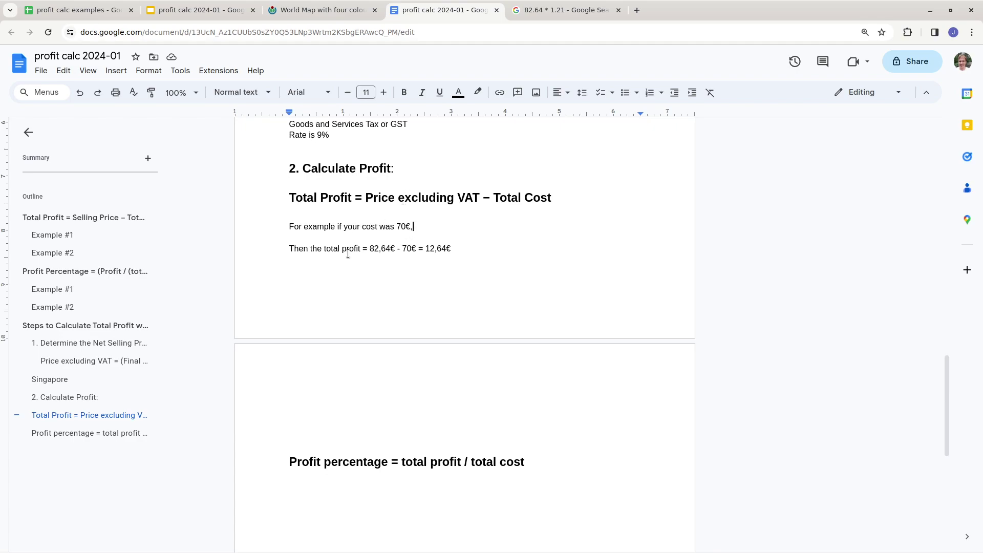
scroll(546, 267, up, 2)
scroll(544, 266, up, 1)
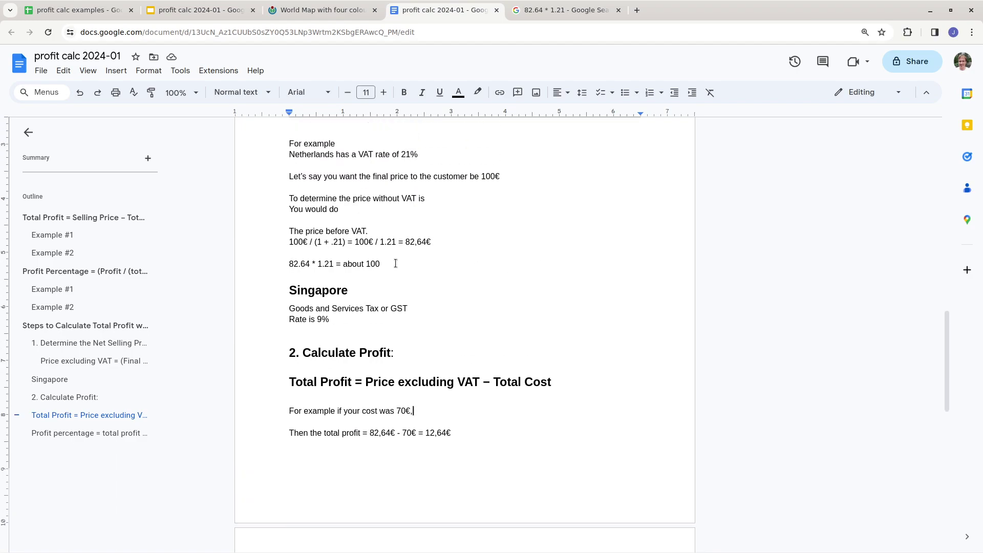
- Examine how the Netherlands price before VAT feeds into the total profit calculation for the 70€ cost example
drag(405, 241, 429, 244)
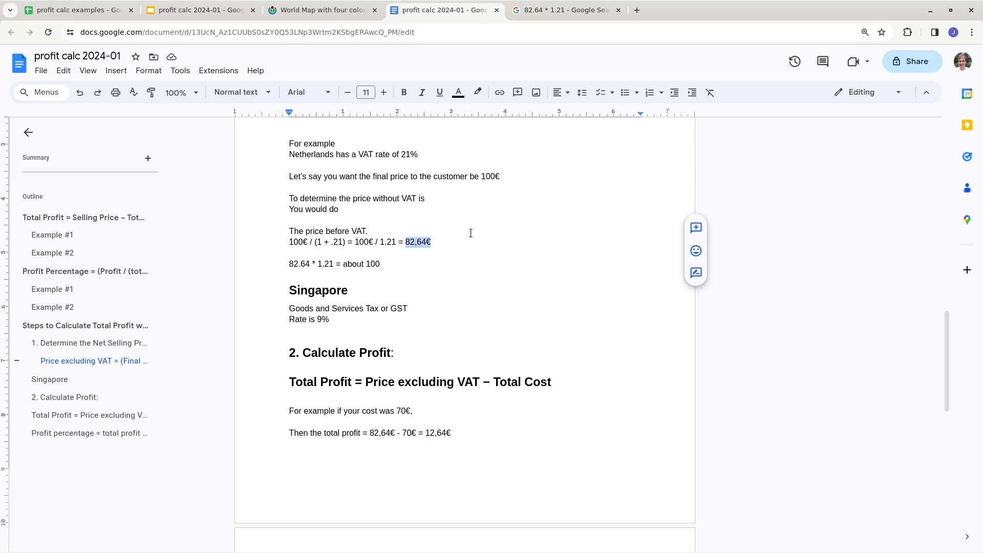
scroll(445, 251, down, 1)
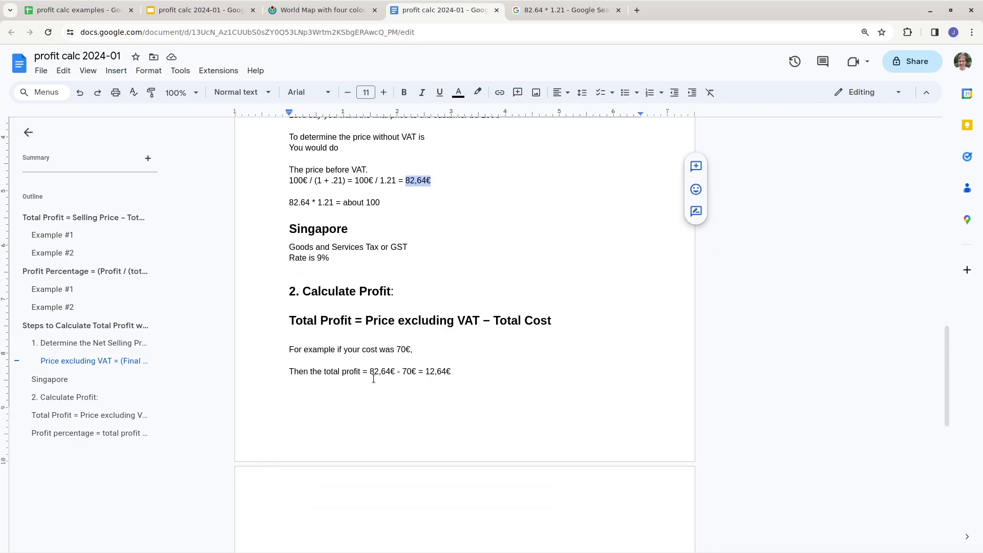
drag(372, 370, 464, 374)
scroll(480, 334, down, 4)
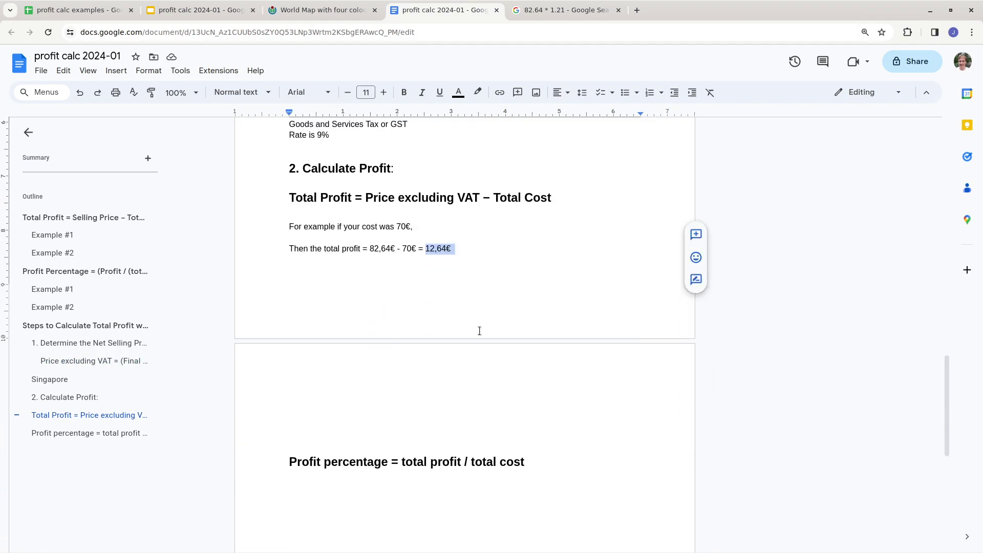
scroll(468, 286, down, 3)
scroll(477, 271, up, 5)
- Start a calculation line below the "Profit percentage = total profit / total cost" heading with "12.64 /"
click(475, 272)
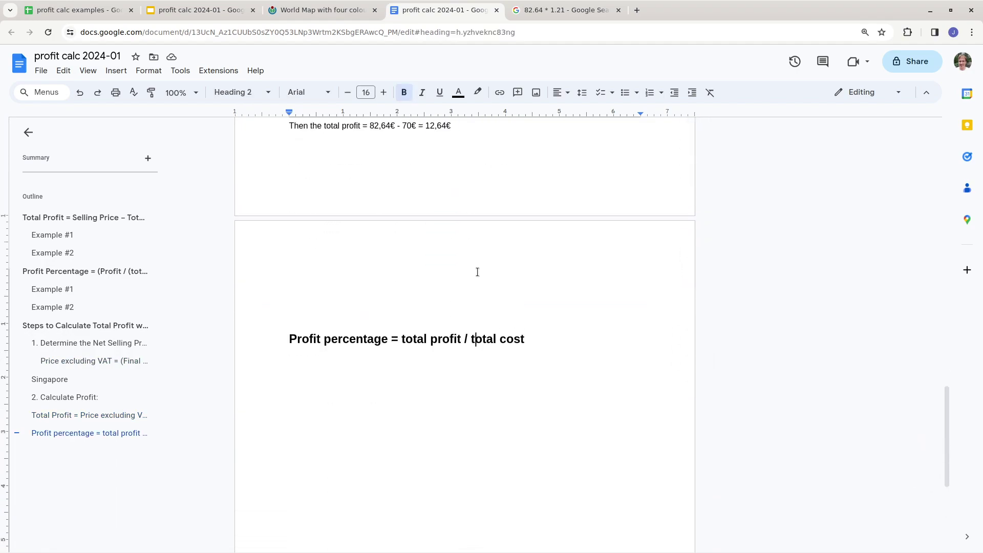
click(560, 471)
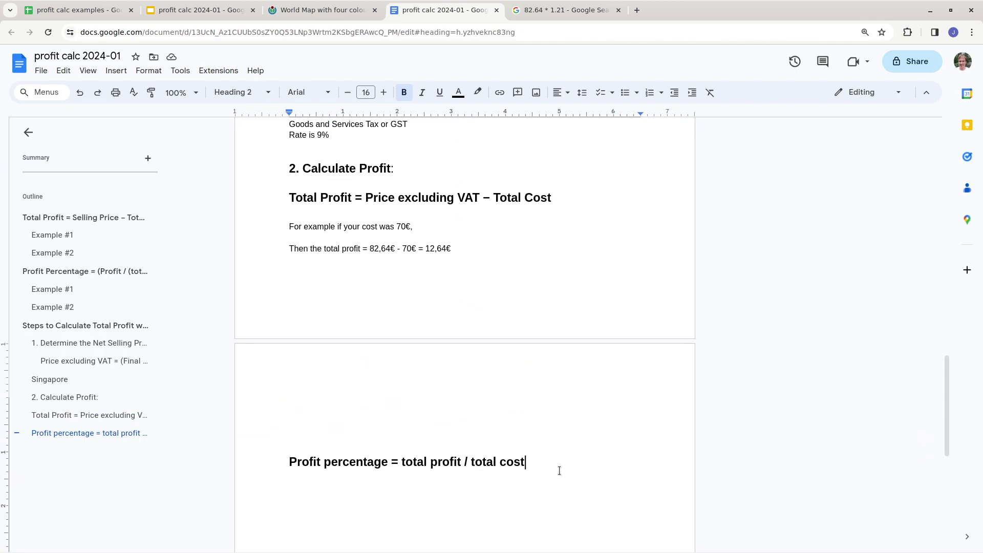
key(Return)
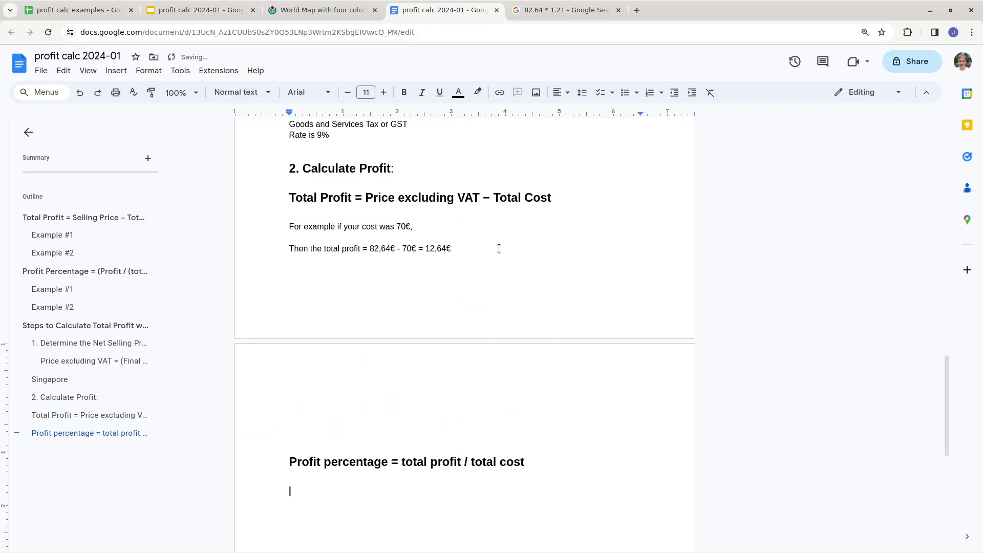
scroll(481, 231, up, 1)
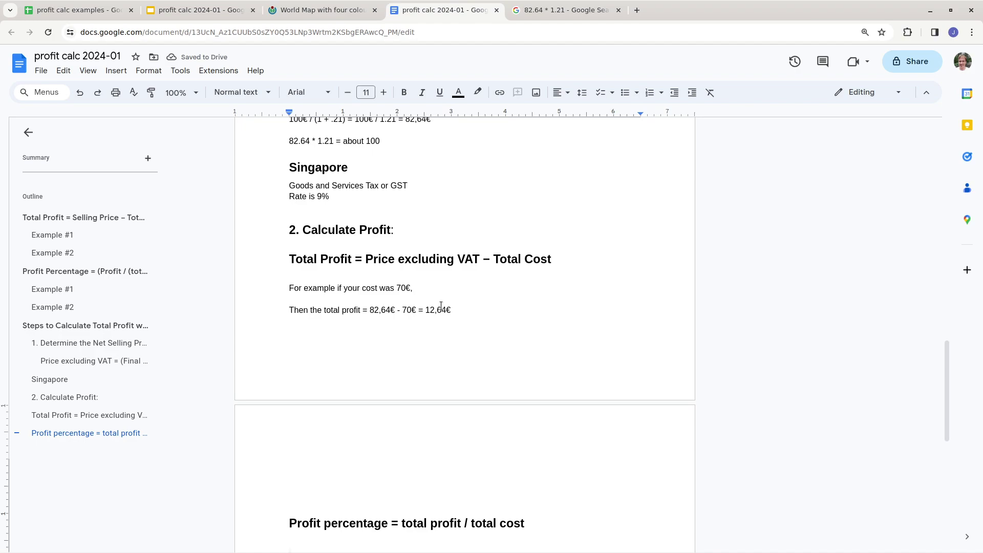
scroll(604, 358, down, 2)
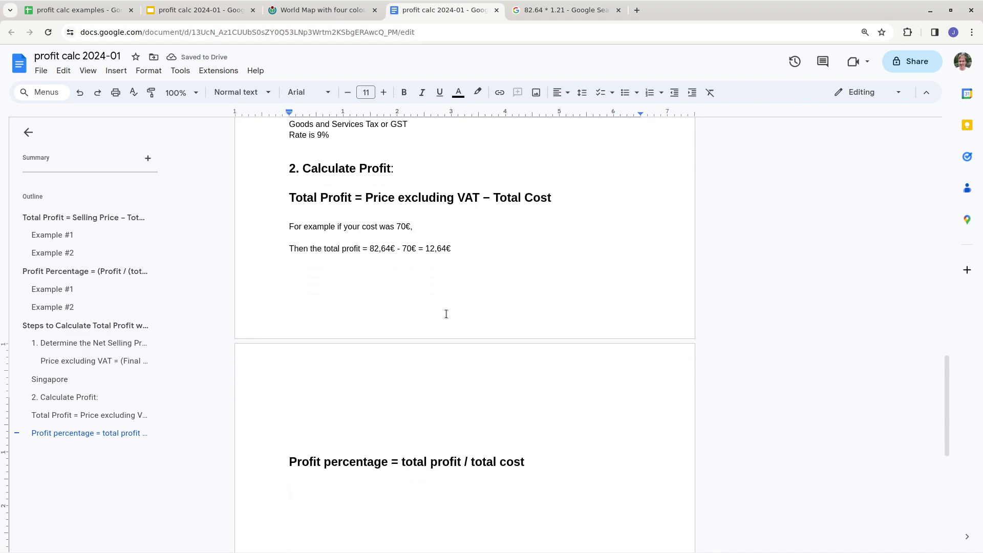
scroll(509, 441, up, 2)
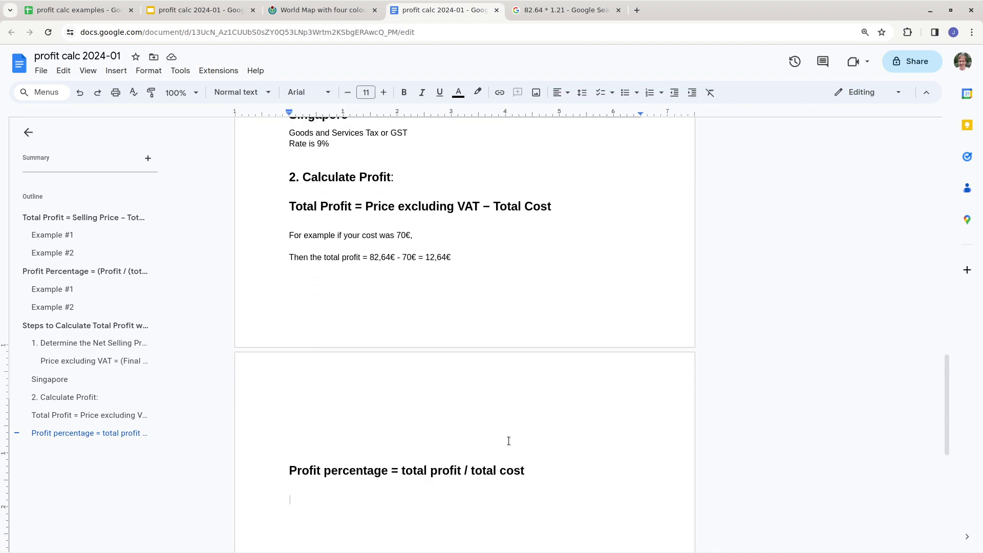
scroll(532, 388, down, 2)
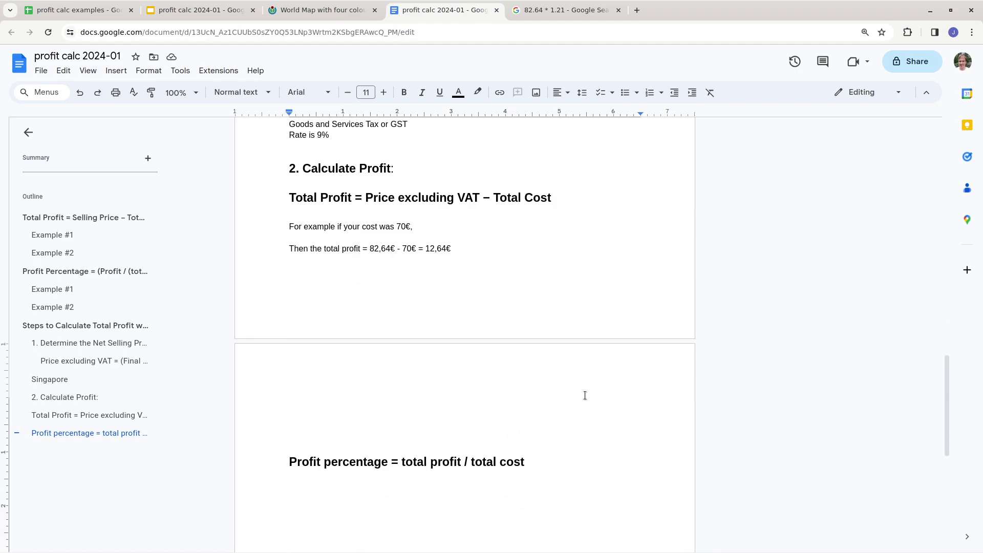
text(12.64 /)
- Review the VAT steps above, and complete the profit percentage calculation with the total cost of 70 as divisor
scroll(470, 292, up, 3)
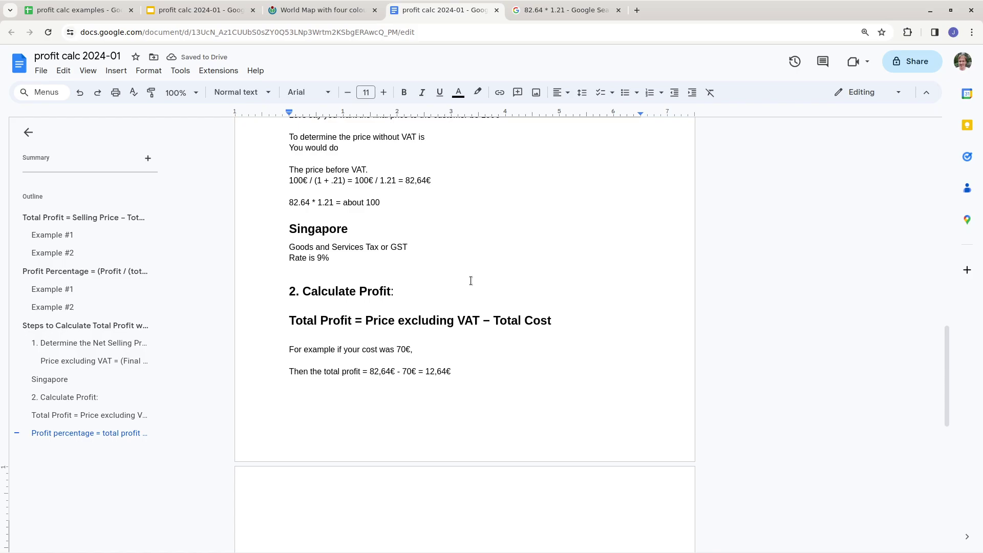
scroll(470, 280, up, 1)
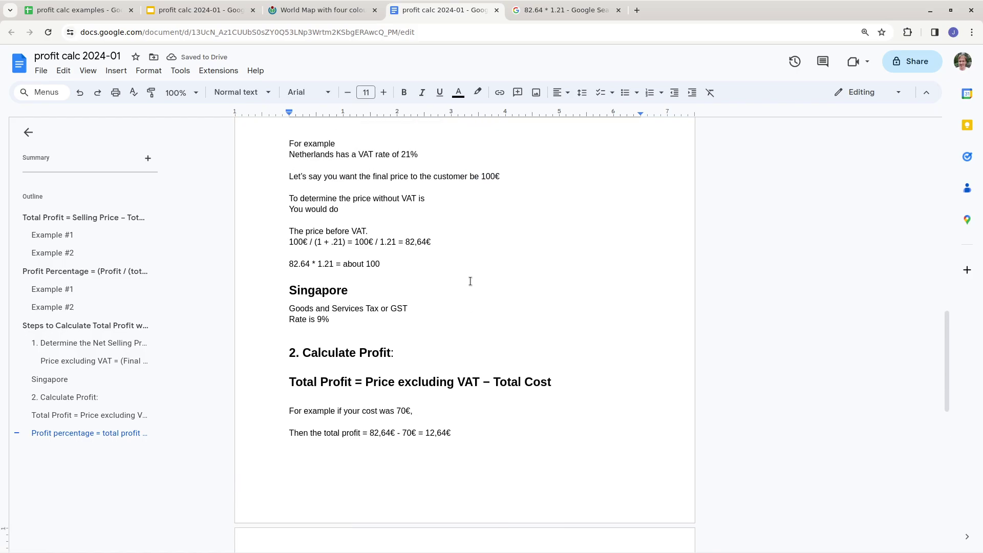
scroll(470, 281, up, 2)
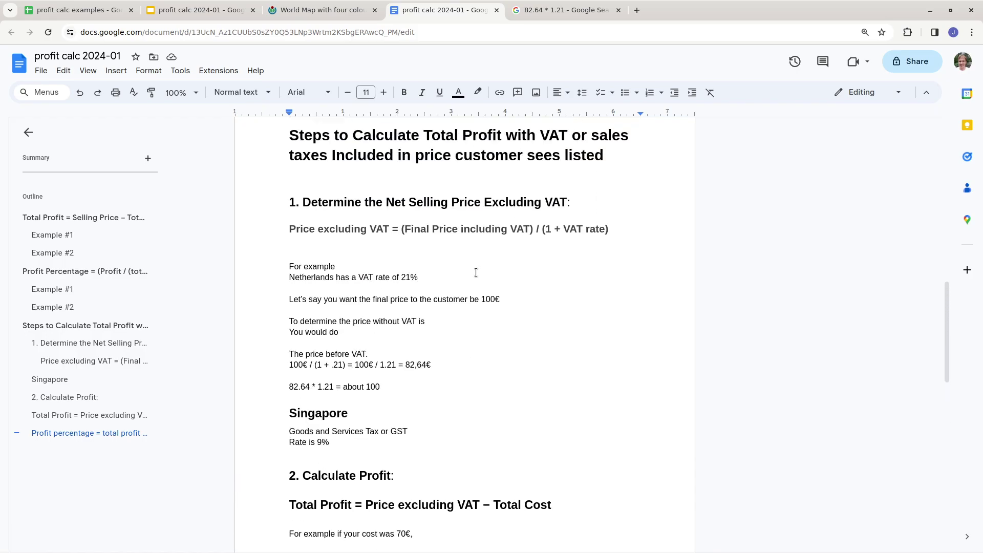
scroll(476, 272, down, 1)
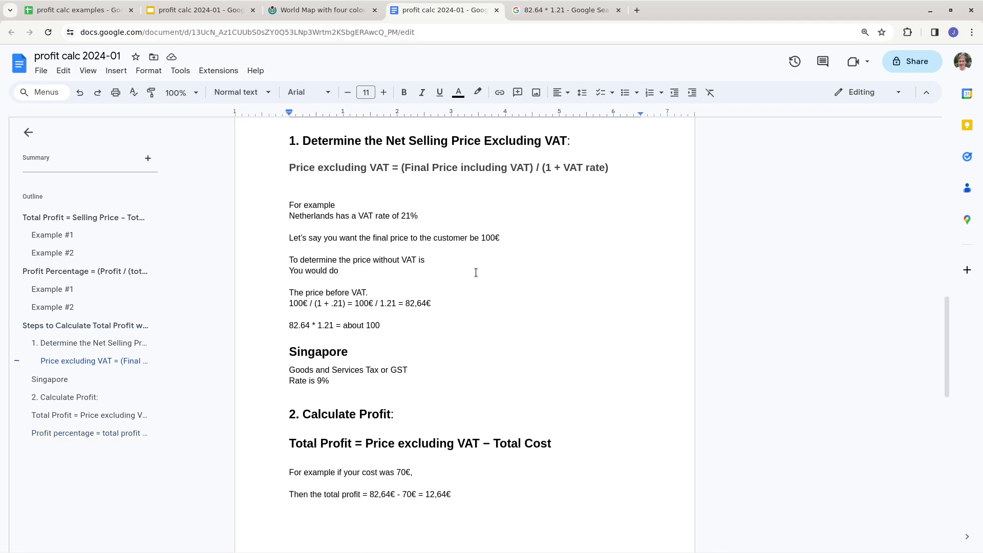
scroll(476, 273, down, 5)
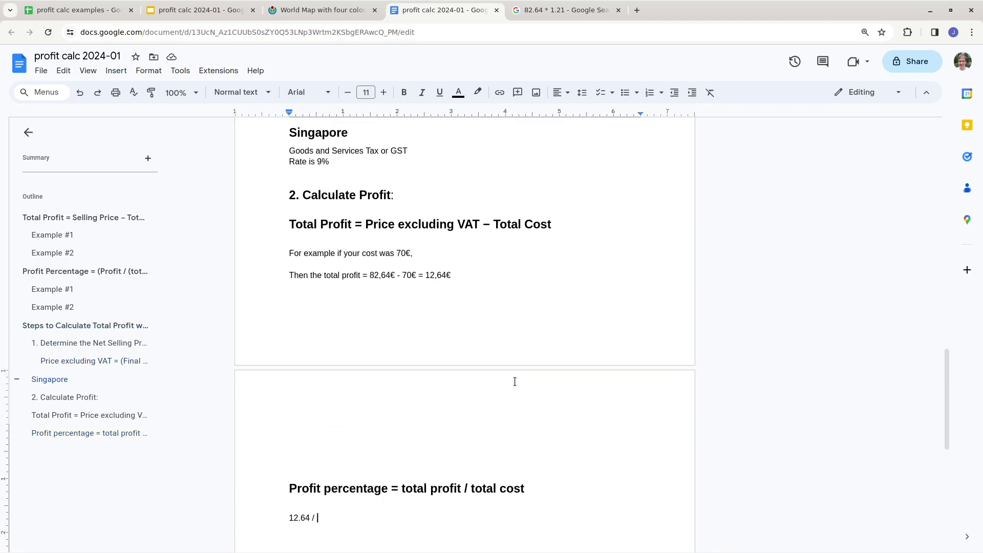
text(70)
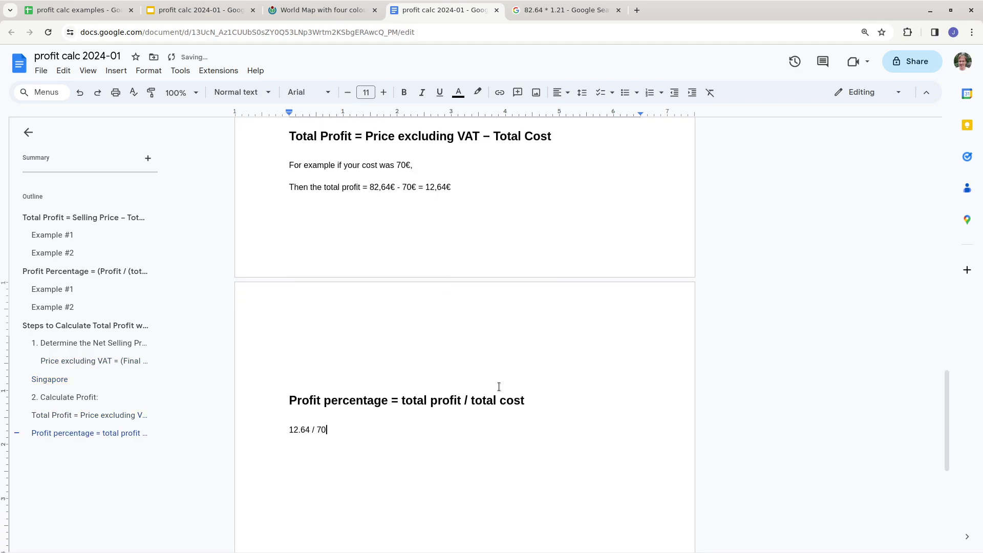
- Calculate the document's expression 12.64 / 70 with a Google search in a new tab, and highlight the result's leading decimals
mouse_move(351, 429)
mouse_down()
mouse_move(258, 422)
mouse_move(368, 430)
mouse_up()
key(ctrl+c)
click(289, 430)
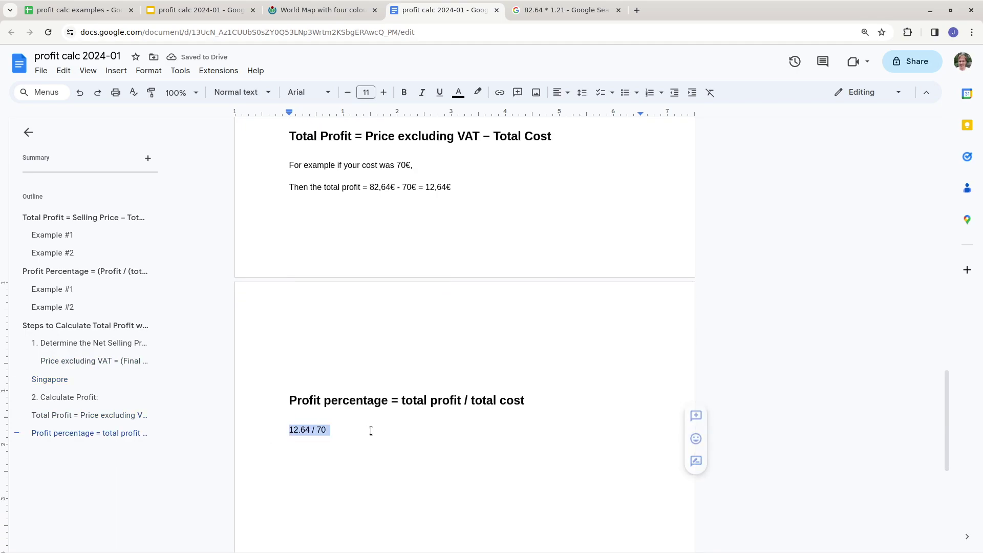
click(444, 25)
key(ctrl+t)
key(ctrl+v)
key(Return)
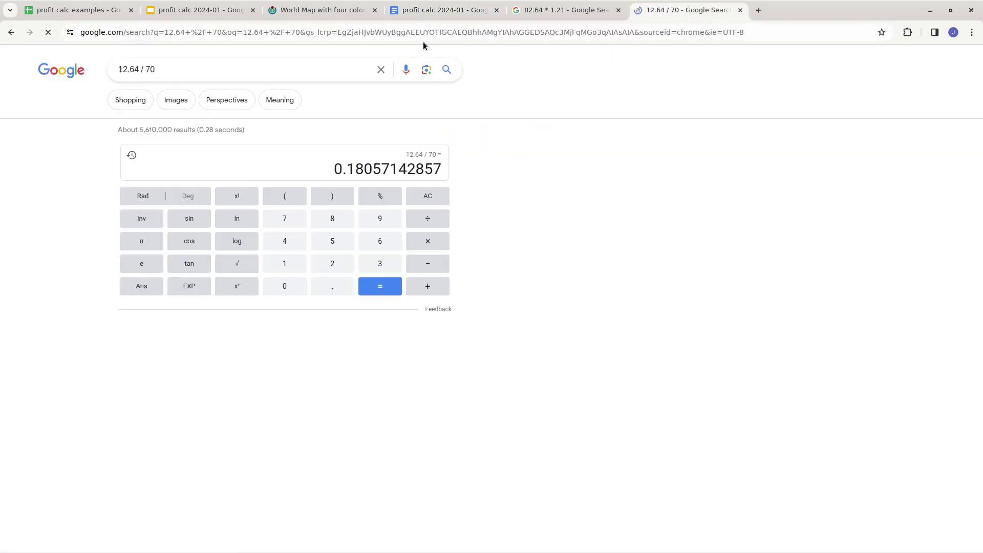
drag(334, 169, 377, 170)
click(349, 175)
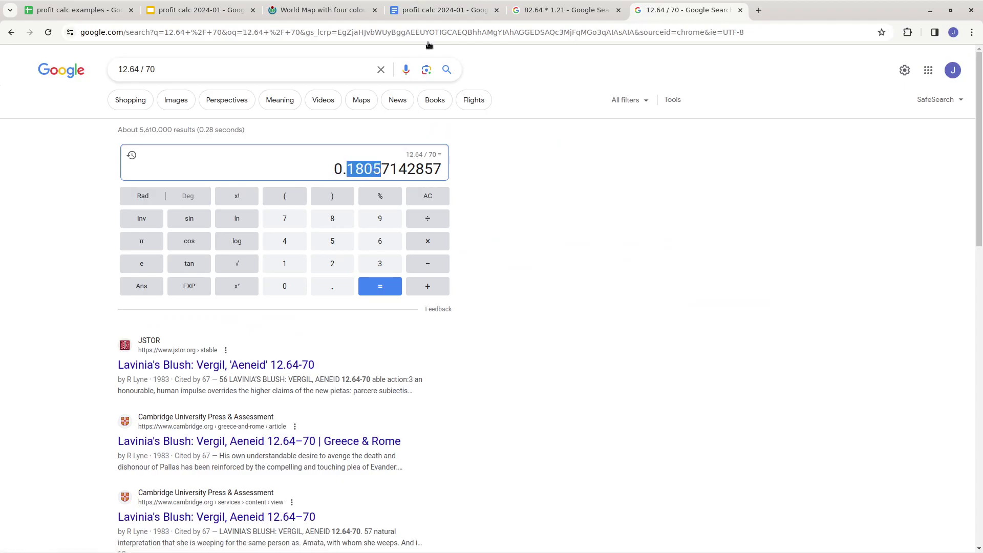
- Return to the document and complete the 12.64 / 70 line with "= about 18.1% profit percentage"
click(441, 9)
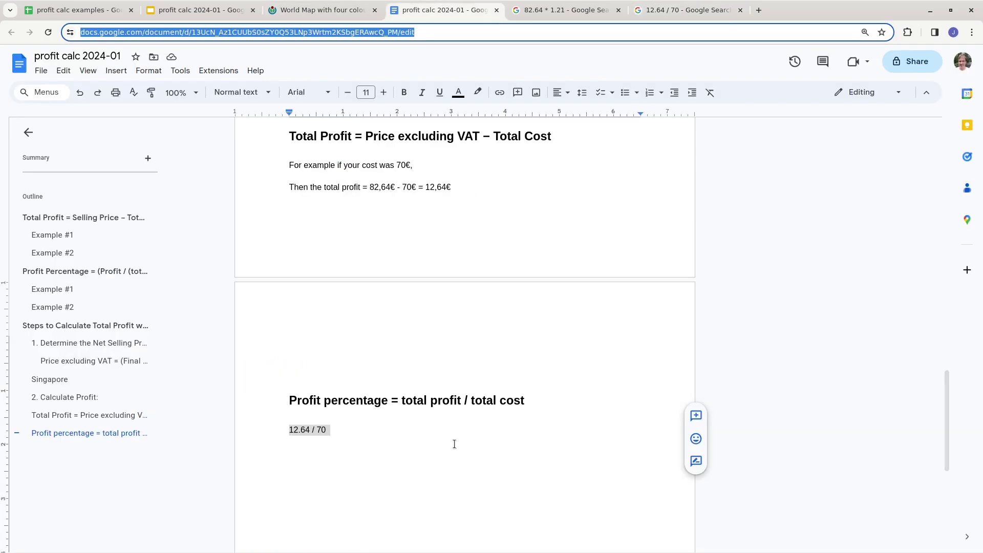
click(454, 444)
text(= abopu)
key(BackSpace)
key(BackSpace)
text(ut )
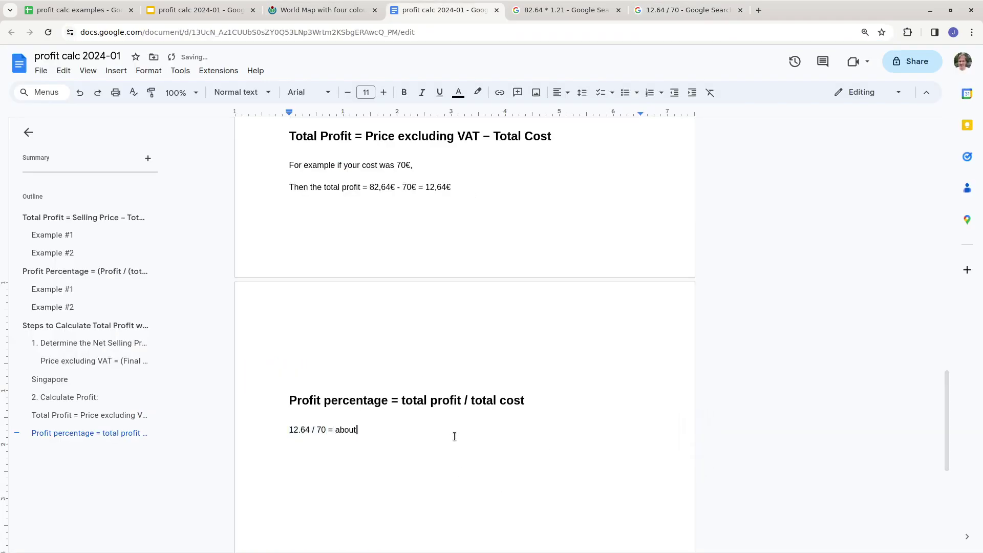
text(18.1% profit percentage)
- Switch to the profit calc examples spreadsheet, placing its tab last, and select the tax-included case on the "countries by tax" sheet
scroll(451, 436, up, 20)
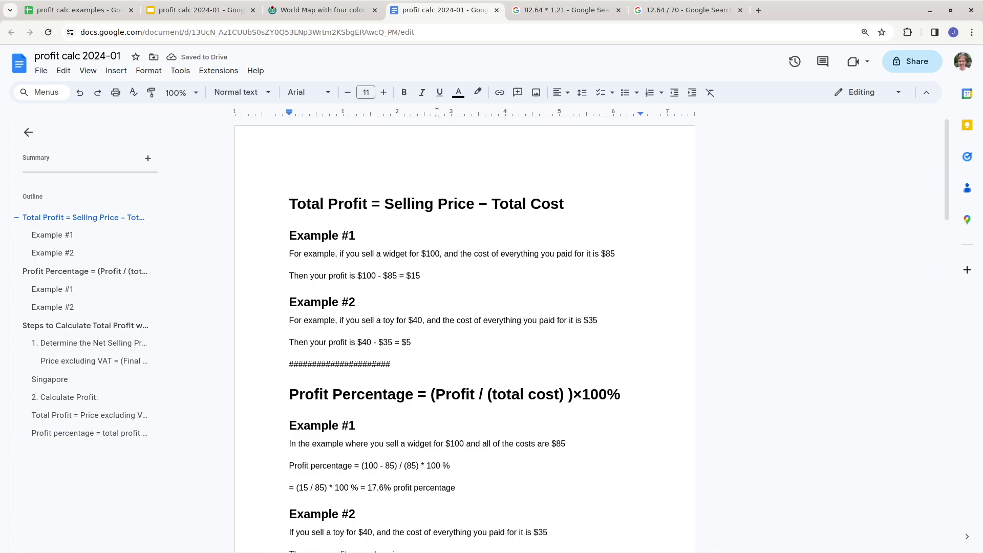
drag(77, 10, 686, 10)
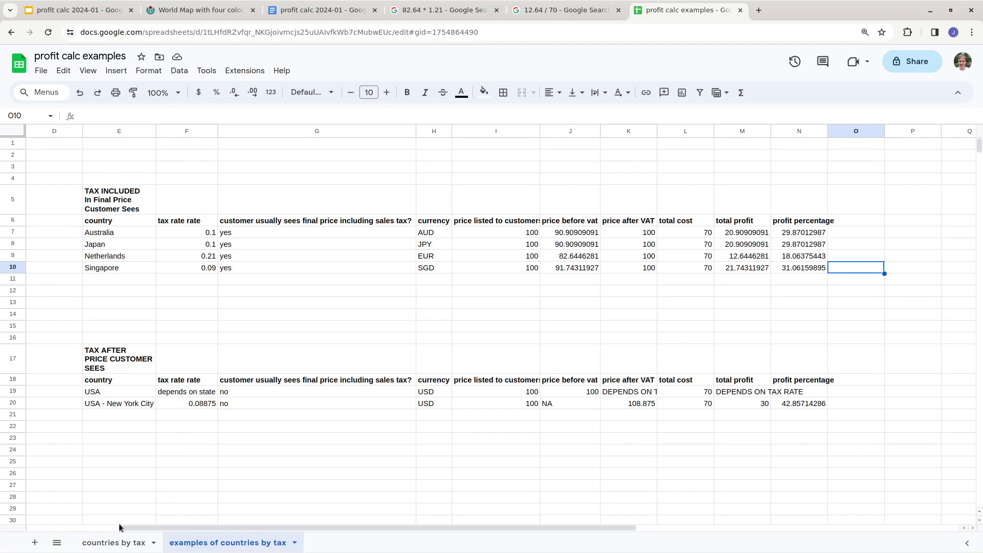
click(116, 542)
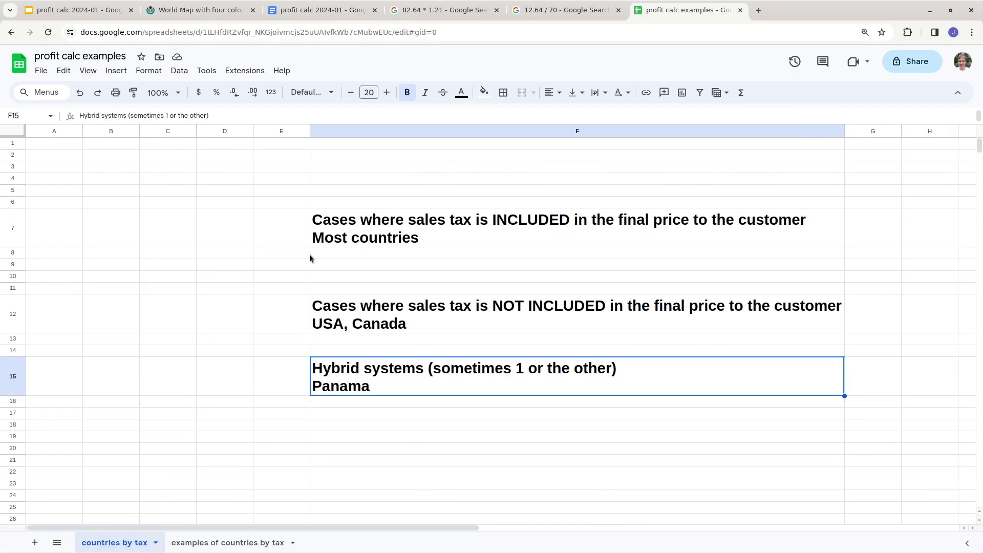
click(478, 228)
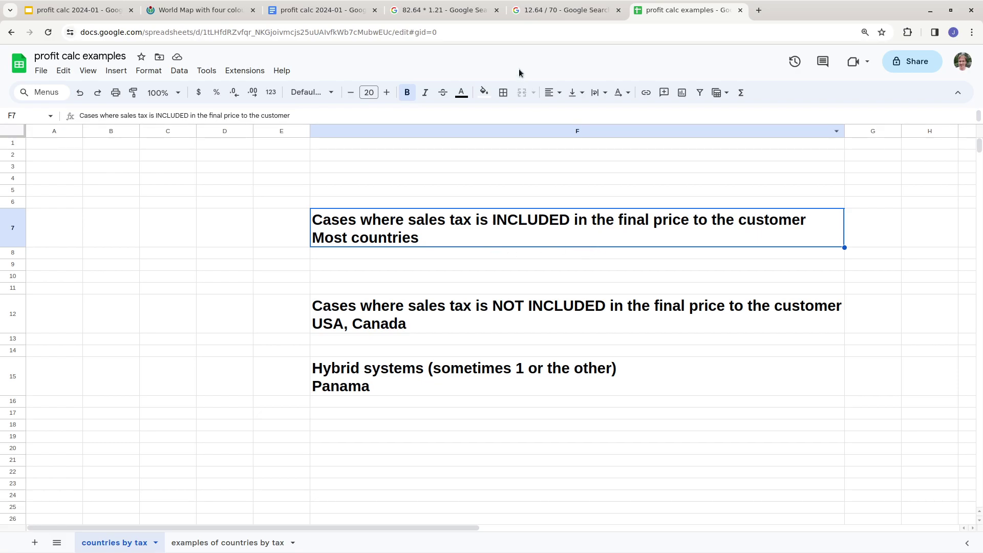
- Place the world map tab last and view the map to illustrate where sales tax is included in the final price
drag(215, 4, 707, 7)
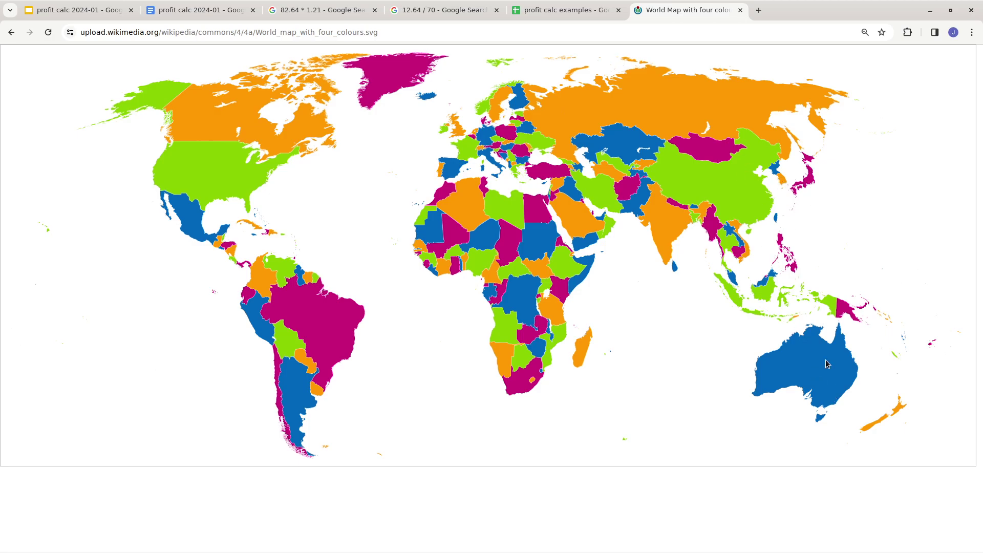
right_click(844, 377)
click(616, 411)
- Examine the spreadsheet's case where sales tax is not included, and locate the USA and Canada on the world map
click(547, 4)
click(471, 318)
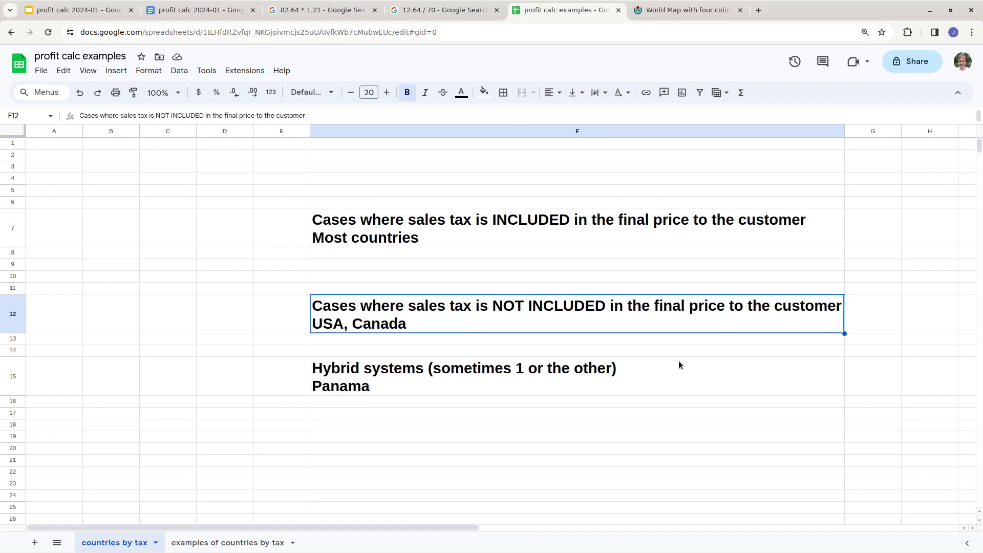
triple_click(706, 308)
double_click(706, 308)
click(758, 307)
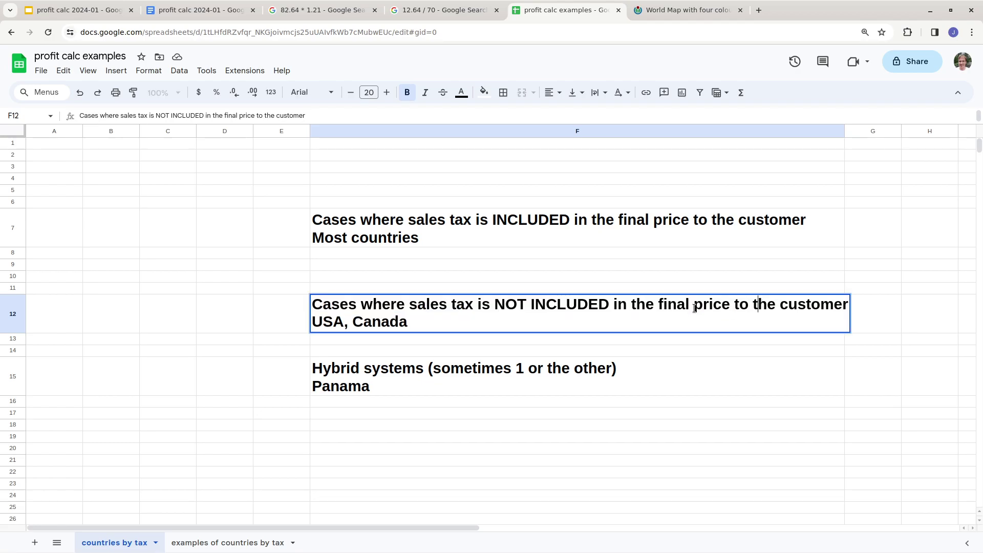
click(678, 11)
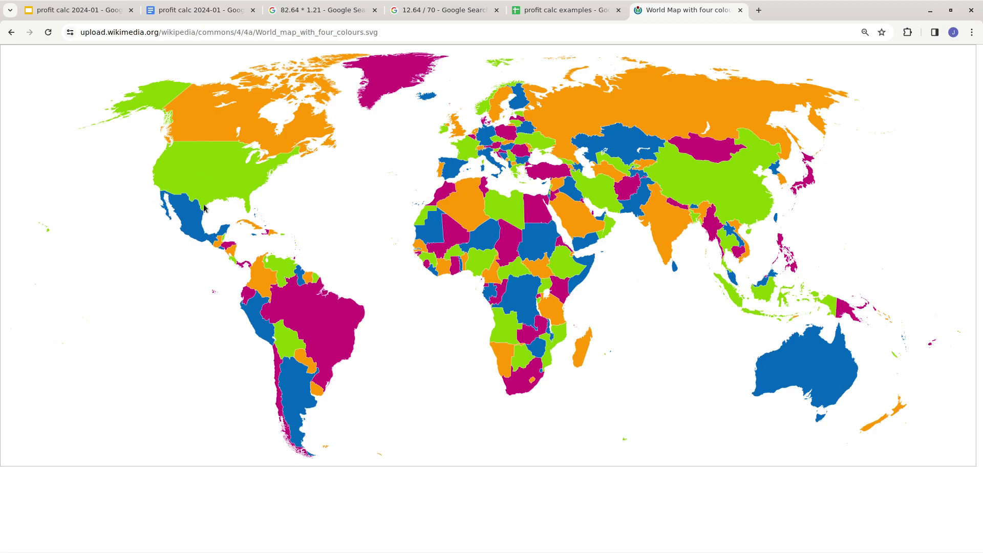
mouse_move(223, 198)
mouse_move(245, 121)
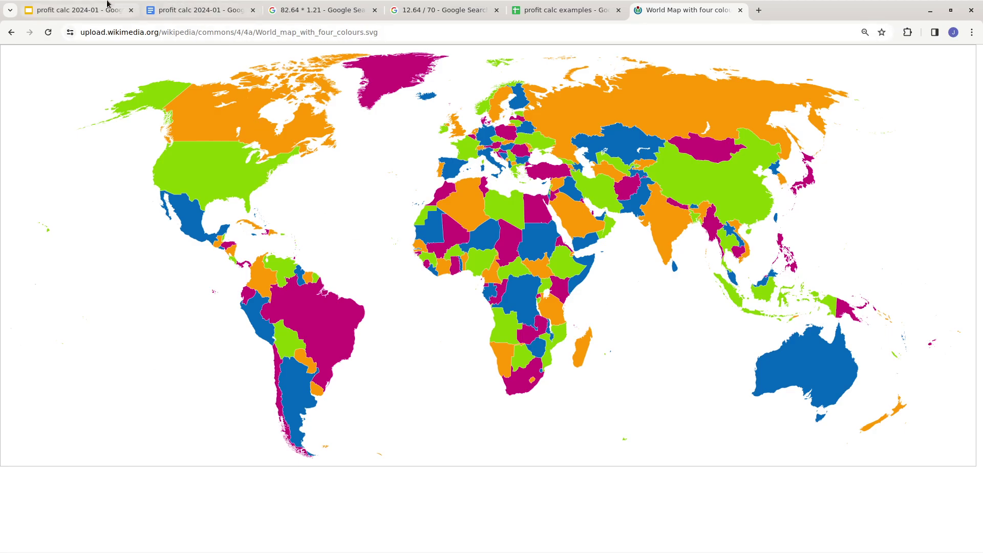
- Examine the hybrid systems case in the spreadsheet, locate Panama on the world map, and return to the spreadsheet
click(559, 10)
click(399, 379)
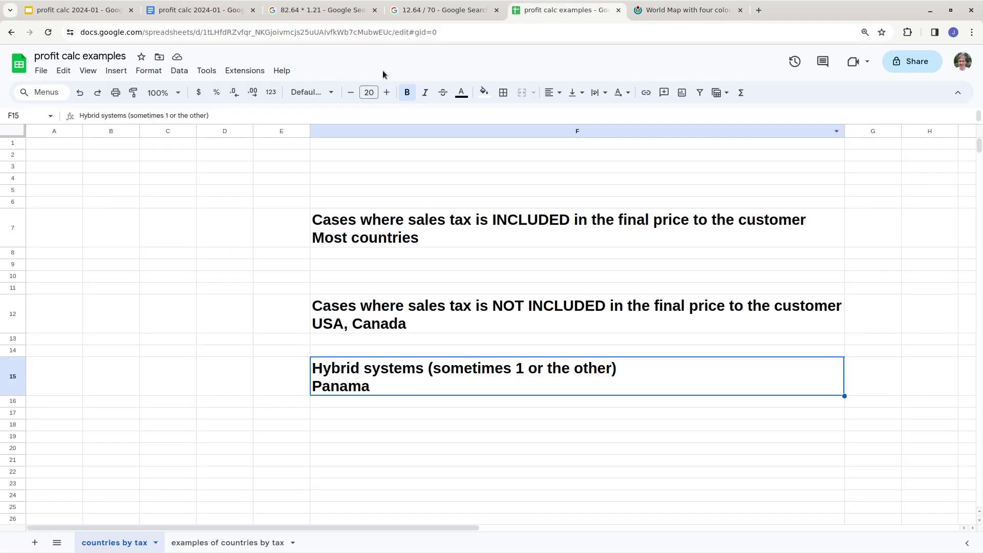
click(673, 8)
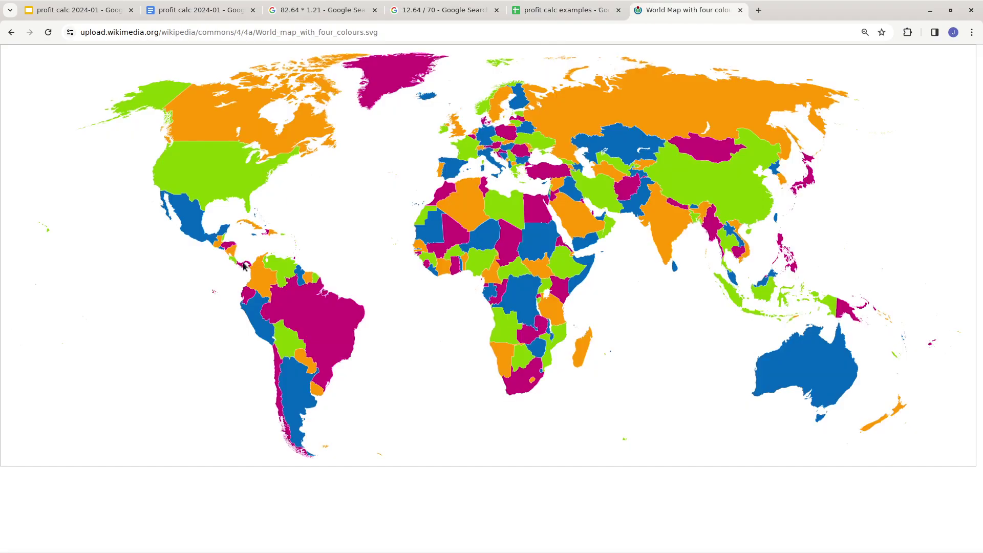
mouse_move(244, 266)
click(563, 8)
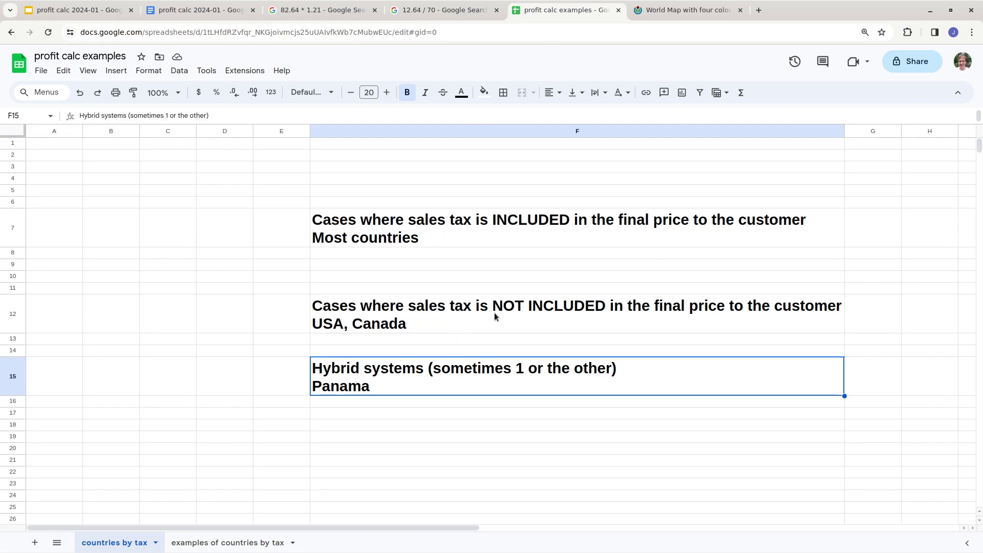
click(671, 9)
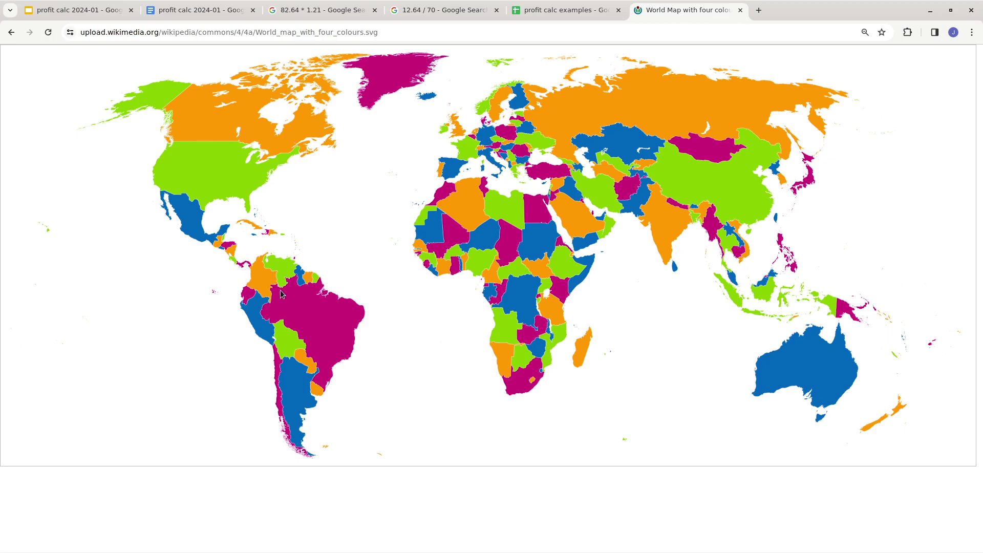
click(526, 6)
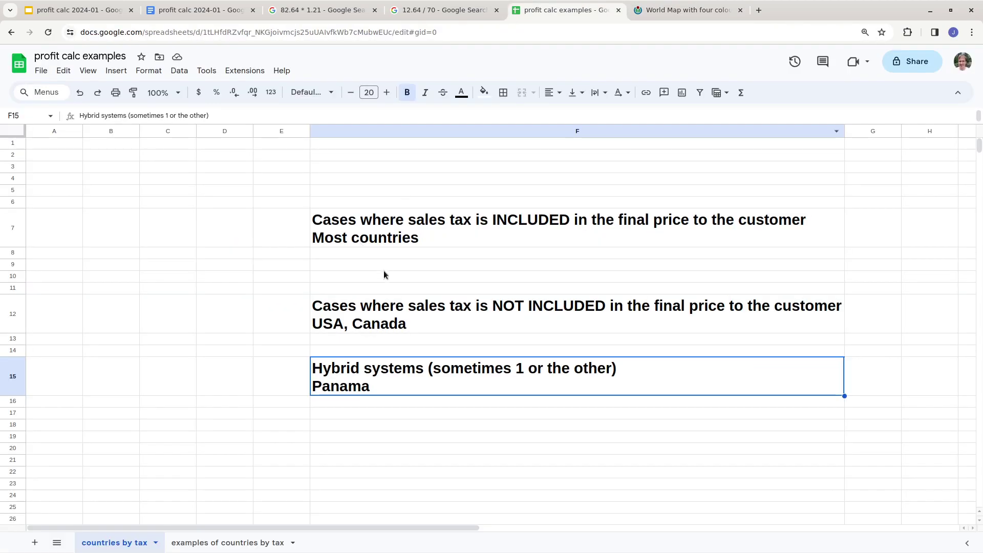
- View the world map once more, then open the spreadsheet's "examples of countries by tax" sheet and select Australia
click(663, 6)
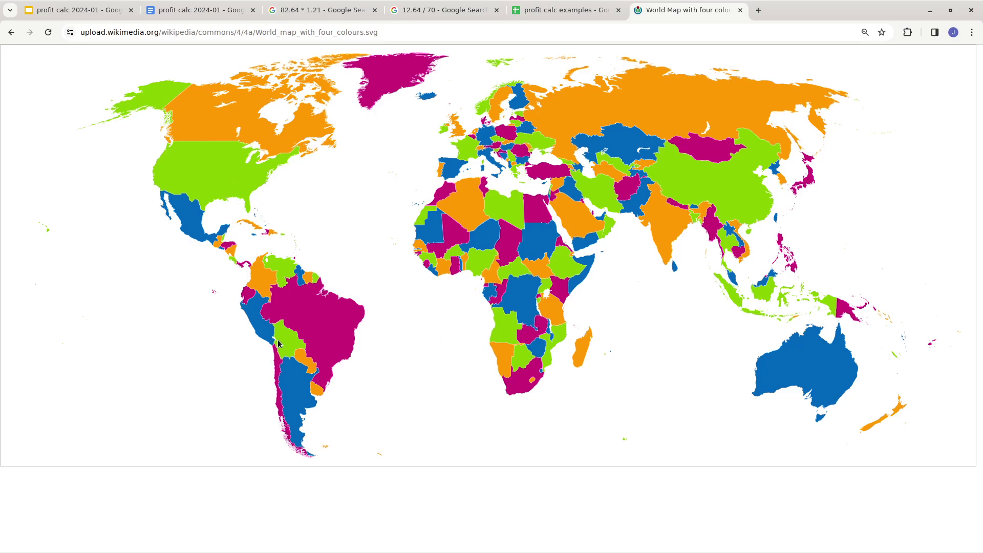
click(539, 6)
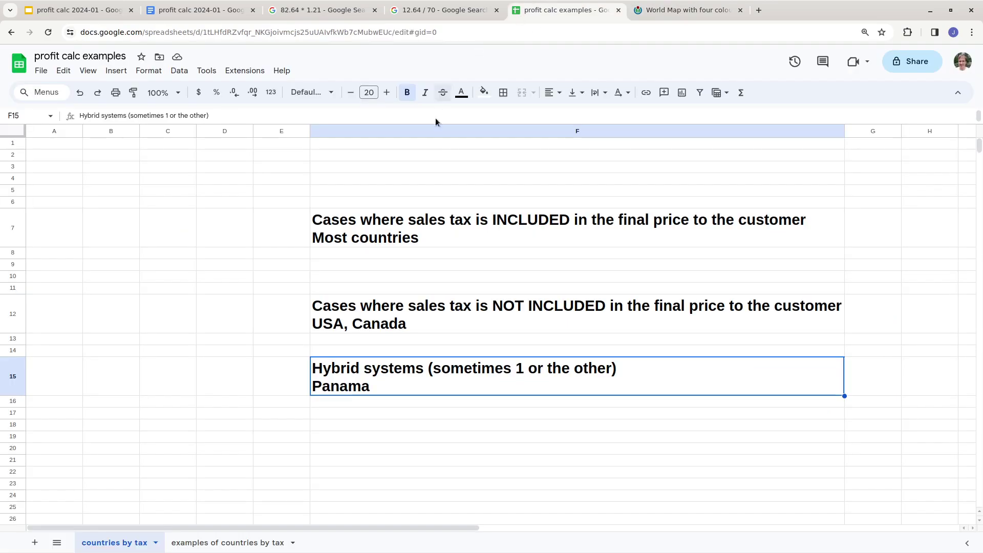
click(225, 543)
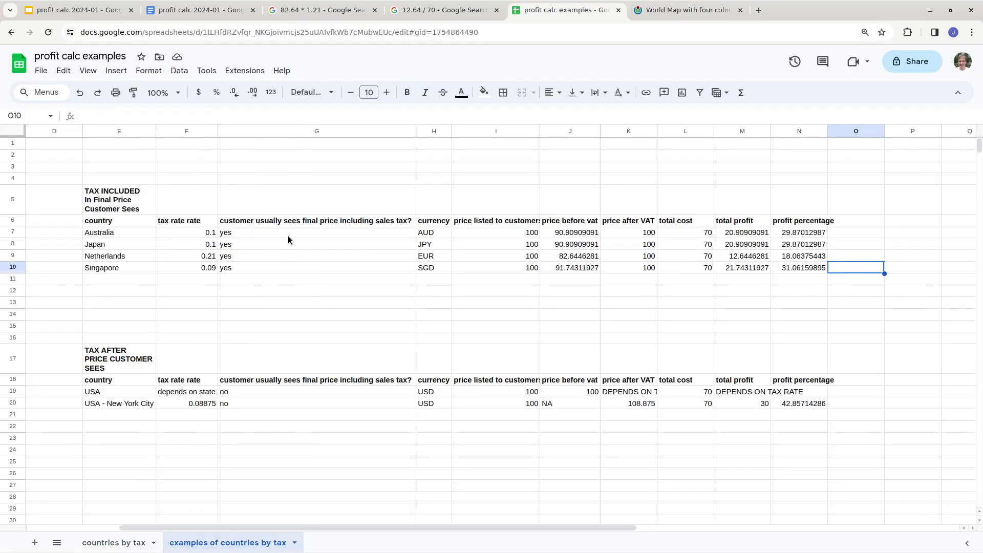
click(123, 240)
click(121, 232)
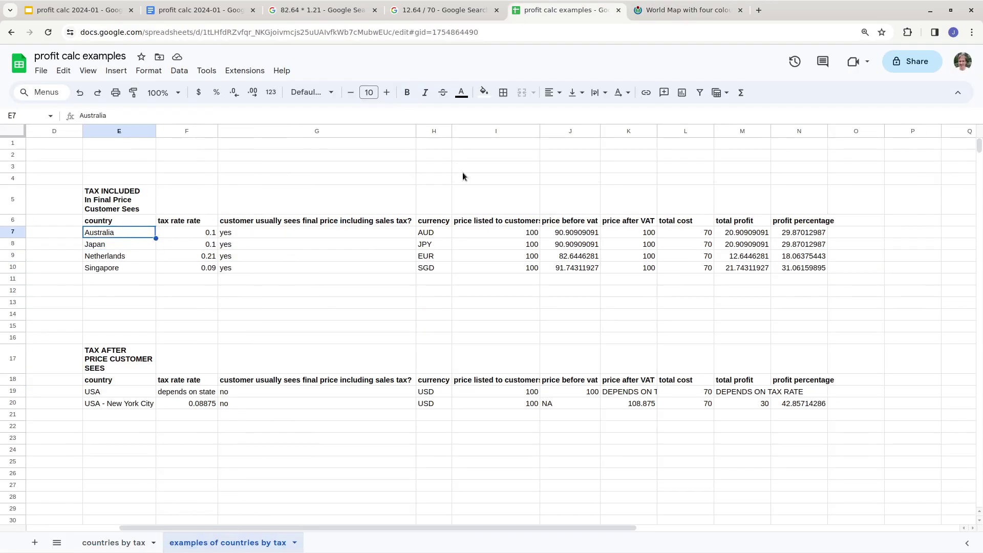
- Locate Australia on the world map, then check its tax rate and tax-included entry in the spreadsheet
click(705, 6)
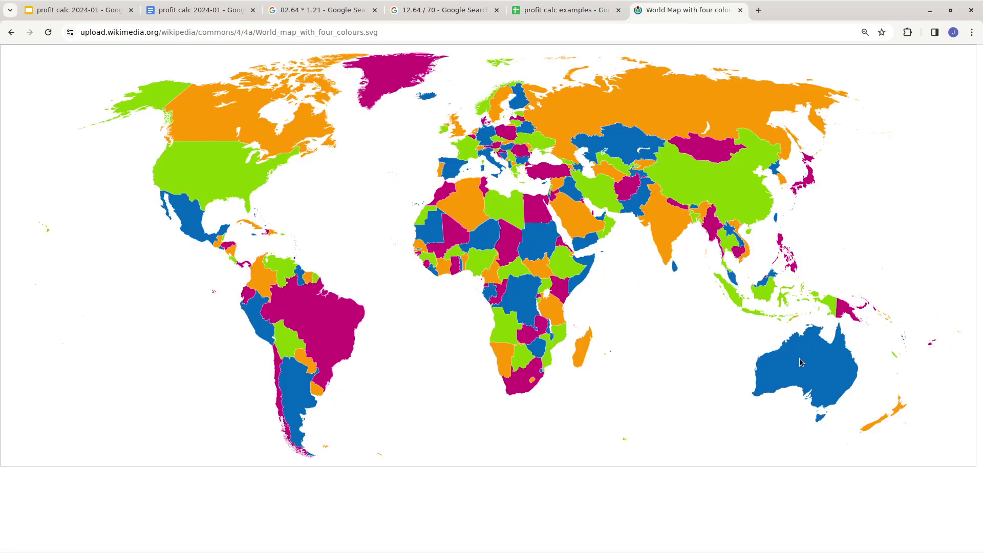
click(610, 6)
click(197, 224)
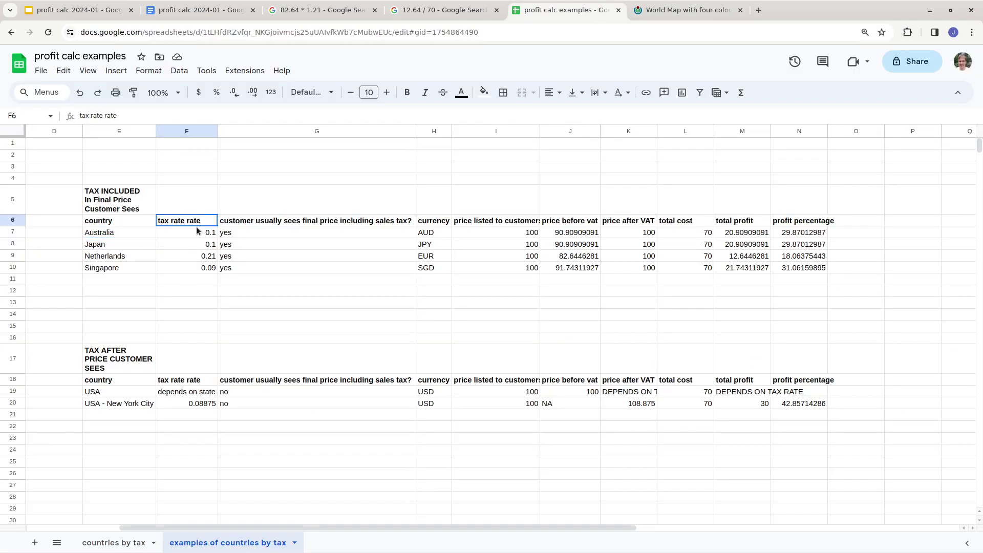
click(201, 232)
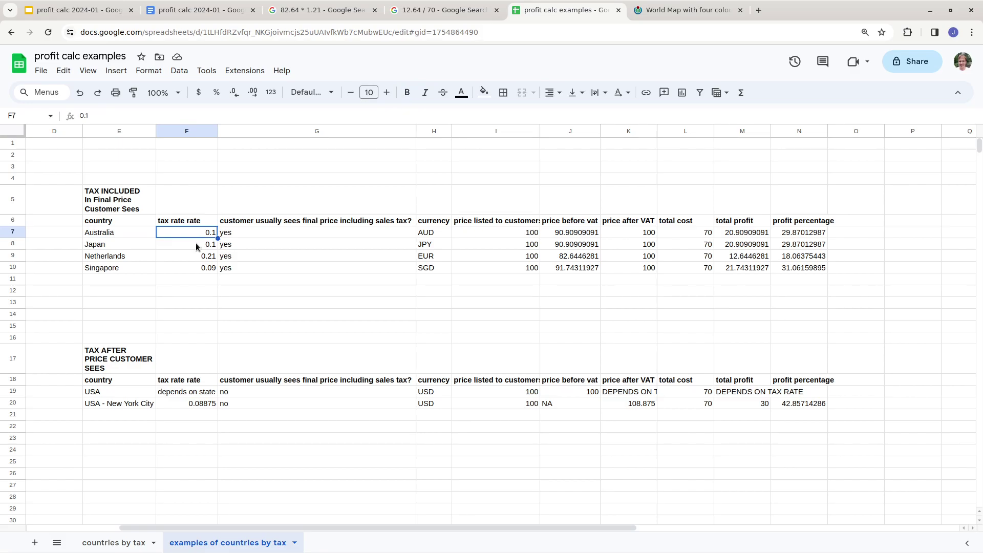
click(285, 245)
click(292, 233)
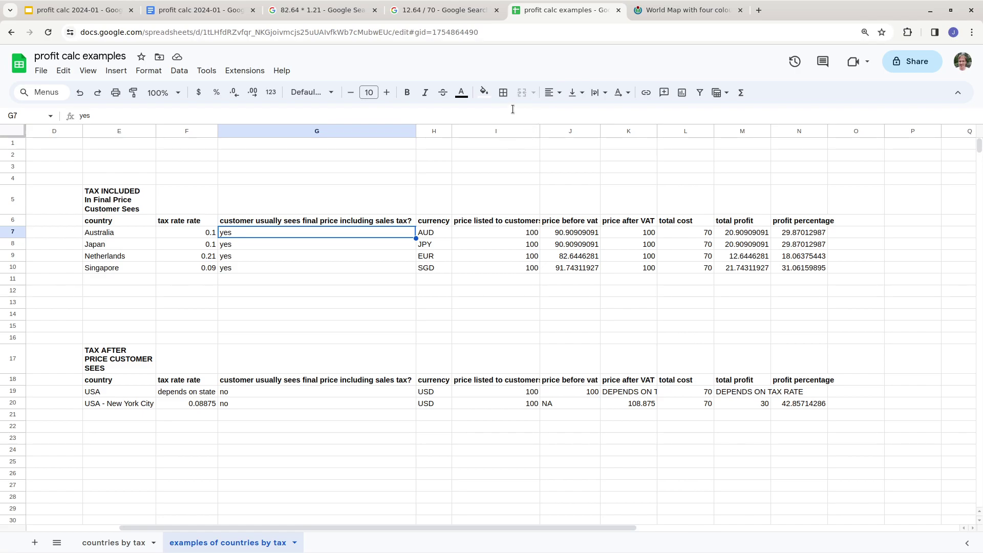
- Go through Australia's row in the tax-included table, from the currency and listed price to the total profit
key(Right)
key(Right)
key(Right)
key(Right)
key(Right)
key(Right)
key(Right)
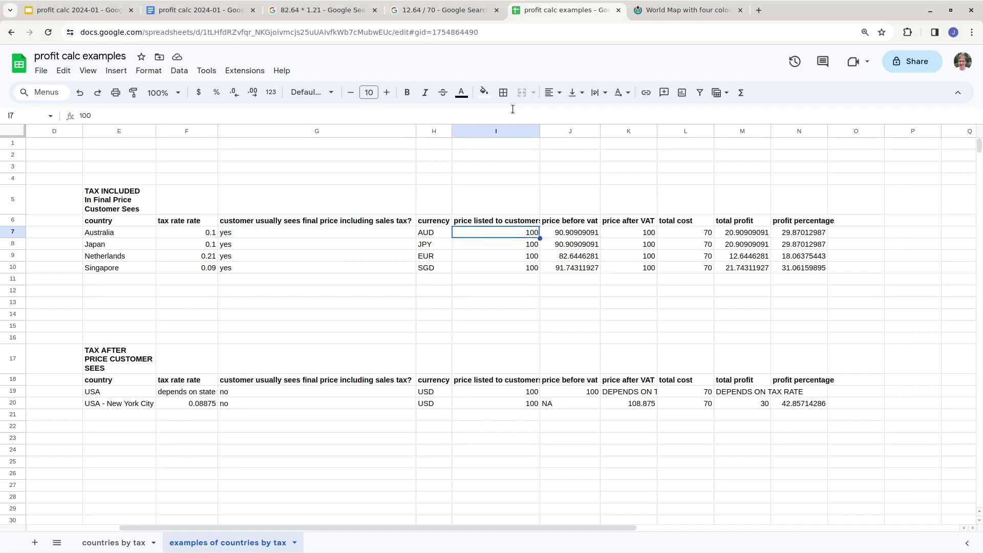
key(Left)
key(Left)
key(Left)
key(Left)
key(Left)
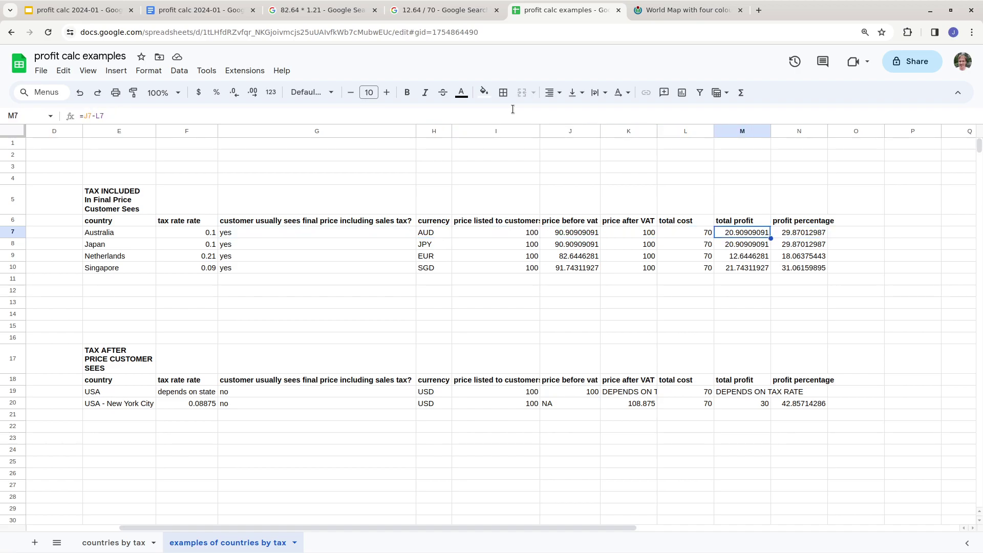
- Examine Australia's price before VAT, then its total profit and profit percentage with their column headings
key(Right)
key(Right)
key(Right)
key(Right)
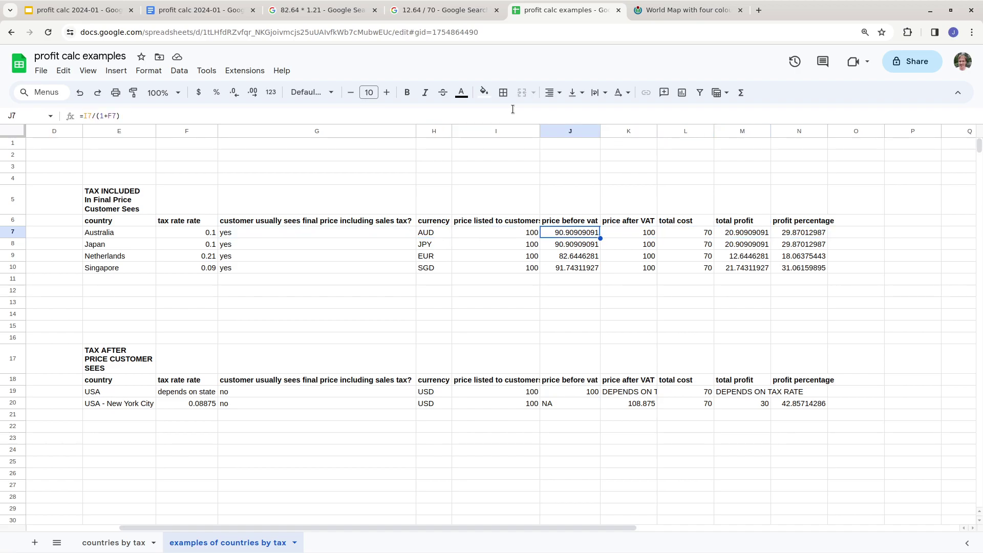
key(Up)
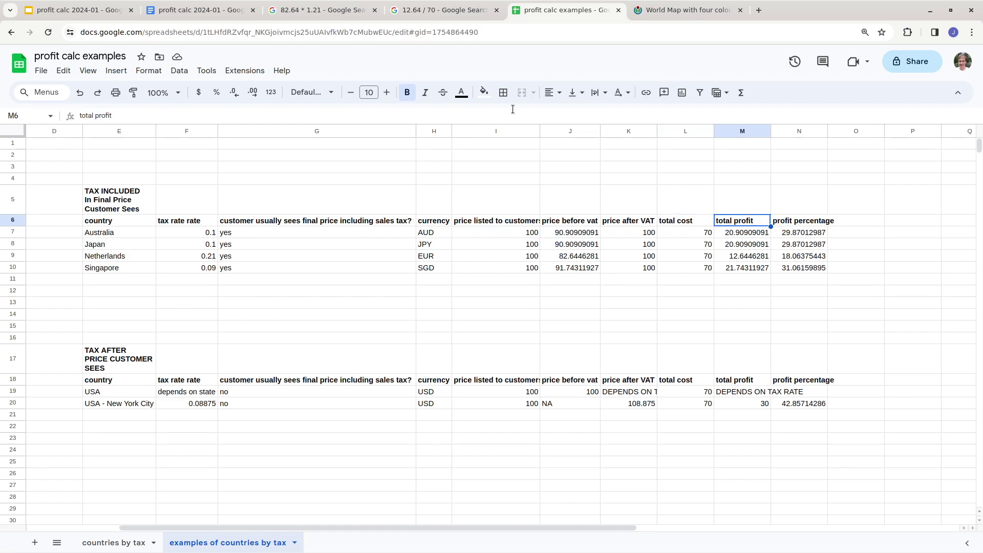
key(Right)
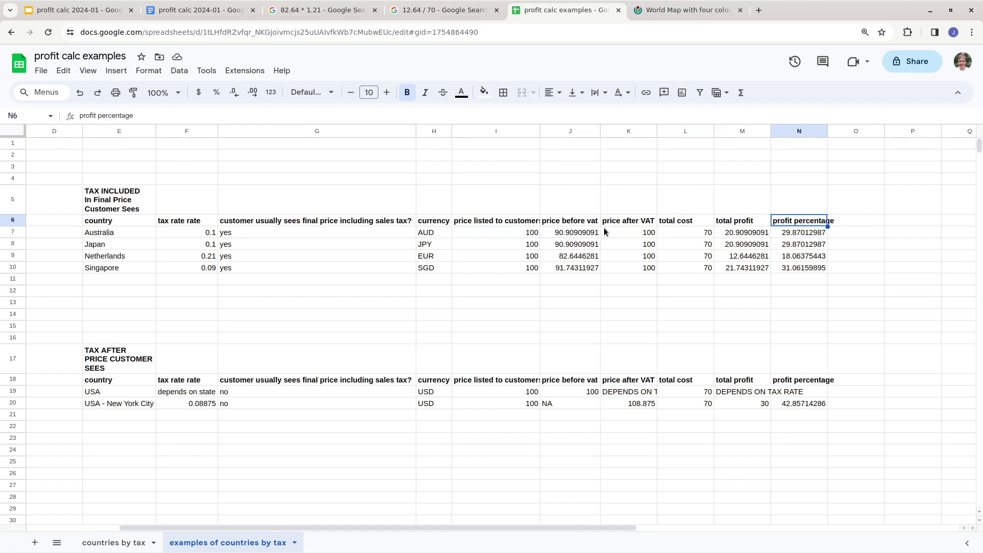
shift+click(744, 232)
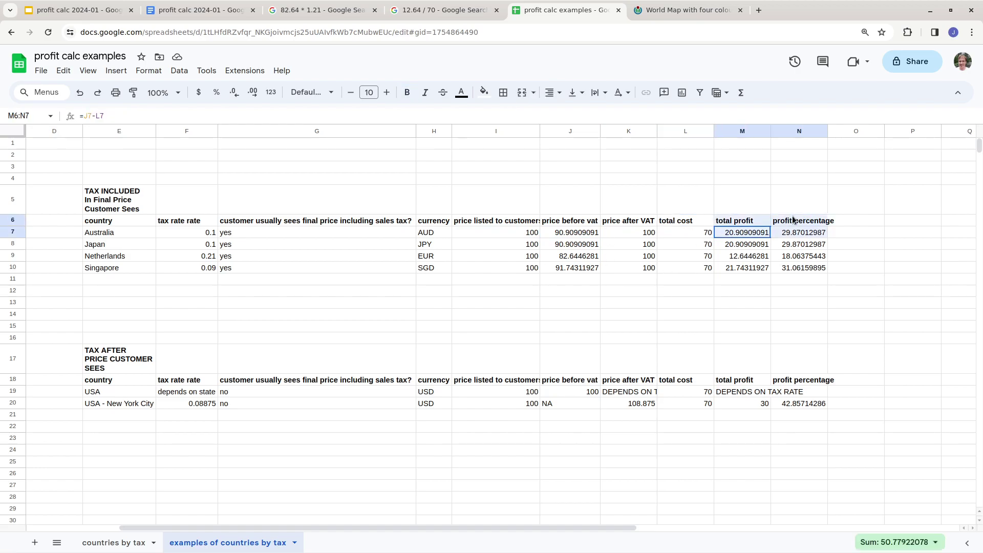
- Compare Australia's price listed to customers with the formula for its price before VAT
click(509, 222)
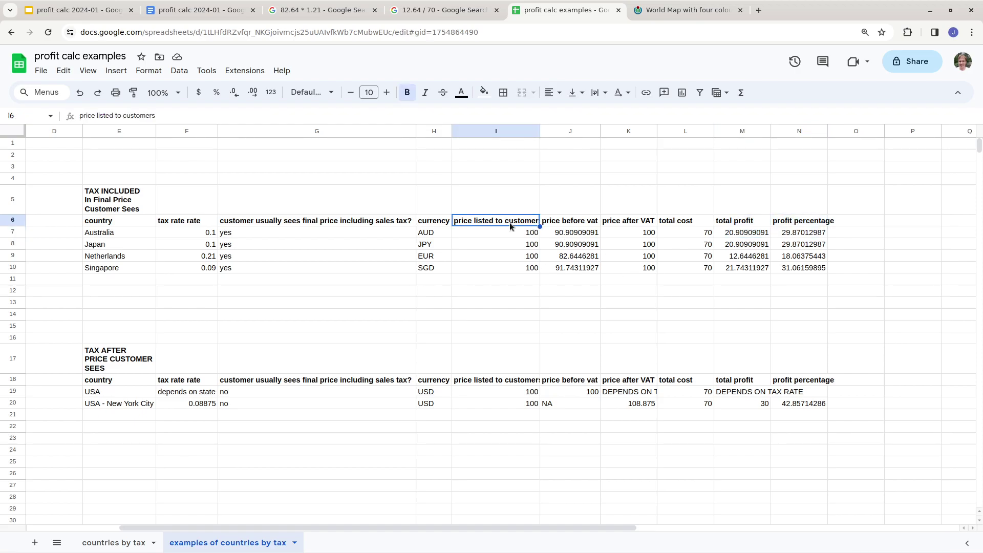
key(Down)
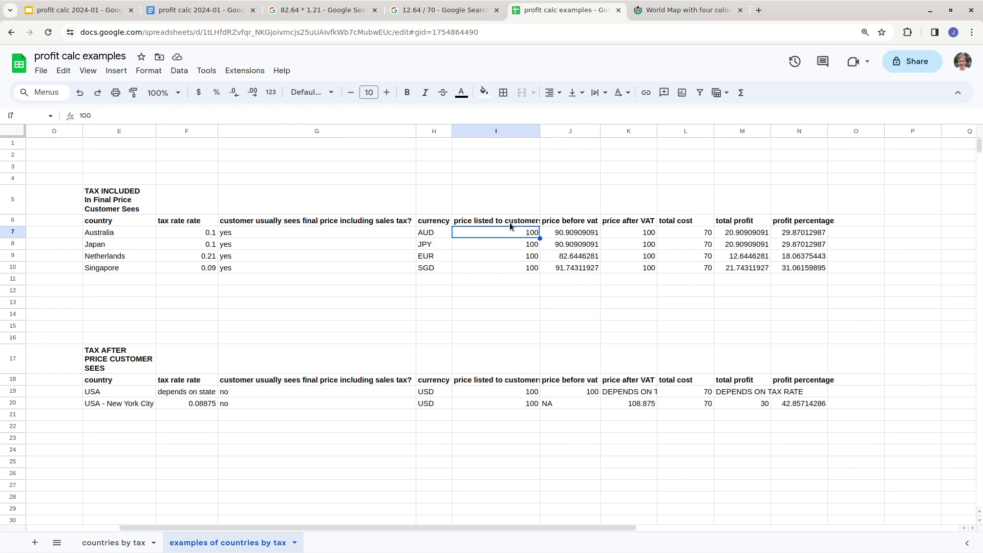
key(Right)
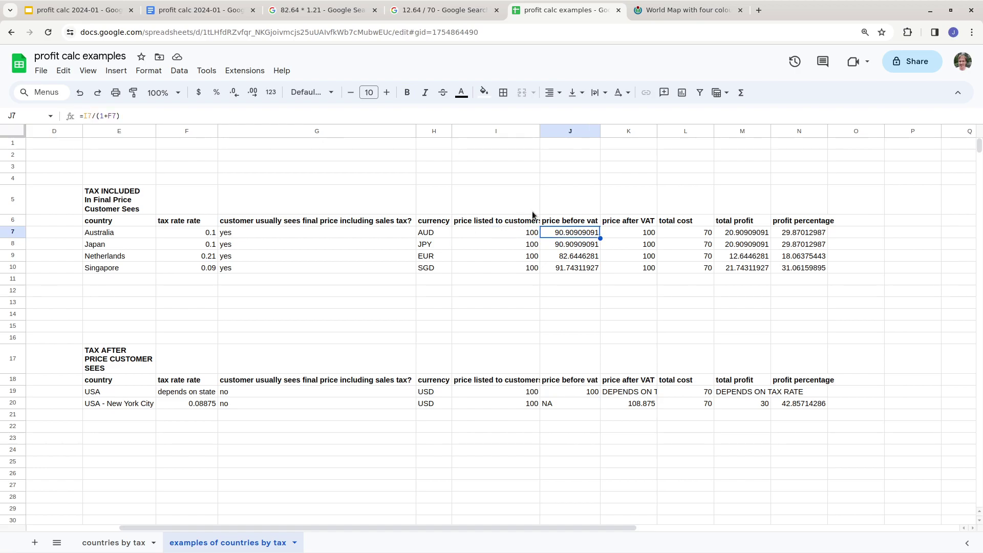
- Switch to the profit calc 2024-01 document and highlight the "Price excluding VAT" formula
click(183, 6)
scroll(465, 320, down, 4)
scroll(464, 320, up, 1)
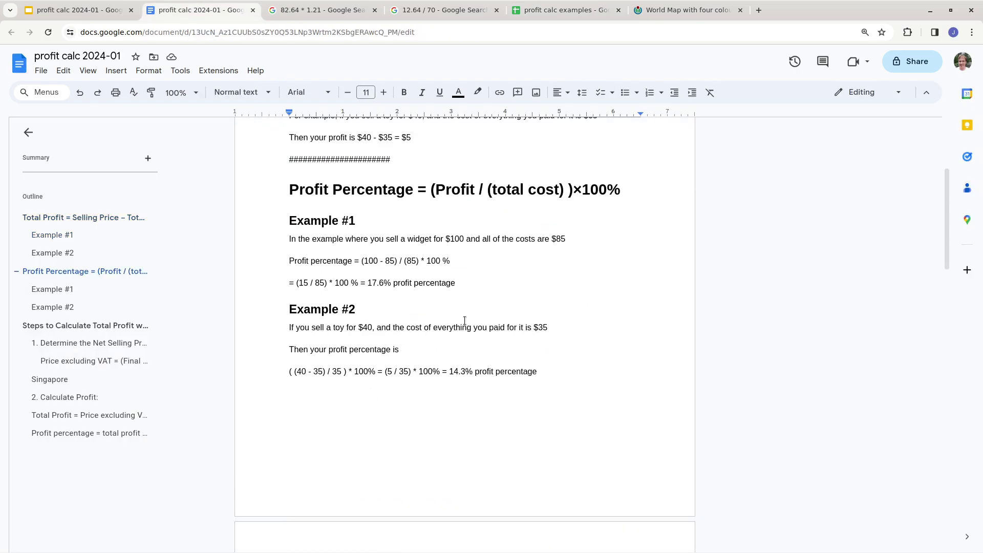
scroll(464, 320, up, 2)
scroll(459, 314, down, 6)
scroll(466, 292, up, 5)
scroll(467, 283, down, 6)
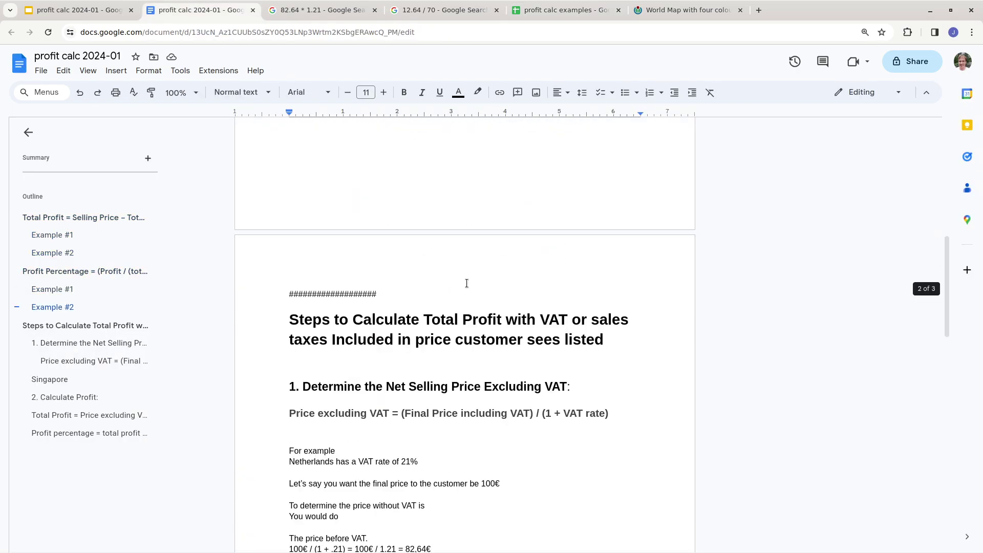
scroll(467, 284, down, 1)
triple_click(519, 352)
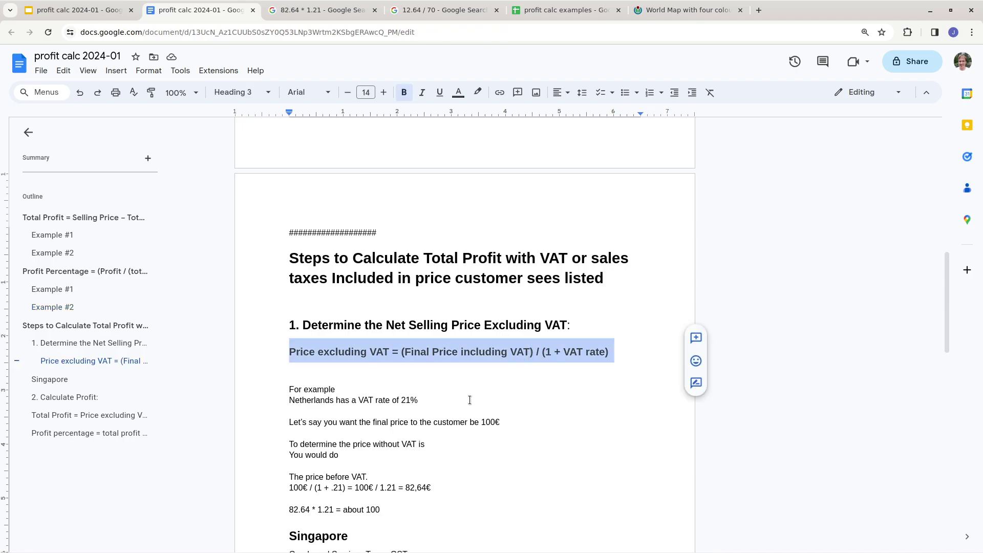
- Examine the Netherlands price-before-VAT calculation, highlighting the 100€ price and the .21 VAT rate
scroll(461, 397, down, 2)
drag(389, 397, 268, 340)
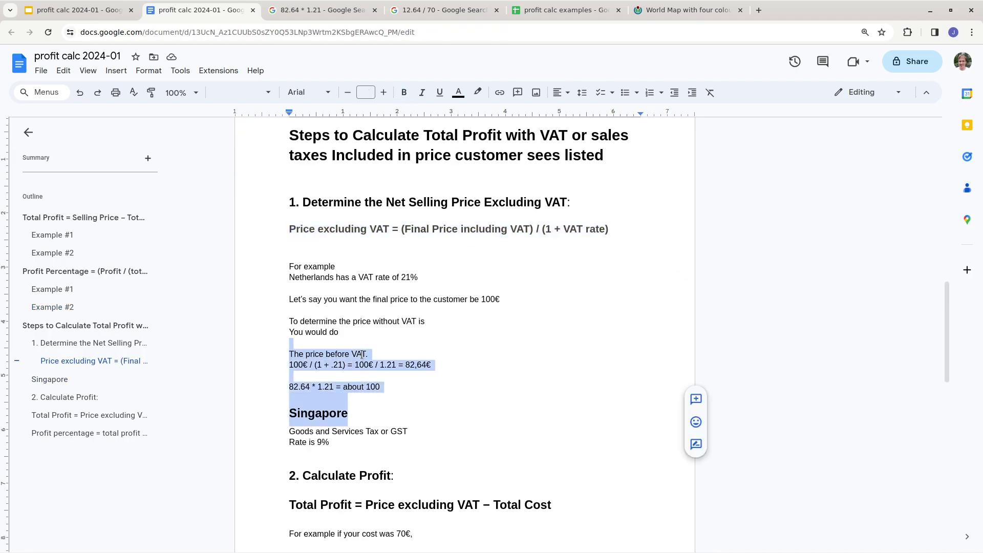
click(362, 354)
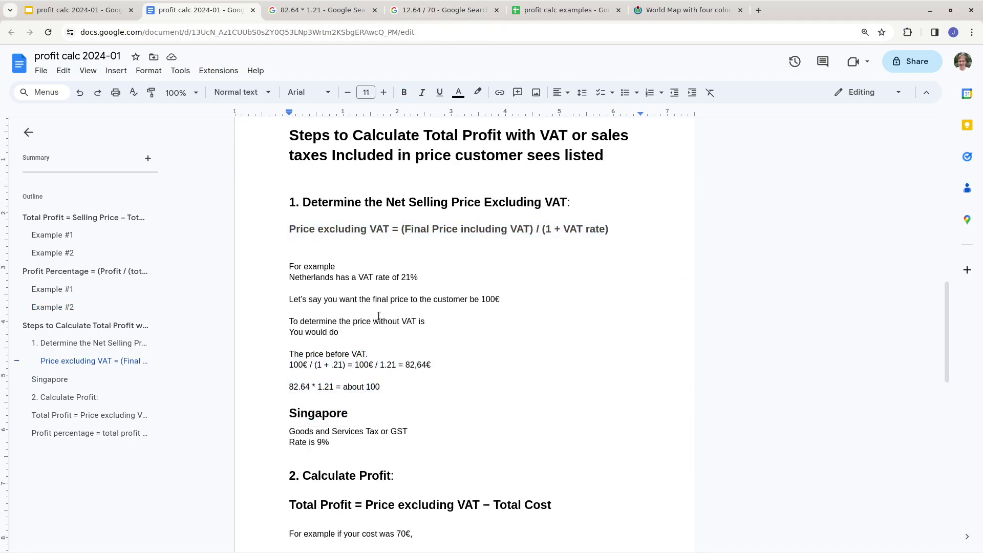
drag(290, 367, 312, 365)
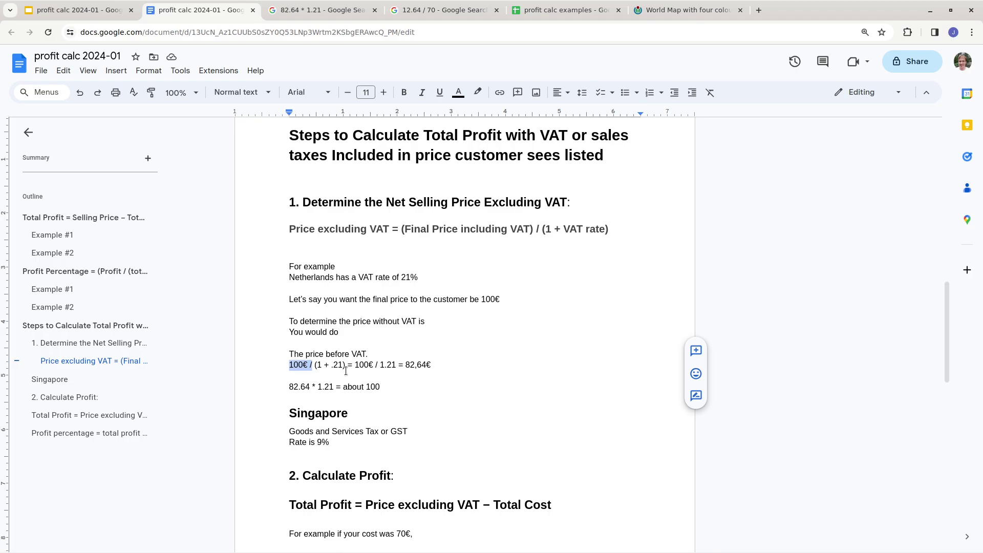
drag(330, 367, 341, 366)
click(445, 367)
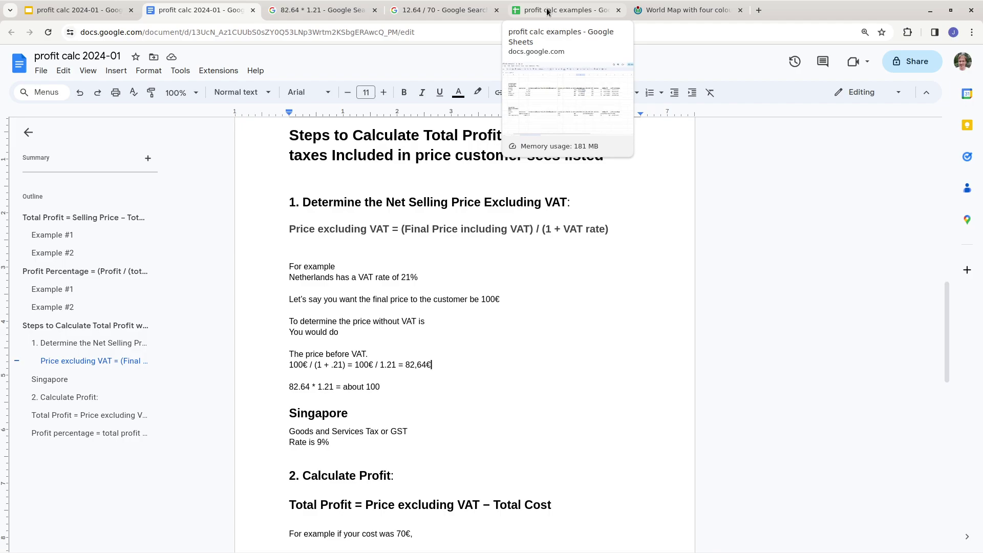
- Return to the profit calc examples spreadsheet and examine the total cost for each country with tax included
click(571, 8)
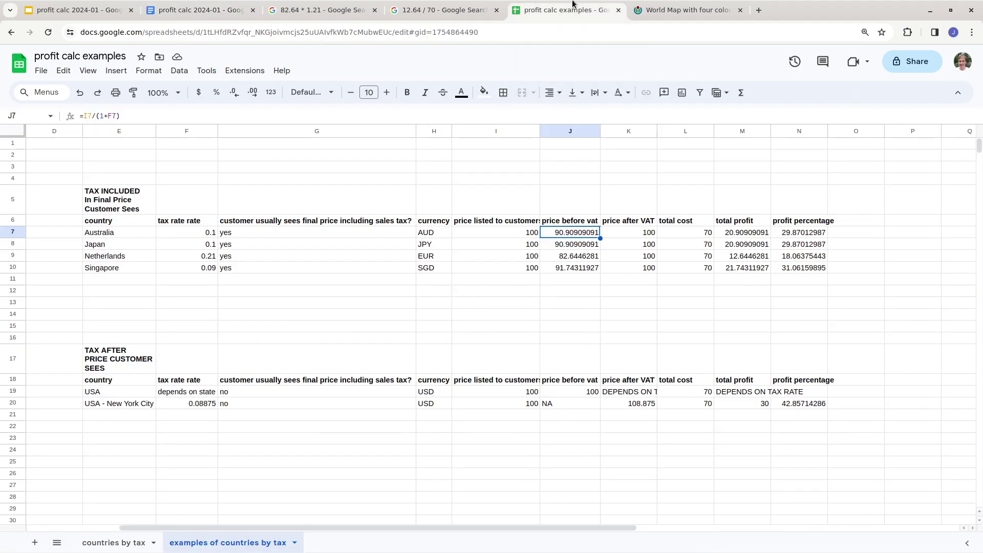
click(633, 238)
click(678, 232)
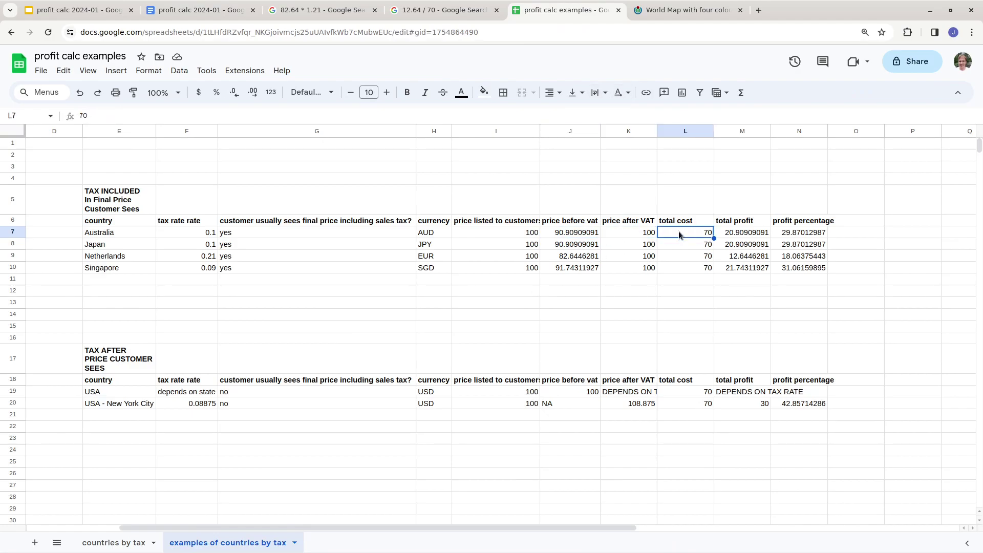
click(681, 222)
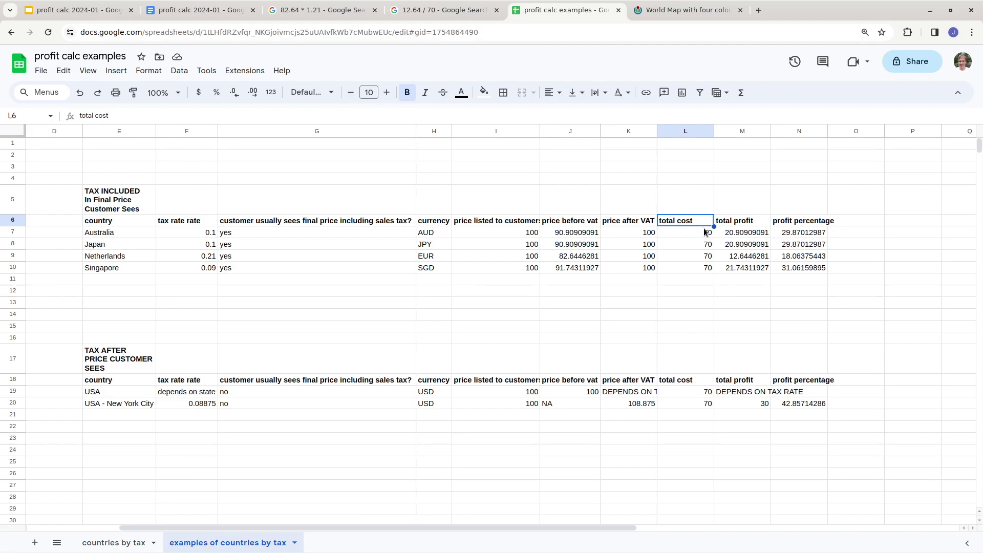
key(Down)
key(Down)
key(Down)
key(Down)
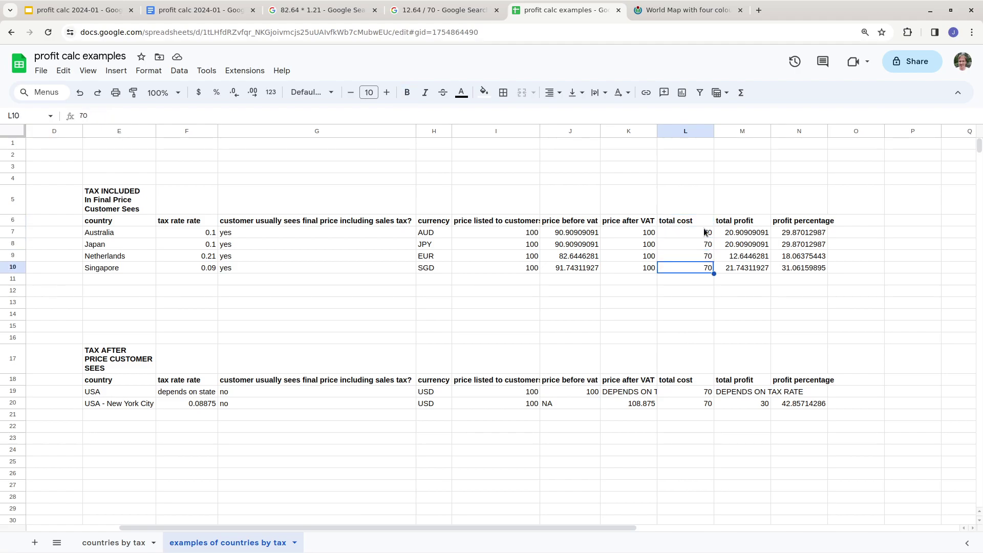
key(Up)
key(Up)
key(Up)
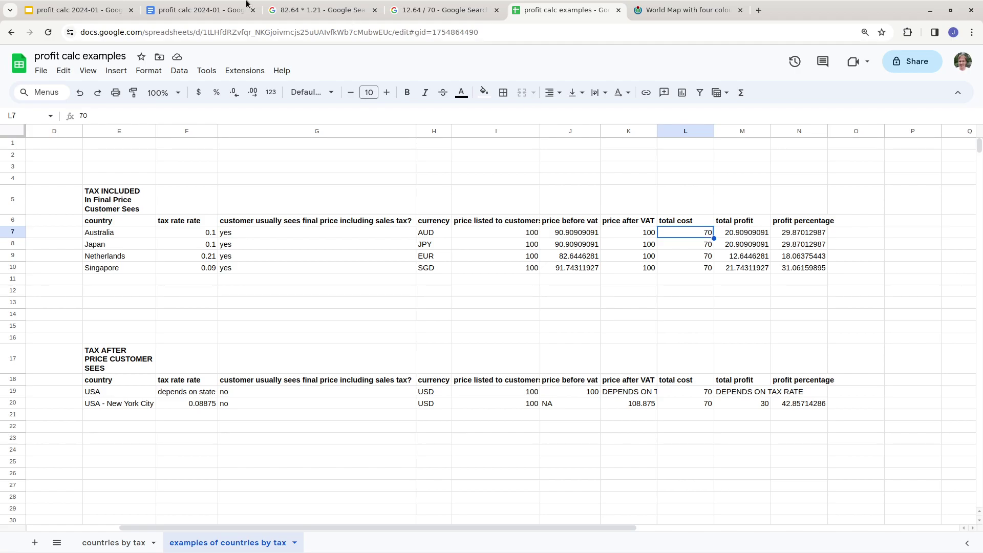
- Switch to the profit calc 2024-01 presentation and add a new slide after slide 4
click(77, 10)
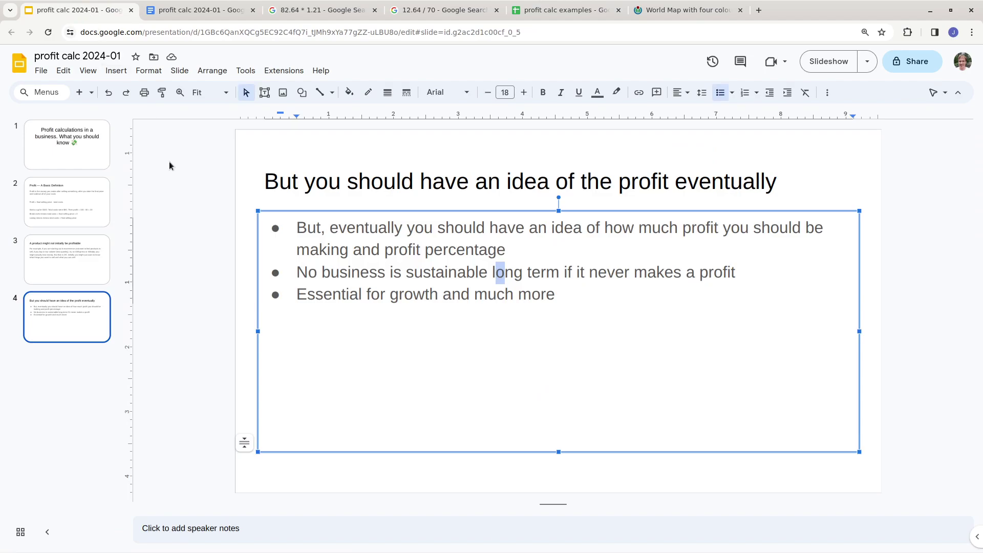
click(116, 70)
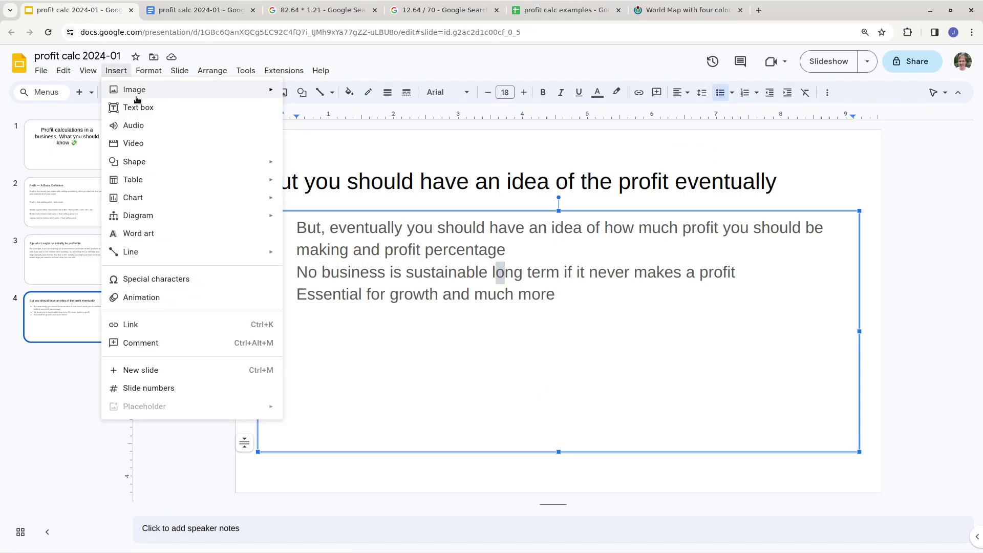
click(193, 372)
- Title the new slide "Super important things to know to get profit information"
click(295, 178)
text(SUper i)
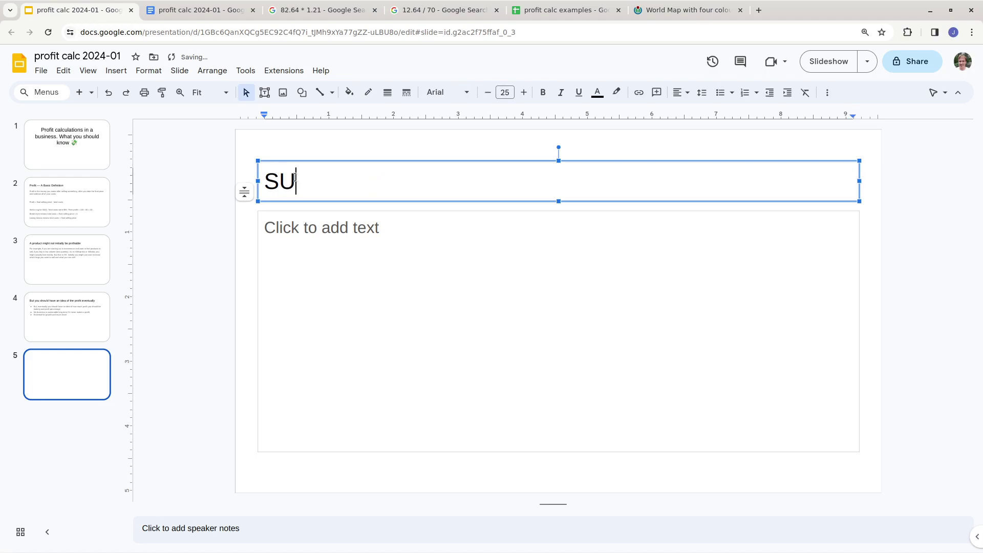
key(BackSpace)
key(BackSpace)
key(BackSpace)
key(BackSpace)
key(BackSpace)
key(BackSpace)
text(uper important things to iknow fo)
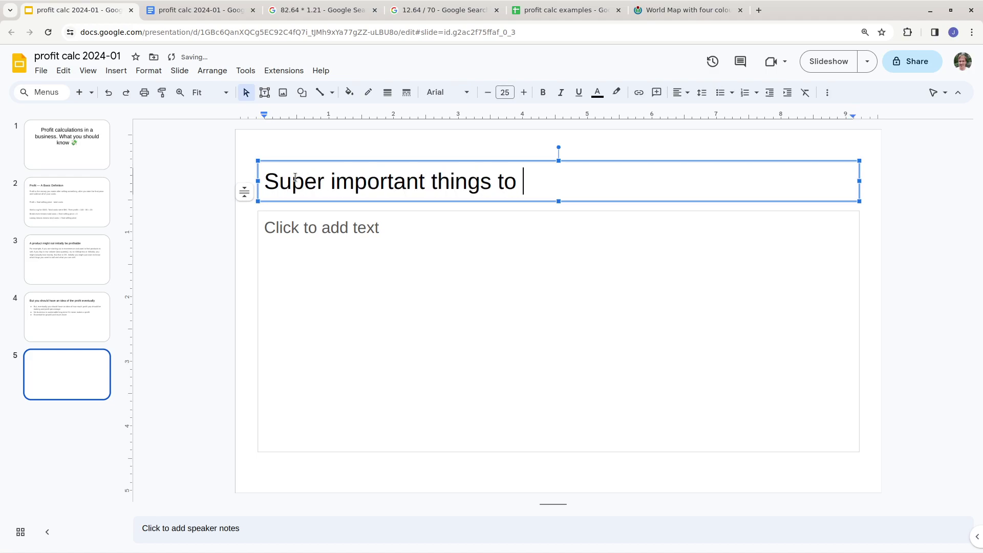
key(BackSpace)
key(BackSpace)
key(BackSpace)
key(BackSpace)
key(BackSpace)
key(BackSpace)
key(BackSpace)
key(BackSpace)
text(know to get profit )
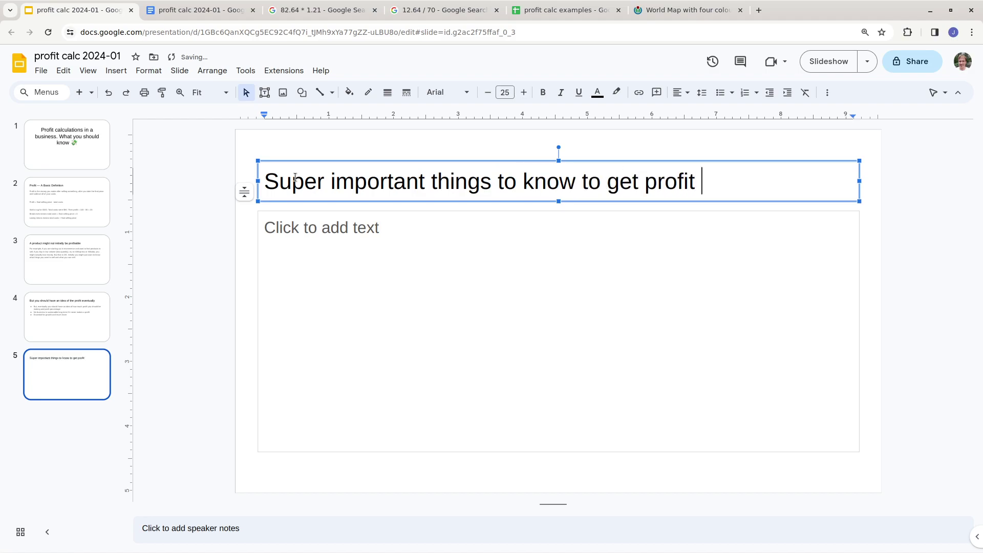
text(information)
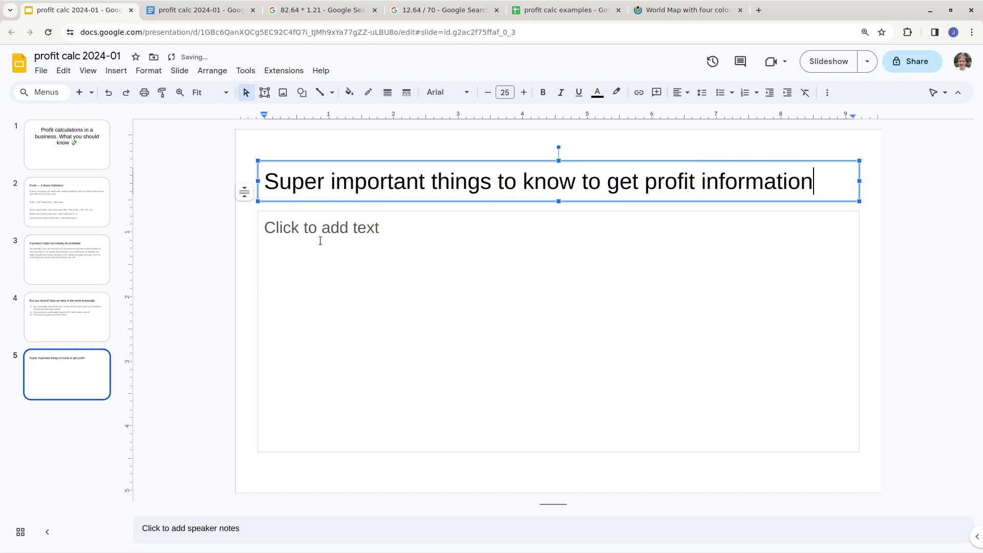
- Start the slide body's bullet list with "All costs" and "Price you want to sell it at"
click(337, 235)
text(all)
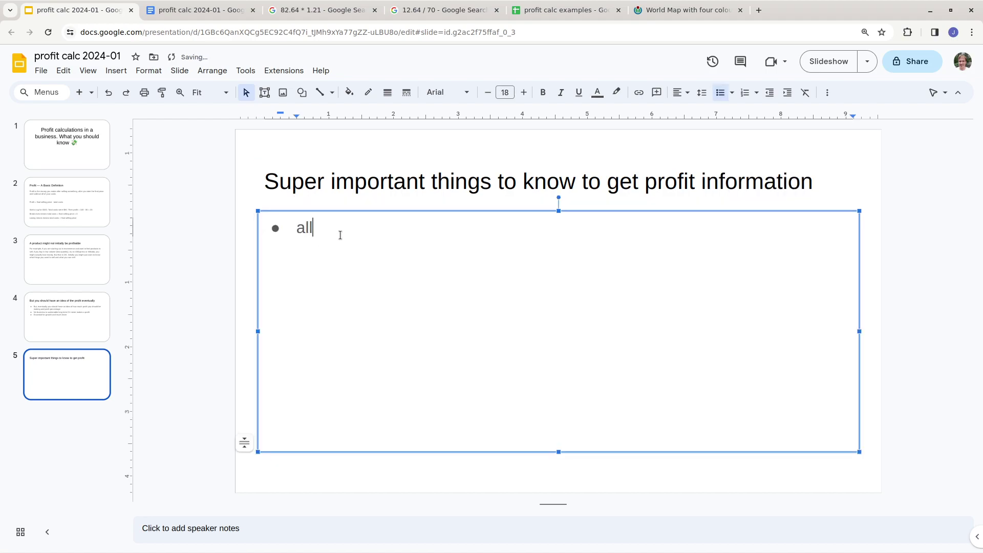
text( costs)
key(Return)
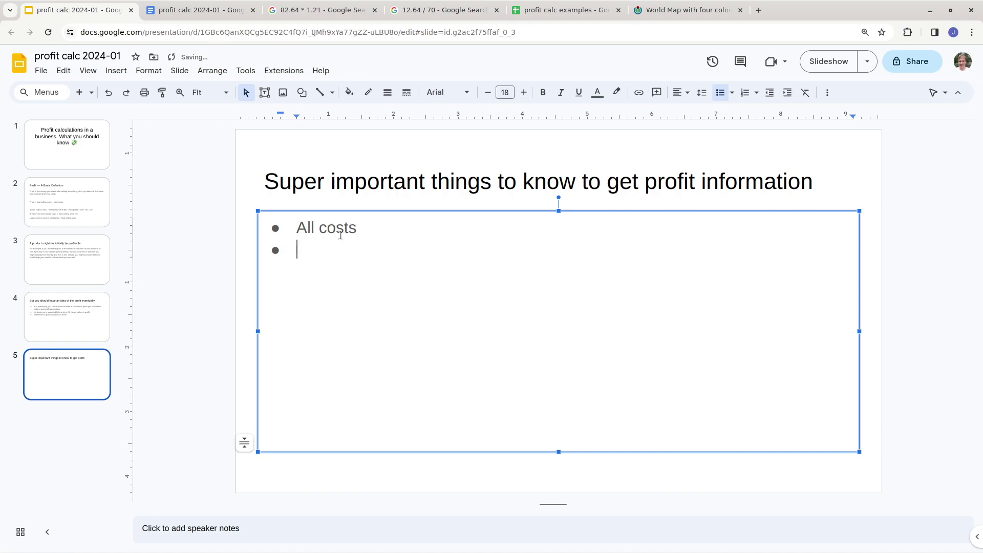
text(price you want to se)
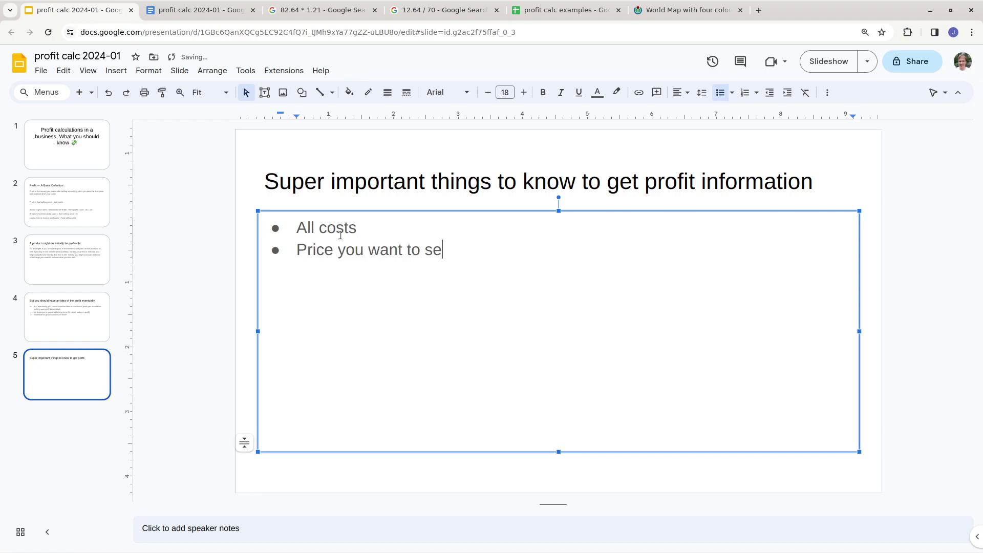
text(ll it ad)
key(BackSpace)
text(t)
key(Return)
- Add "Tax rate information" as the third bullet in the slide body
text(tax rate )
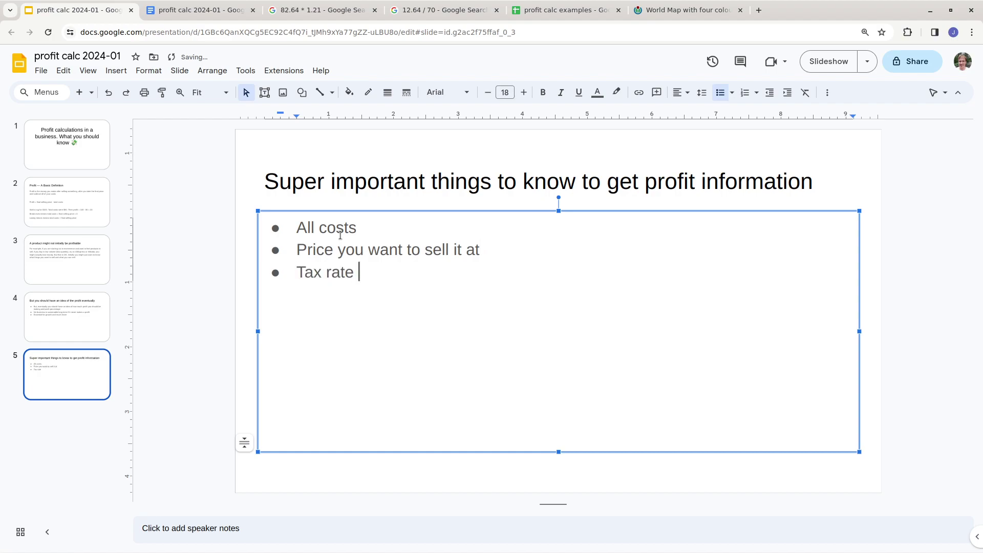
text(information)
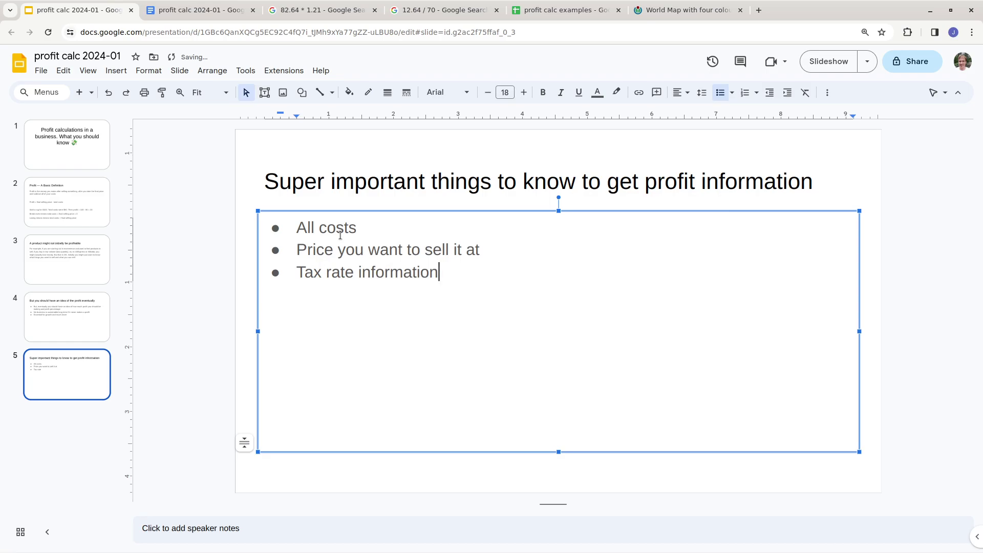
text(and)
key(BackSpace)
key(BackSpace)
key(BackSpace)
key(BackSpace)
- Add a fourth bullet beginning "Will tax be included in the price the customer sees initially or will"
key(Return)
text(Will tax be including)
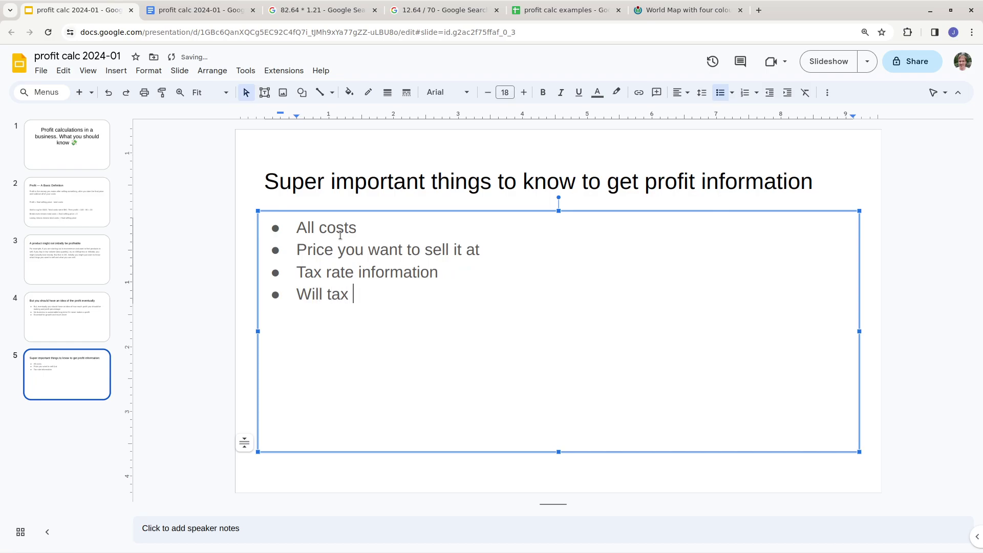
key(BackSpace)
key(BackSpace)
key(BackSpace)
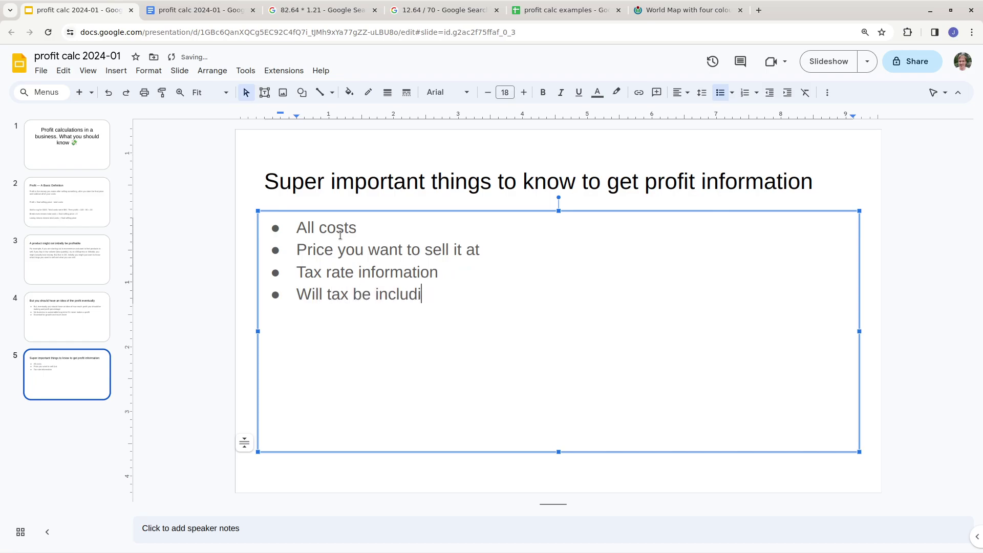
text(ed in the price the)
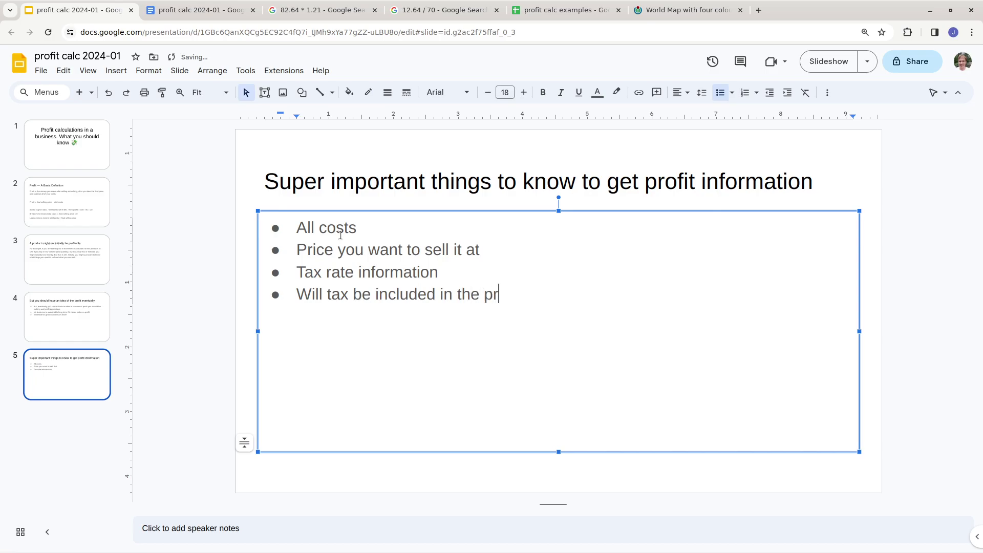
text(e the custome)
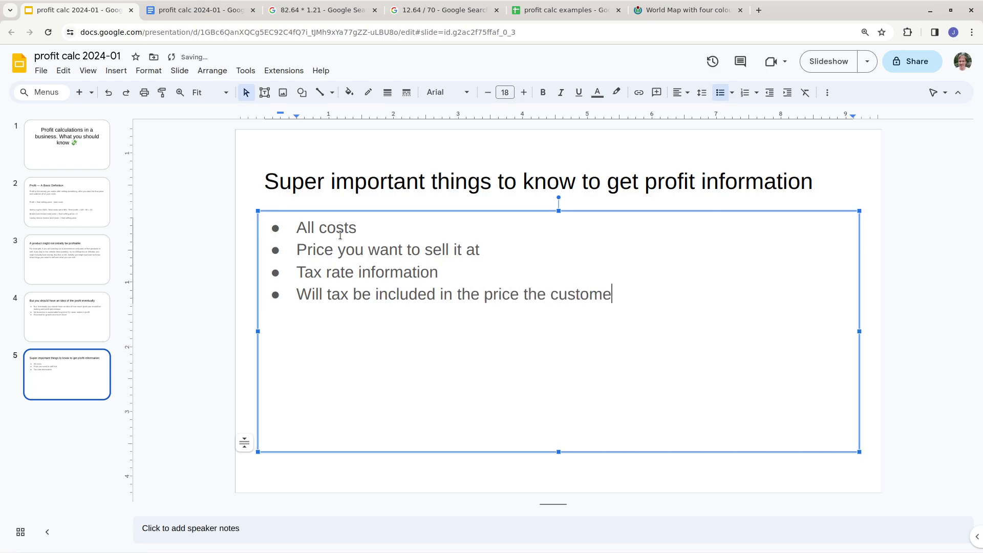
text(r sees initially or will )
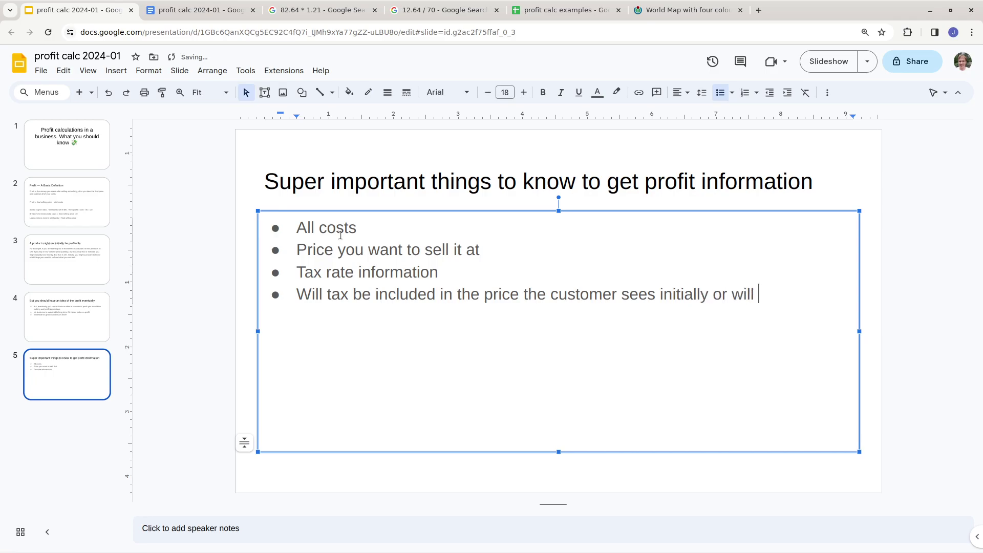
- Complete the fourth bullet's question with "the the customer pay tax in addition to the price they see?"
text(the the customer p)
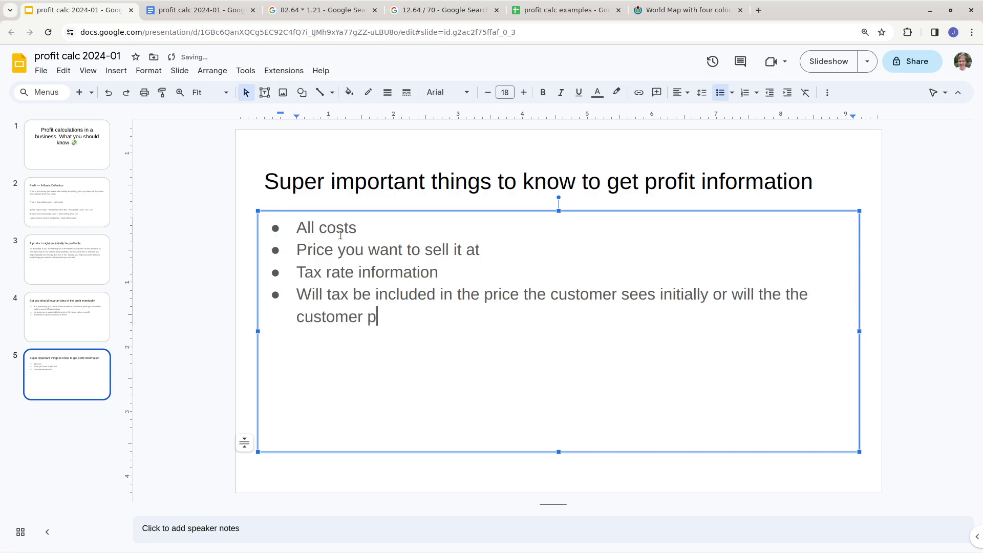
text(ay tax after thie)
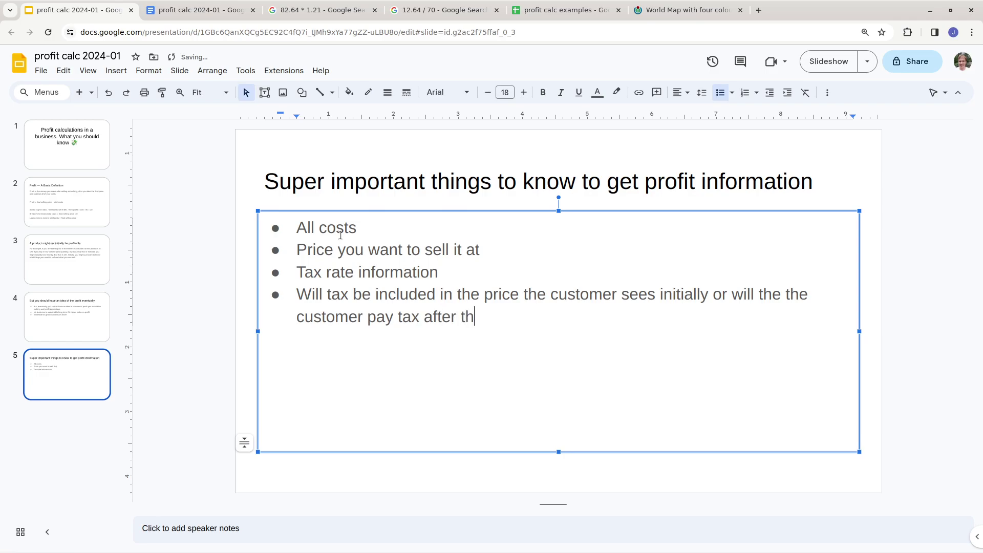
key(BackSpace)
key(BackSpace)
key(BackSpace)
key(BackSpace)
key(BackSpace)
key(BackSpace)
key(BackSpace)
key(BackSpace)
key(BackSpace)
key(BackSpace)
text(in additiona)
key(BackSpace)
text(to the price they see?)
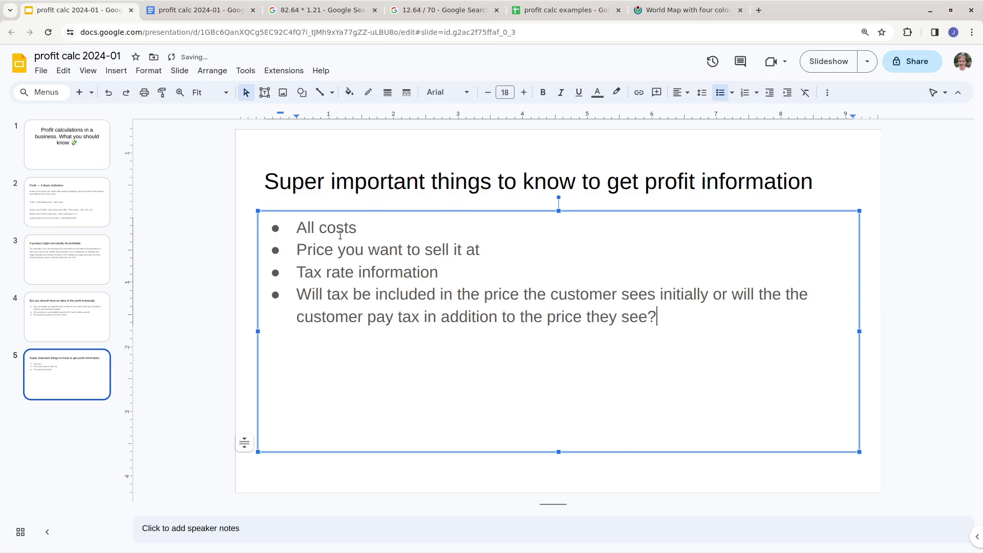
- Add a bullet reading "How do you determine all costs?" after the question about tax included in the price
click(344, 228)
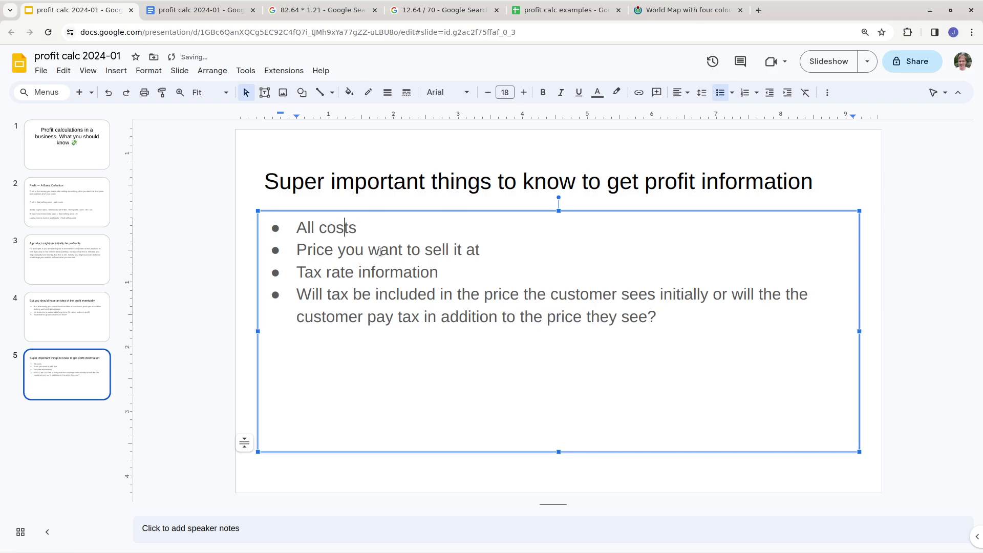
click(421, 266)
click(461, 269)
click(662, 297)
click(692, 307)
key(Return)
text(How do you d)
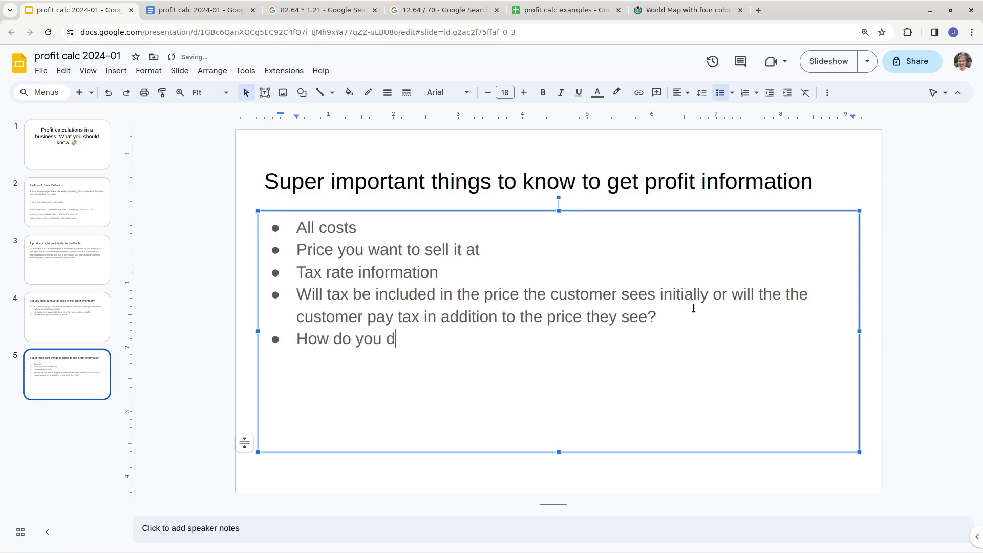
text(eterminal all)
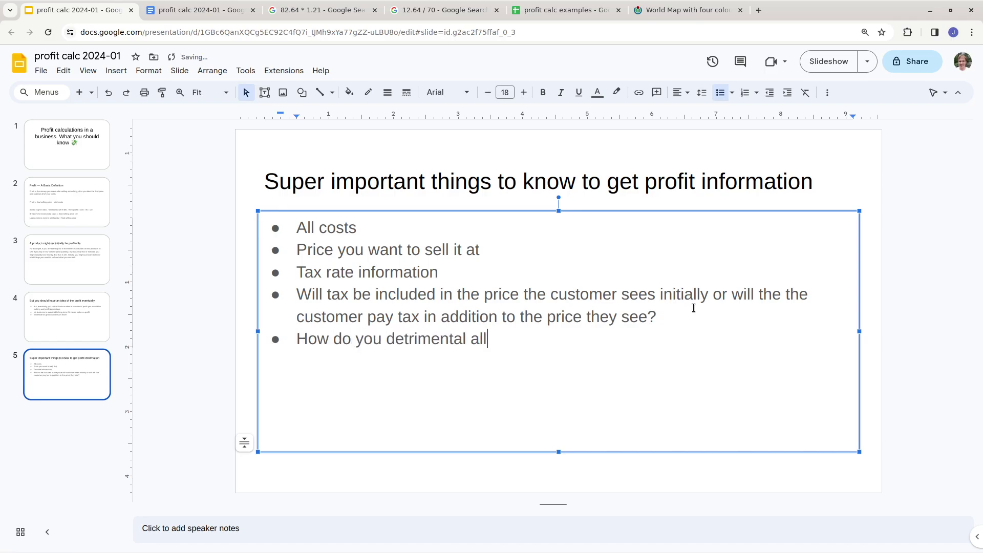
key(BackSpace)
key(BackSpace)
key(BackSpace)
key(BackSpace)
key(BackSpace)
key(BackSpace)
key(BackSpace)
key(BackSpace)
key(BackSpace)
key(BackSpace)
text(e)
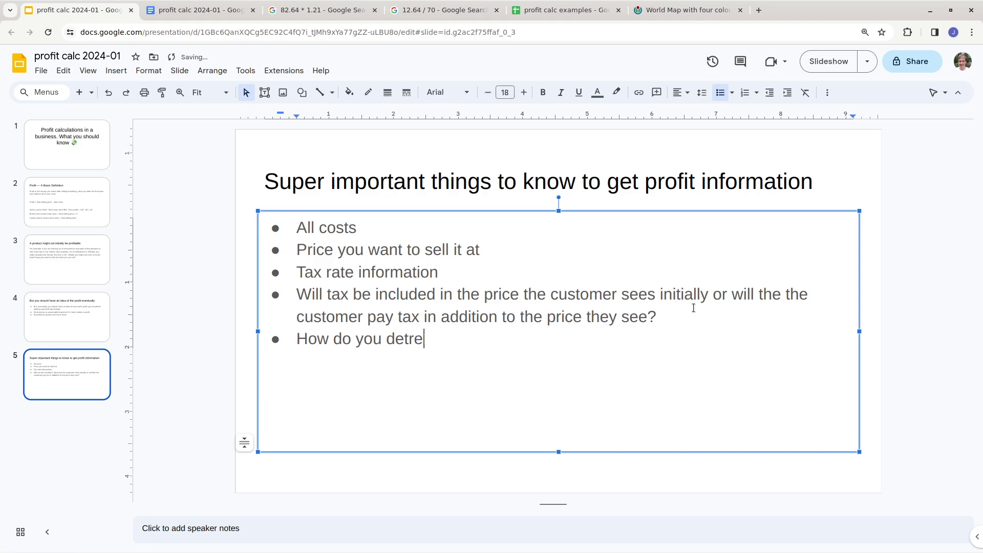
key(BackSpace)
key(BackSpace)
text(ermine all ocst)
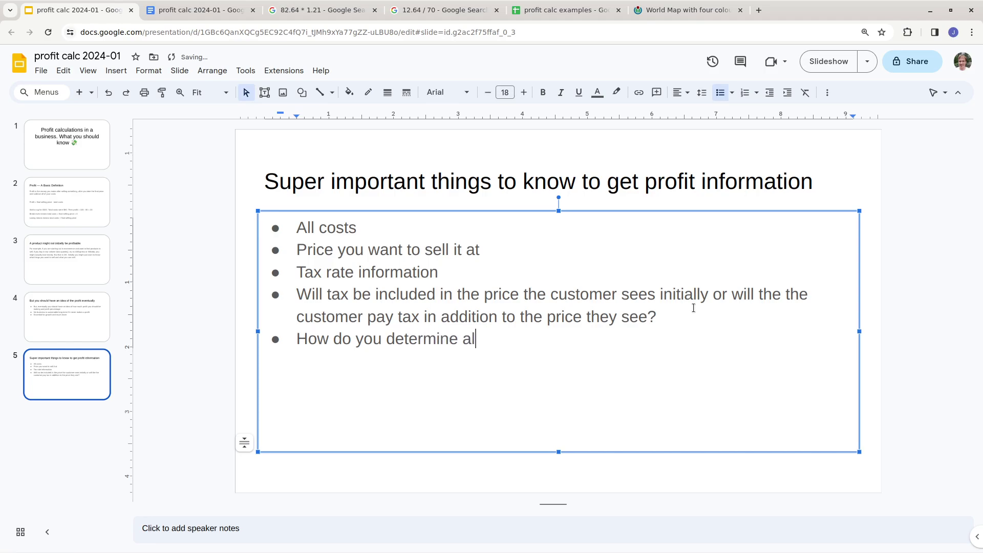
key(BackSpace)
key(BackSpace)
key(BackSpace)
key(BackSpace)
text(costs?)
- Add the example line "Eg. sourcing from alibaba" beneath the question about determining all costs
key(Return)
text(eg. )
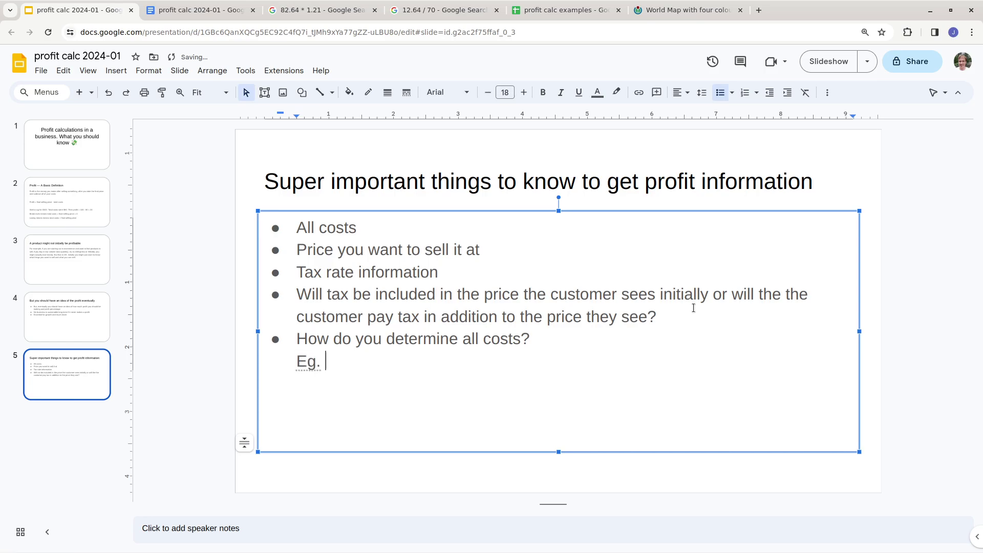
text(sourcing a)
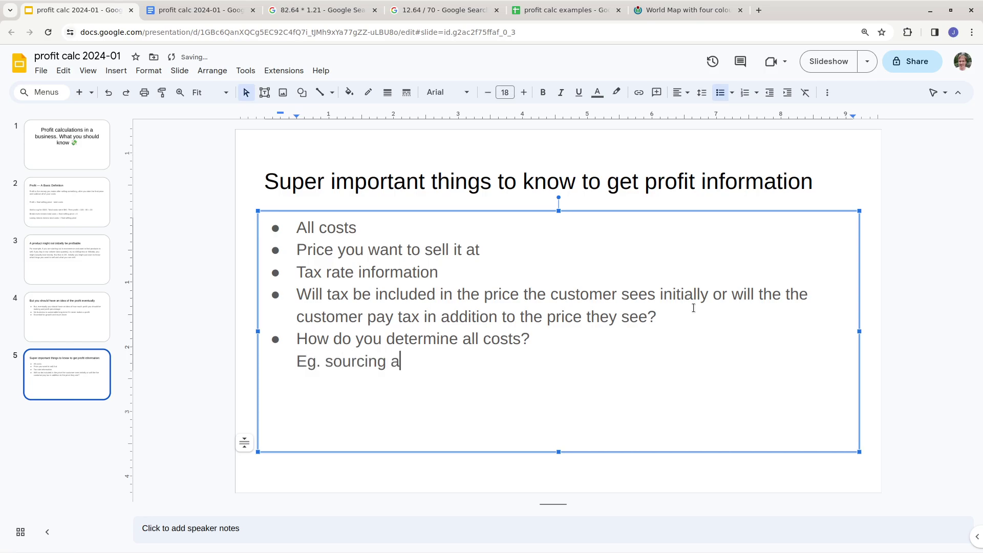
key(BackSpace)
text(from alibaba)
- Add the bullets "All prices from your support" and "Item" below the alibaba example
key(Return)
text(*)
key(BackSpace)
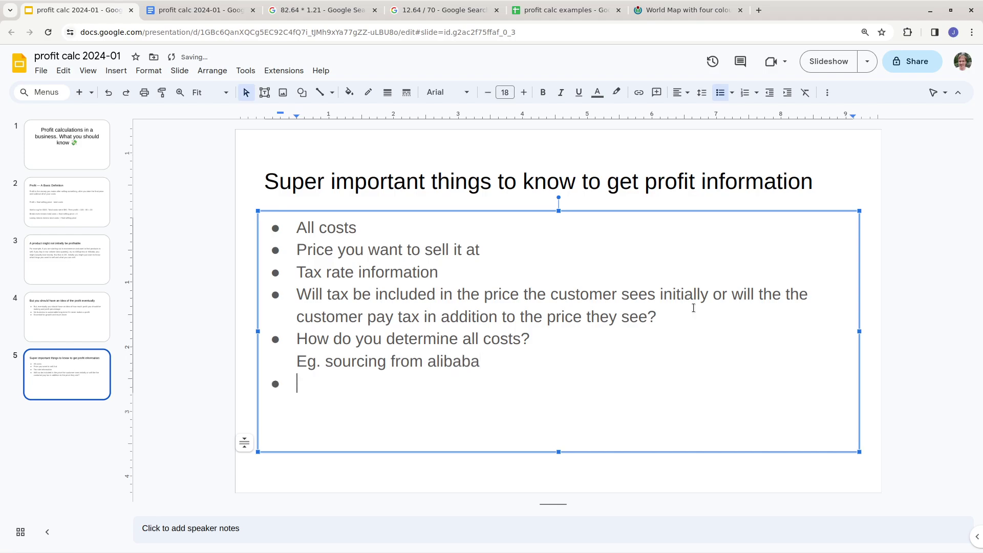
text(All prices from your suppoer)
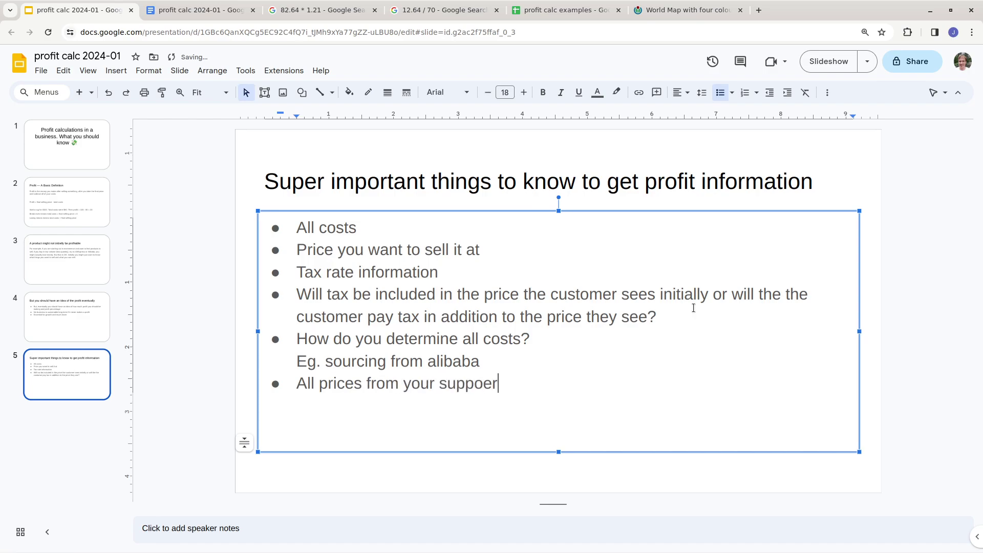
key(Return)
text(*)
key(BackSpace)
text(Item)
- Add a bullet reading "shipping (from china to another country" below the item bullet
key(Return)
text(shipp)
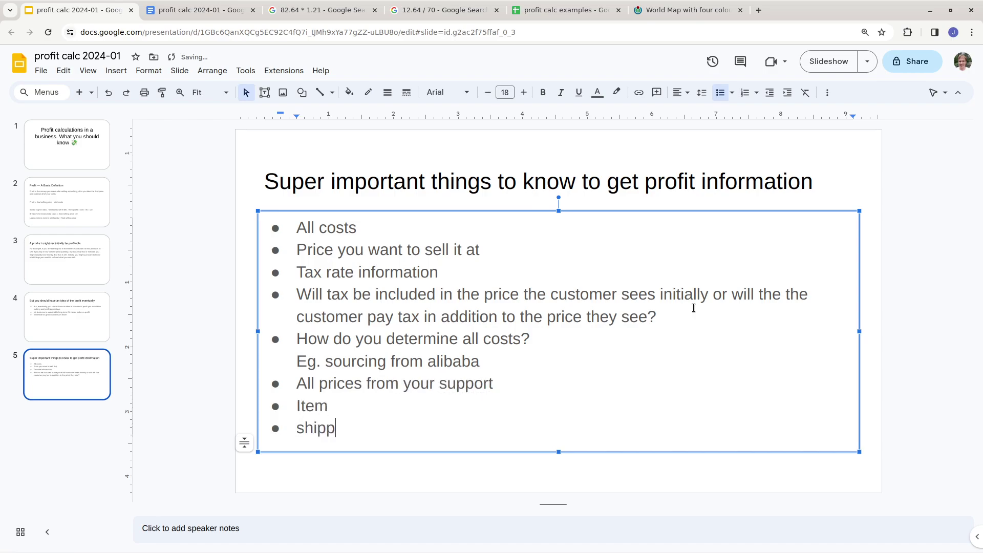
text(ing)
key(ctrl+z)
text(()
key(BackSpace)
key(BackSpace)
text((form chin)
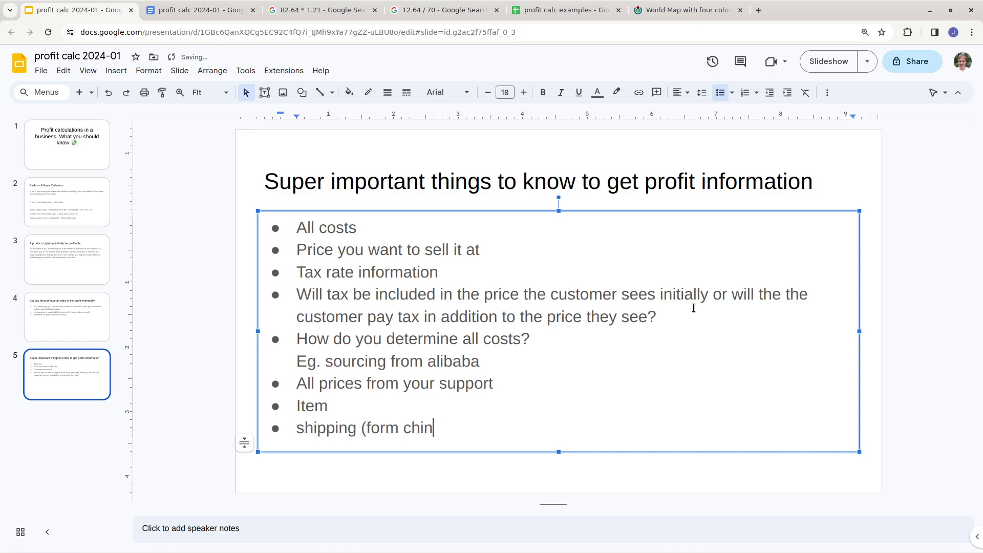
key(BackSpace)
key(BackSpace)
key(BackSpace)
key(BackSpace)
key(BackSpace)
key(BackSpace)
key(BackSpace)
text(rom chian )
text(to)
key(BackSpace)
key(BackSpace)
key(BackSpace)
key(BackSpace)
key(BackSpace)
text(na to another country)
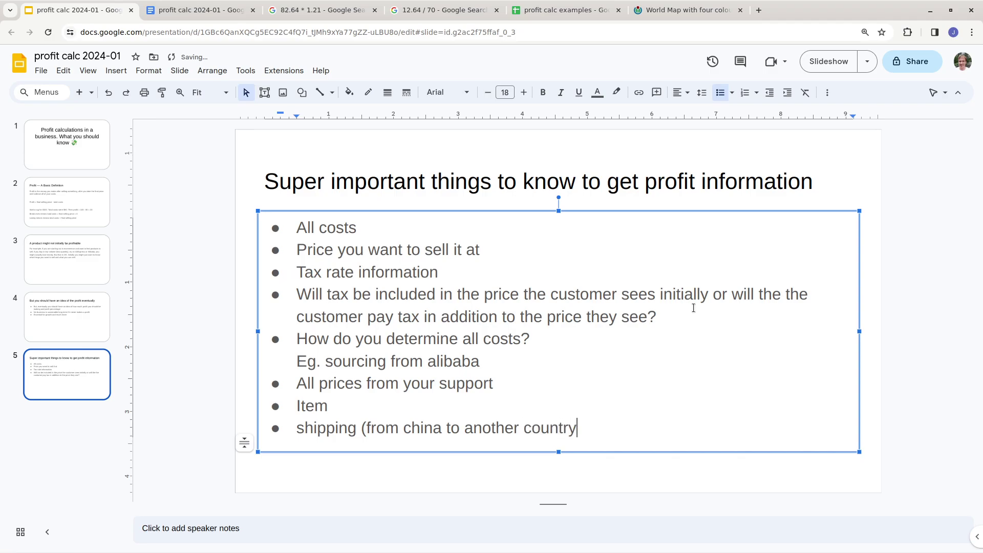
- Extend the item bullet to "Item costs" and close the parenthesis after "another country" in the shipping bullet
key(Up)
text(costs)
key(Up)
key(Down)
key(Down)
key(Right)
key(Right)
key(Right)
key(Right)
key(Right)
key(Right)
key(Right)
key(Right)
key(Right)
key(Right)
key(Right)
key(Right)
key(Right)
key(Right)
key(Right)
key(Right)
key(Right)
key(Right)
key(Right)
key(Right)
key(Right)
key(Right)
key(Right)
key(Right)
key(Right)
key(Right)
key(Right)
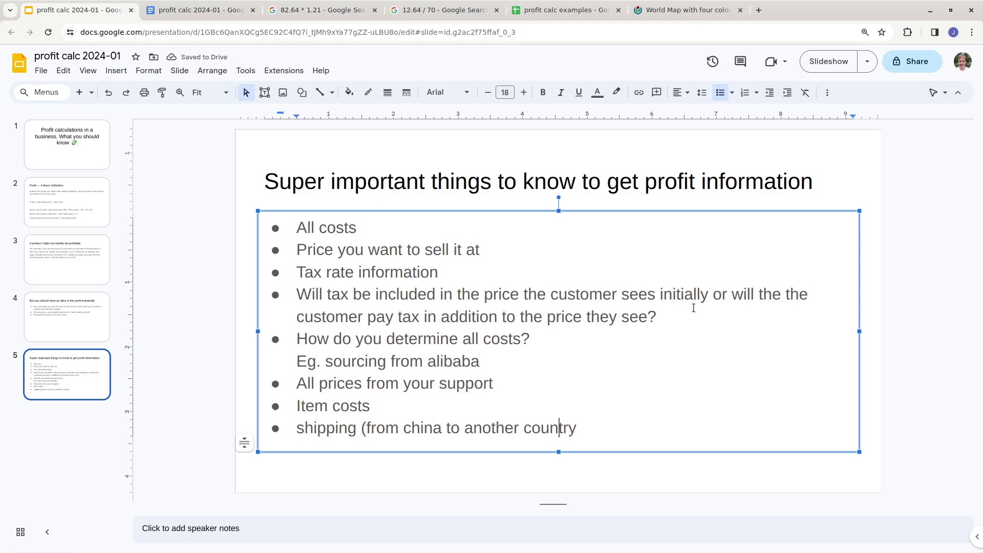
text())
- Add a "Taxes" bullet below the shipping bullet
key(shift+Return)
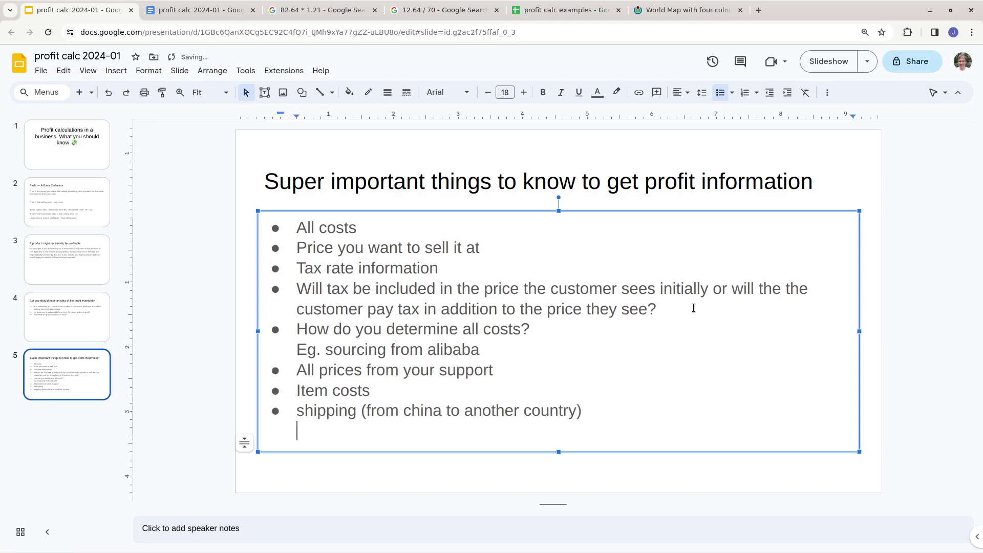
text(tax)
key(BackSpace)
key(BackSpace)
key(BackSpace)
text(*)
key(BackSpace)
key(BackSpace)
key(Return)
text(tax)
key(shift+Return)
key(ctrl+z)
key(BackSpace)
text(es)
- Add a final bullet reading "Ask your supplier for this info"
key(Return)
text(Ask your )
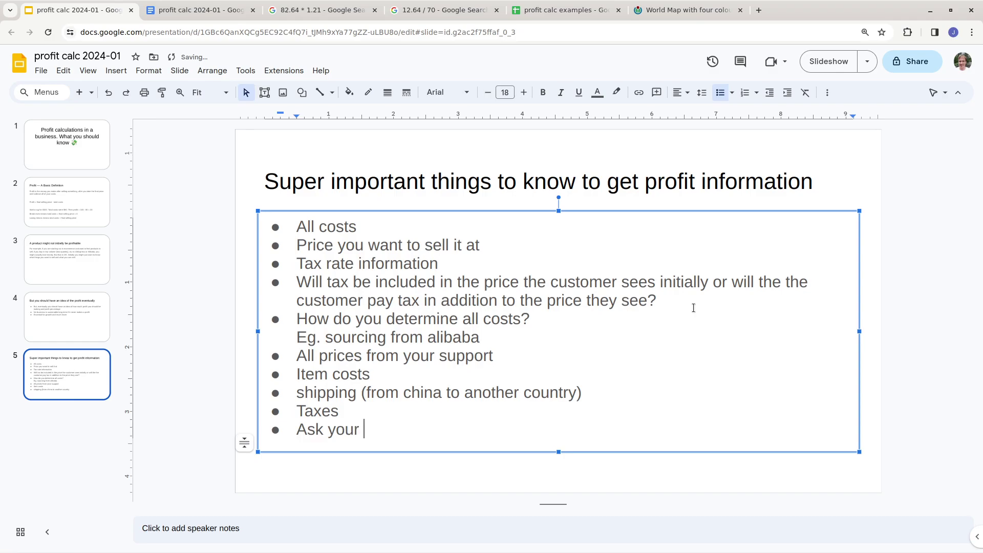
text(supplier for this info)
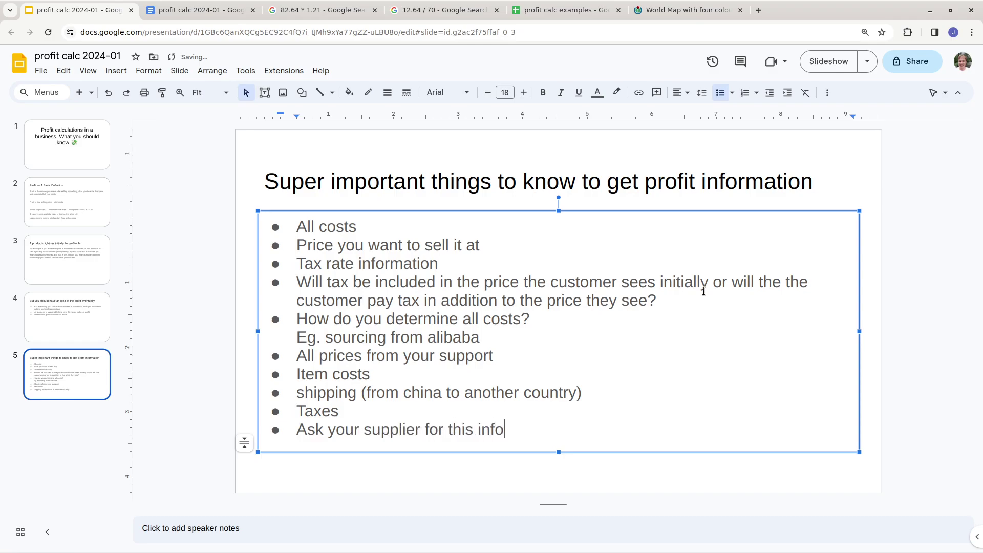
- Insert a blank line and the heading "COSTS" above the bullet "How do you determine all costs?"
right_click(704, 291)
click(669, 301)
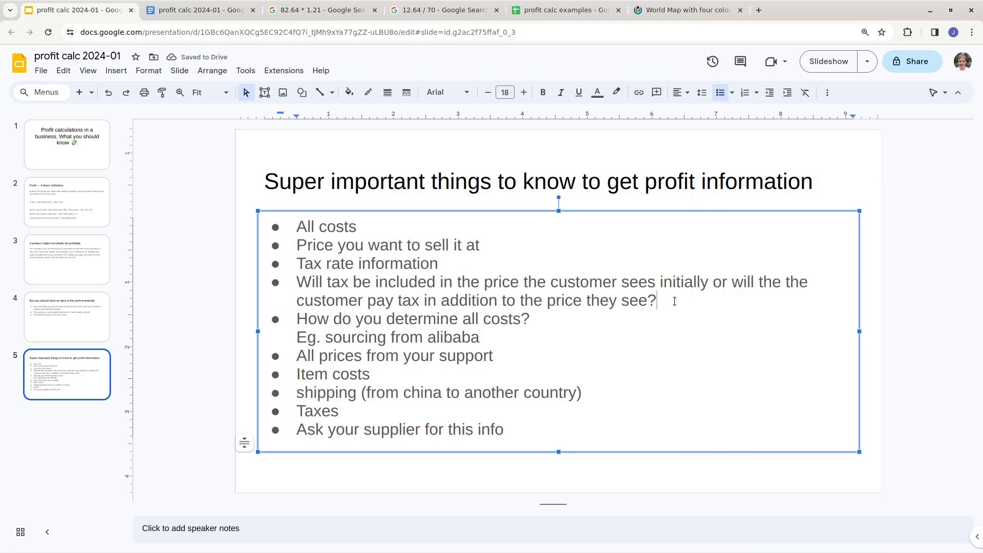
key(Return)
key(Return)
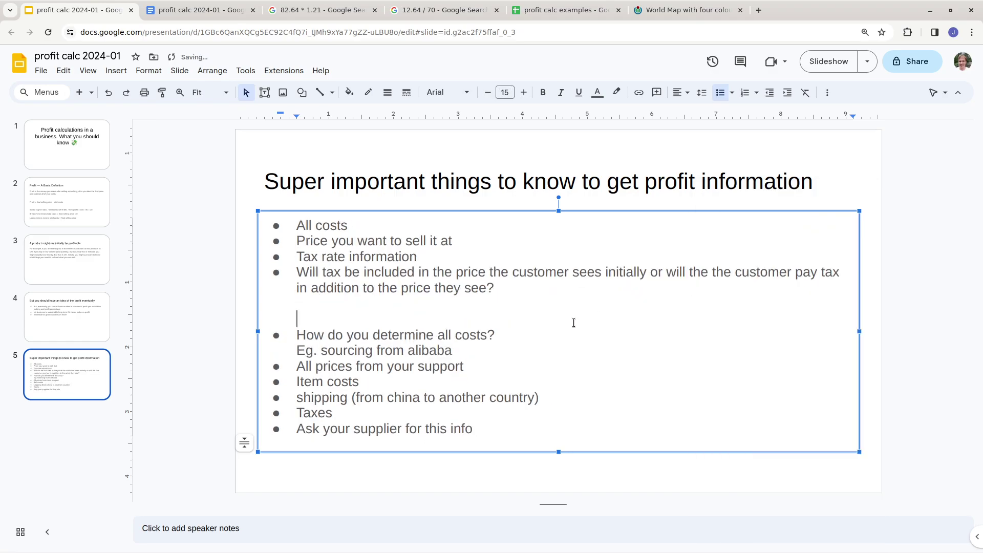
text(COSTS)
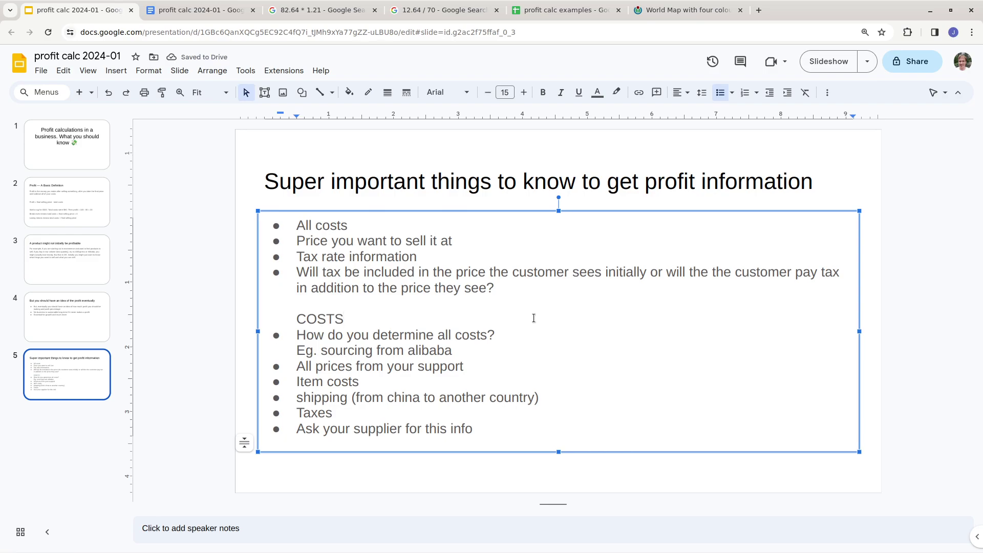
- Switch to the profit calc examples spreadsheet and examine Japan's row from the country name through the price before VAT formula
click(534, 4)
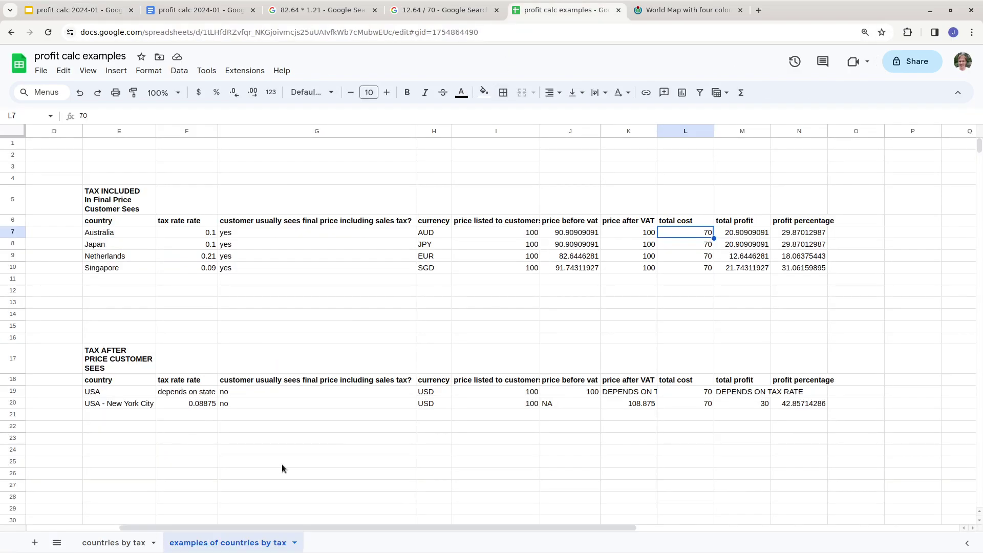
click(143, 231)
click(149, 245)
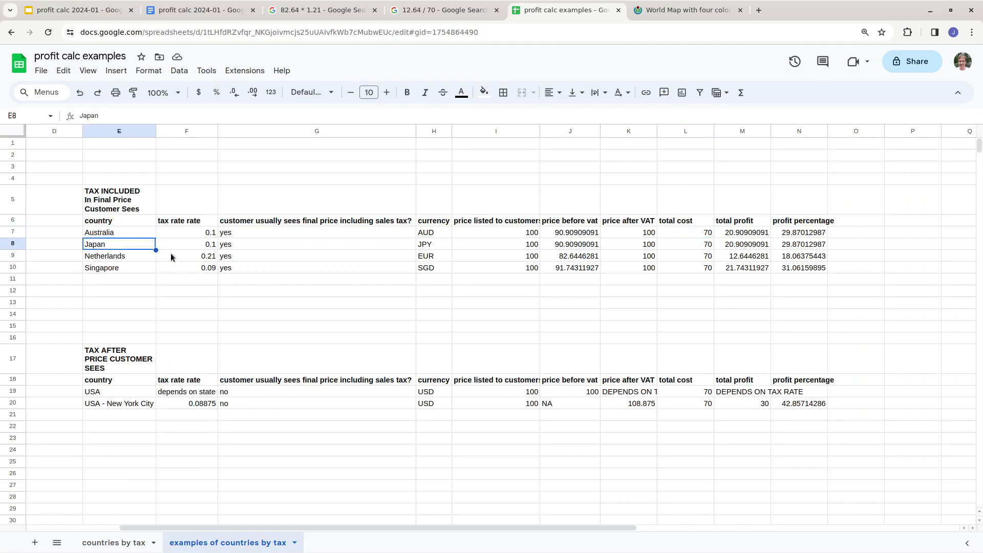
key(Right)
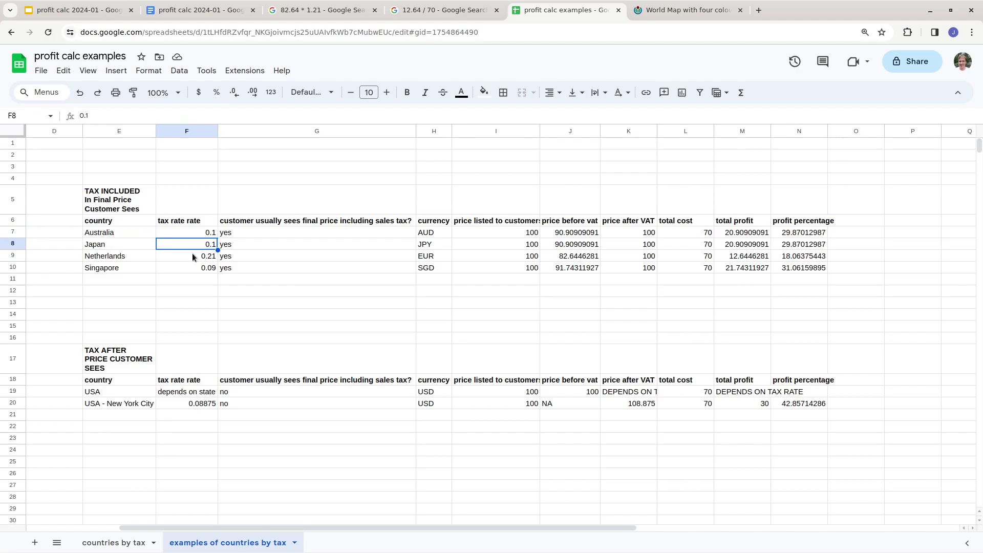
key(Right)
key(Right)
key(Right)
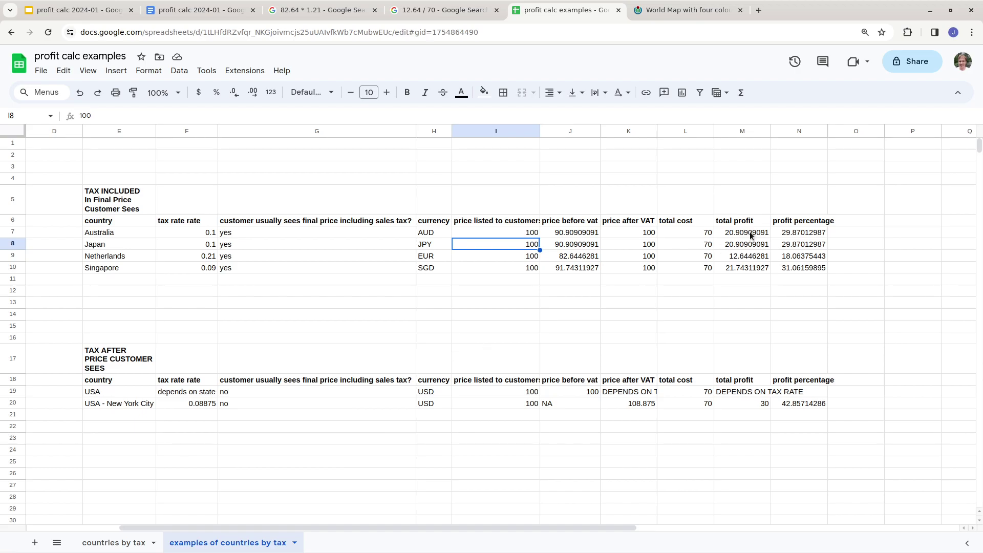
key(Right)
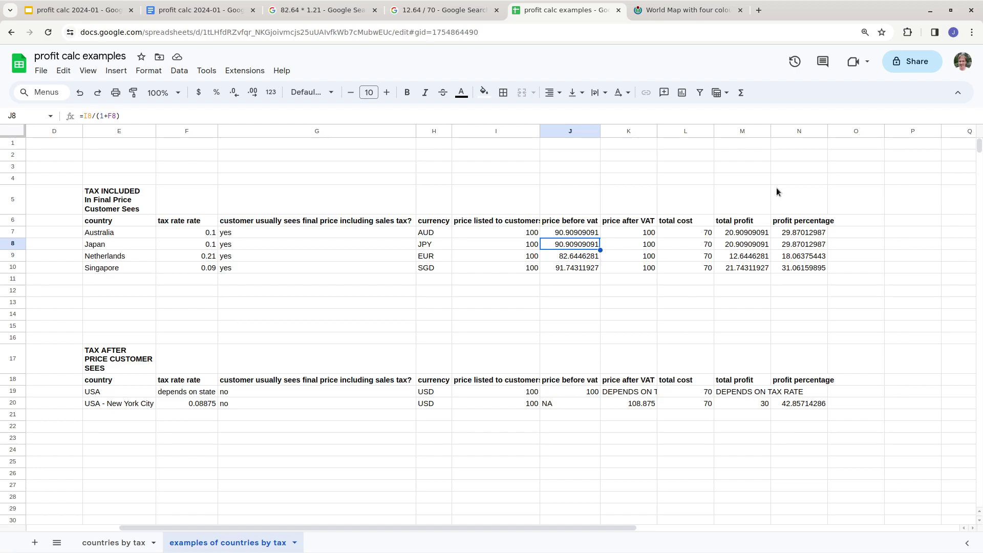
key(Right)
key(Left)
- Switch to the profit calc document and review the Netherlands price-before-VAT calculation under "The price before VAT."
click(211, 4)
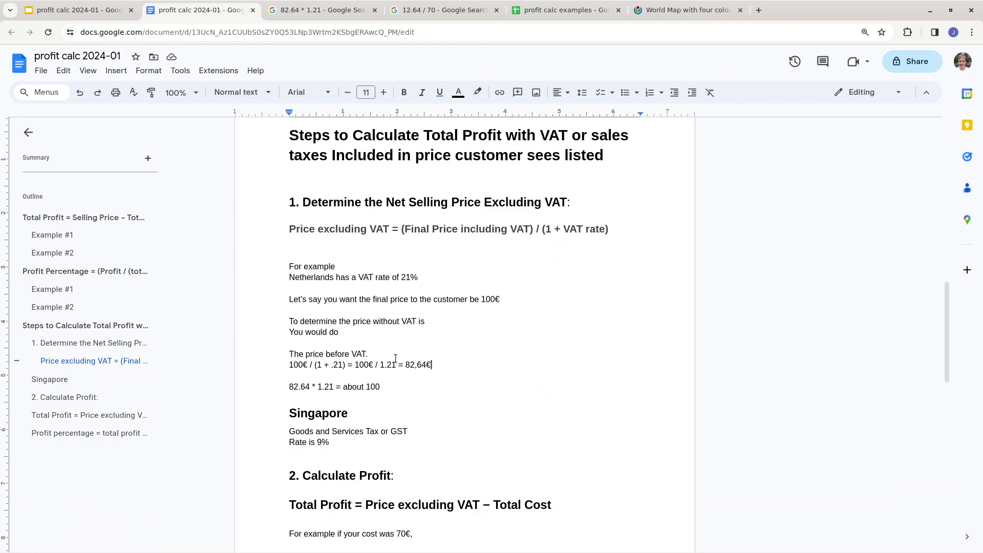
drag(282, 367, 315, 370)
click(326, 369)
- Return to the examples spreadsheet and compare the countries' prices before VAT, Australia's price after VAT and the profit percentage formulas
click(515, 13)
drag(581, 269, 574, 233)
click(615, 236)
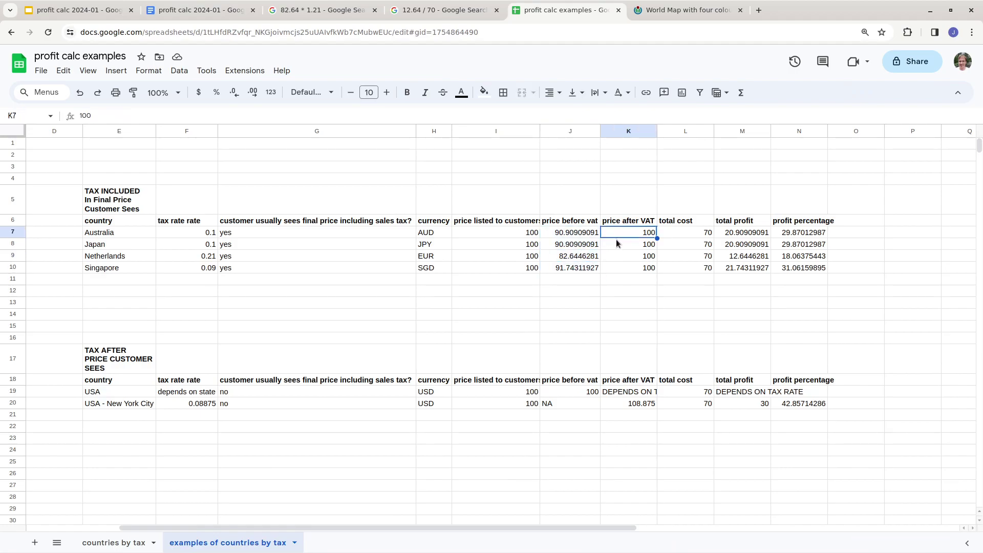
key(Right)
key(Right)
key(Right)
key(Down)
key(Down)
key(Up)
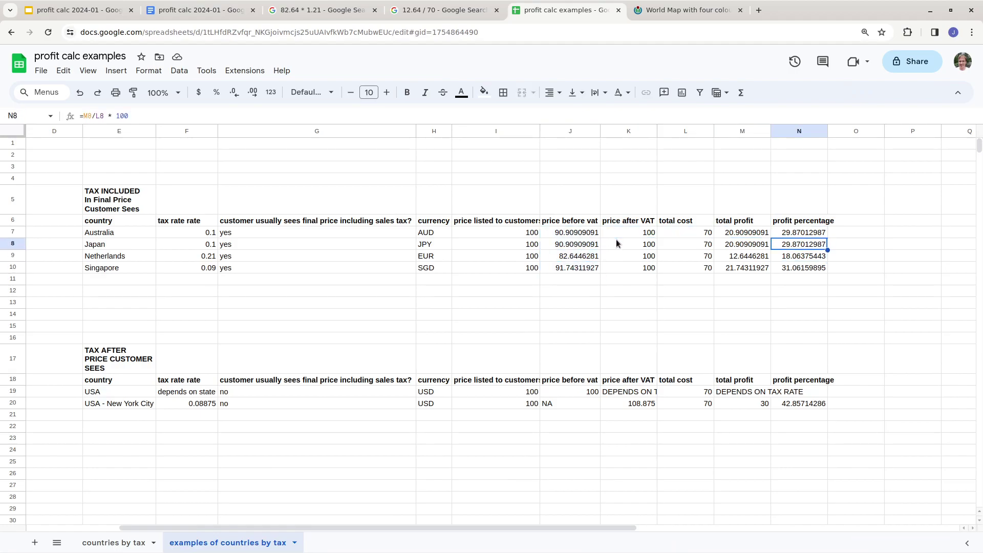
- Examine Australia's total cost, total profit formula and price before VAT formula
key(Up)
key(Left)
key(Left)
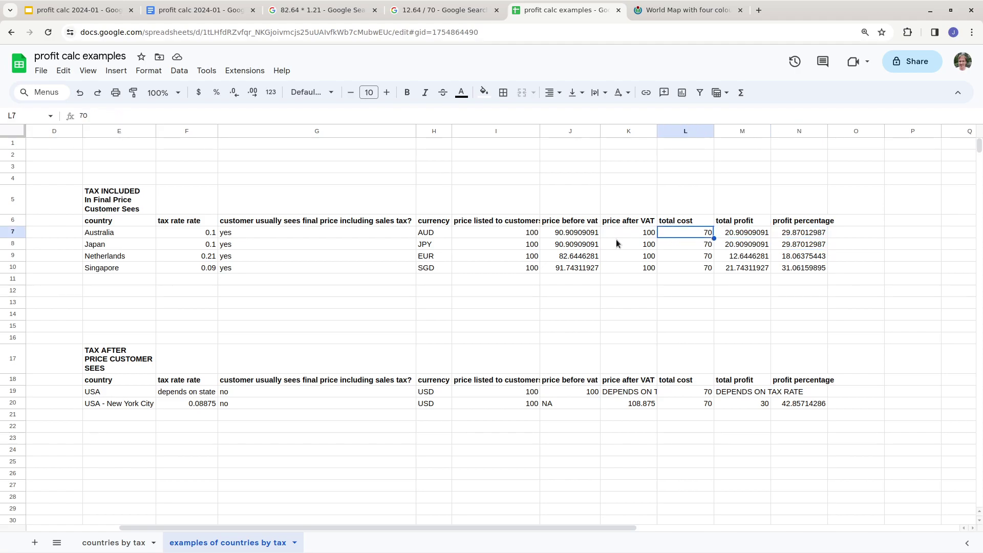
key(Right)
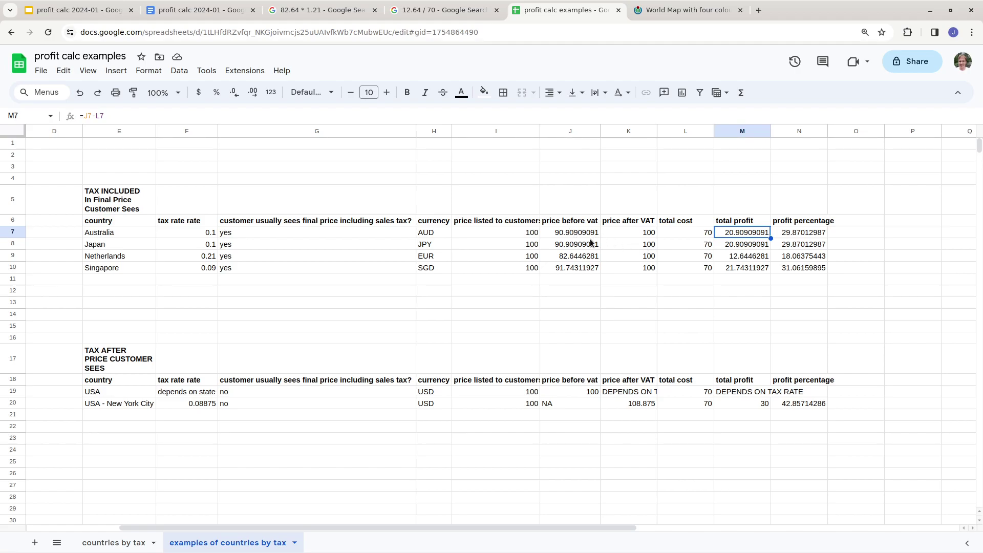
click(592, 243)
key(Up)
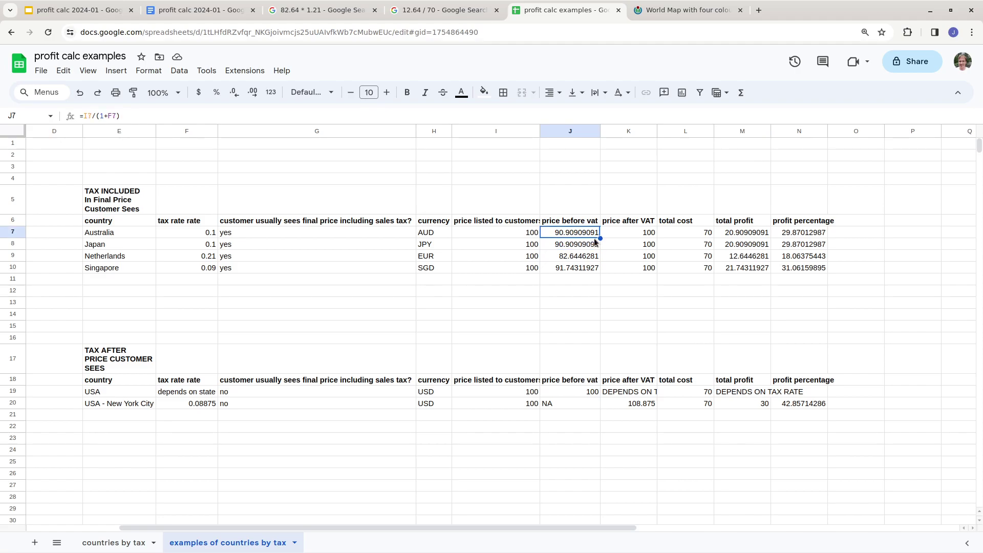
- Move the profit calc document's browser tab beside the world map's and highlight "Price excluding VAT" in its Total Profit formula
drag(261, 9, 548, 10)
scroll(461, 261, down, 7)
scroll(424, 217, up, 1)
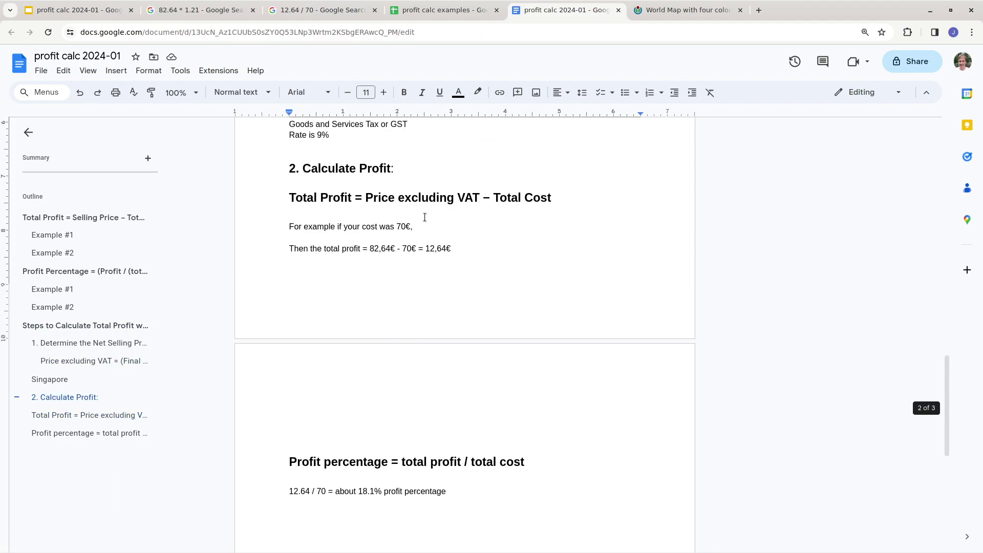
drag(362, 198, 480, 201)
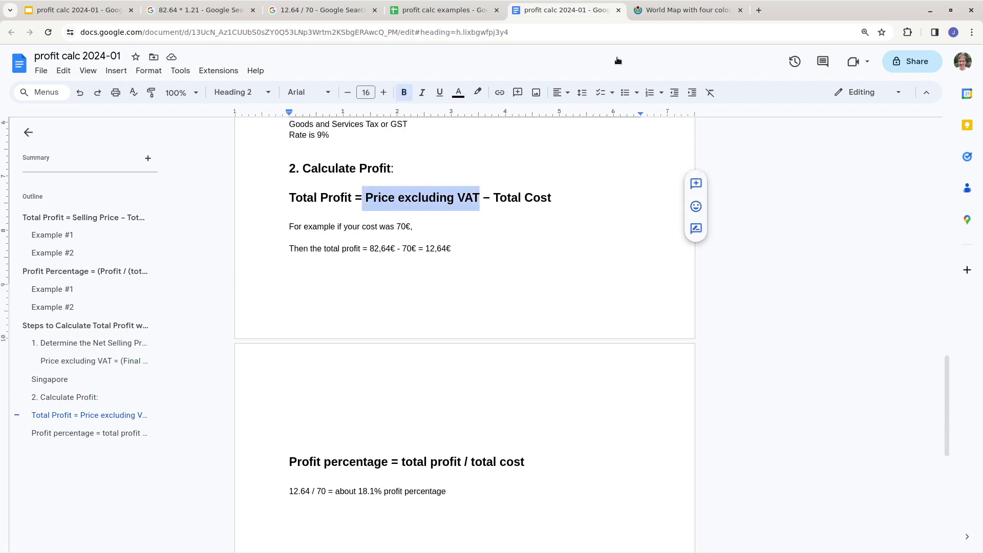
- View the world map with four colours, and return to the country examples spreadsheet
click(483, 9)
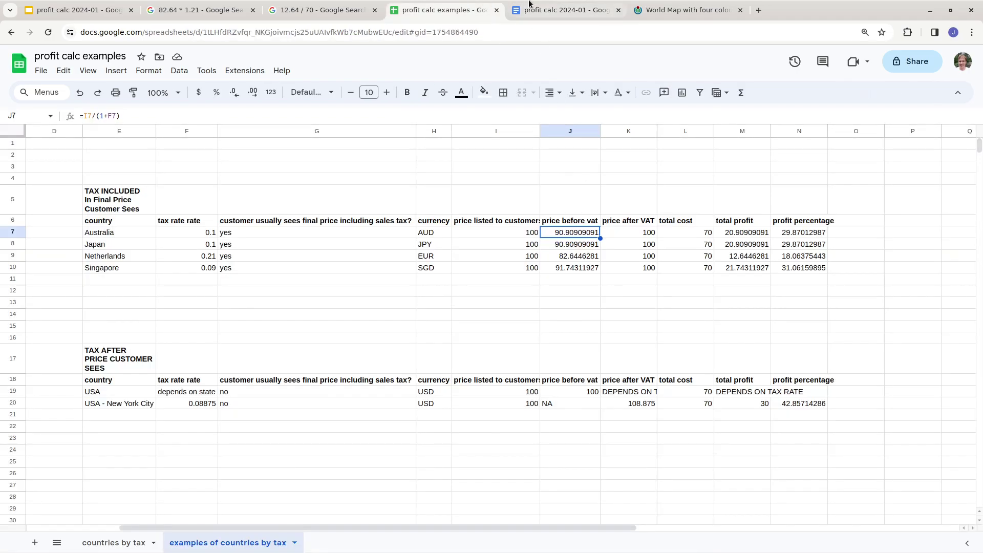
click(686, 11)
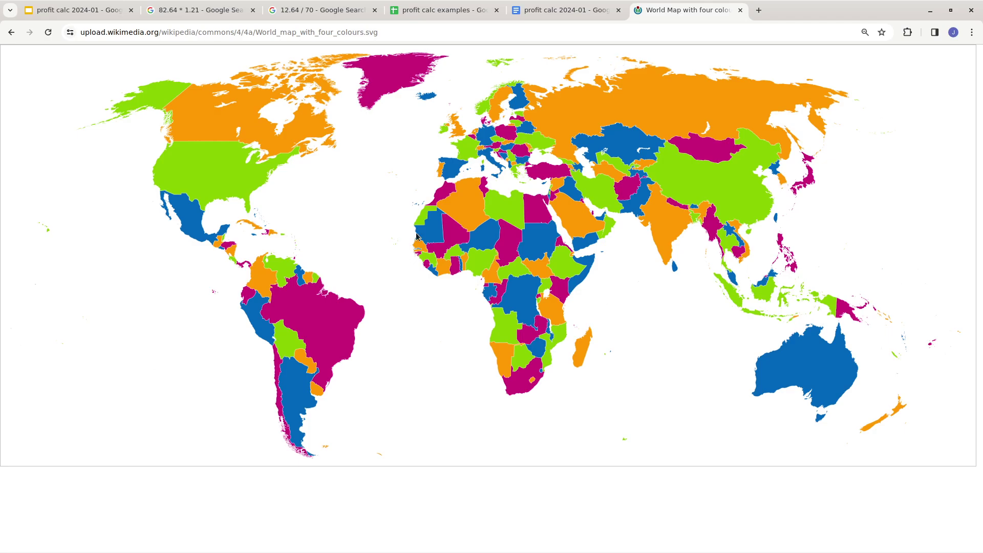
click(442, 6)
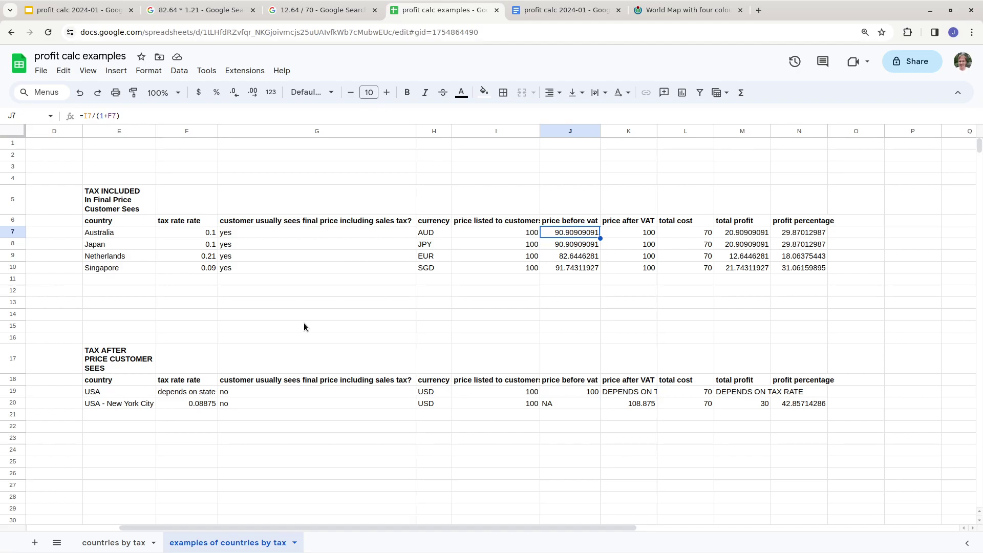
click(281, 292)
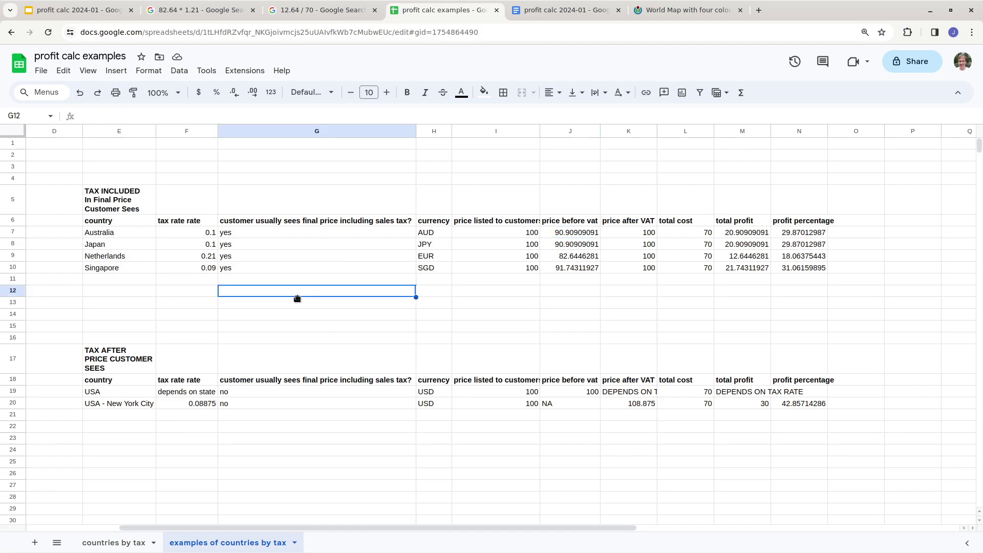
- Examine the tax rates of Japan and the Netherlands and follow the Netherlands row to its price before VAT
key(Left)
key(Up)
key(Up)
key(Up)
key(Up)
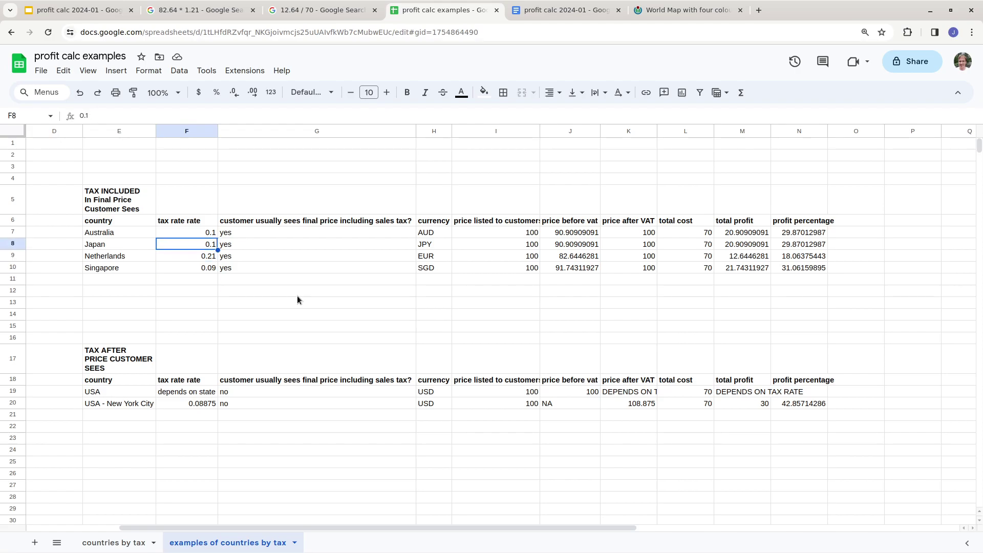
key(Left)
key(Right)
key(Down)
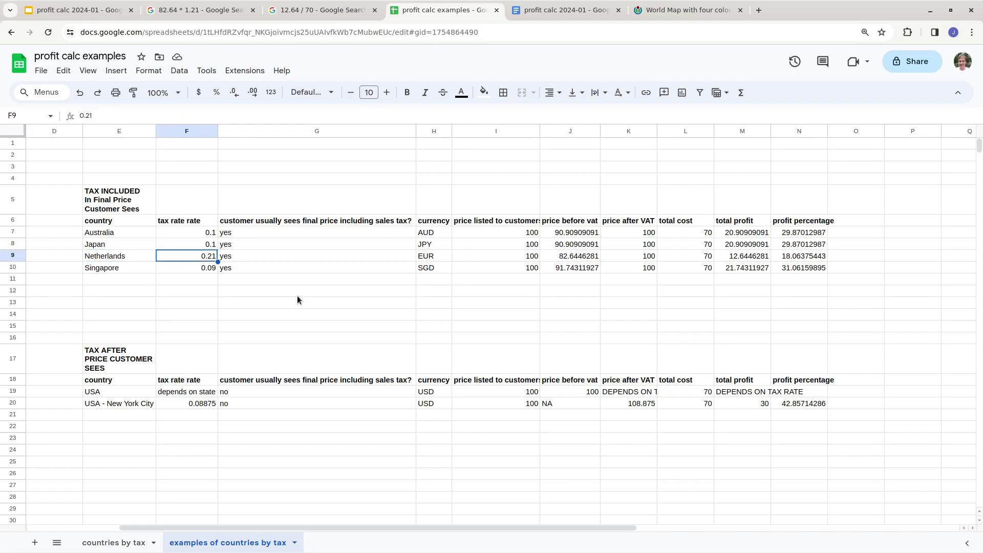
key(Right)
key(Right)
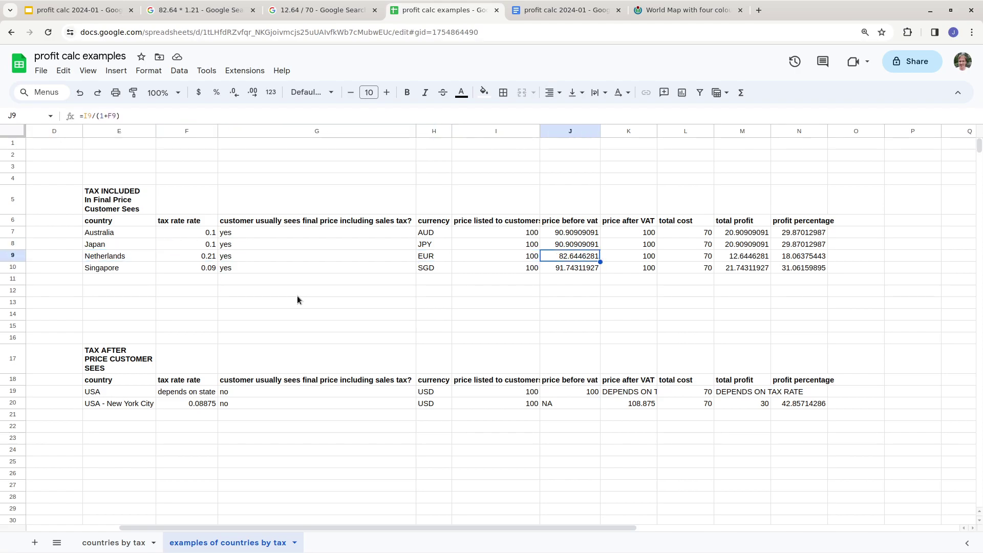
- Examine the Netherlands row's total profit and profit percentage, and compare them with its total cost
key(Left)
key(Right)
key(Right)
key(Right)
key(Right)
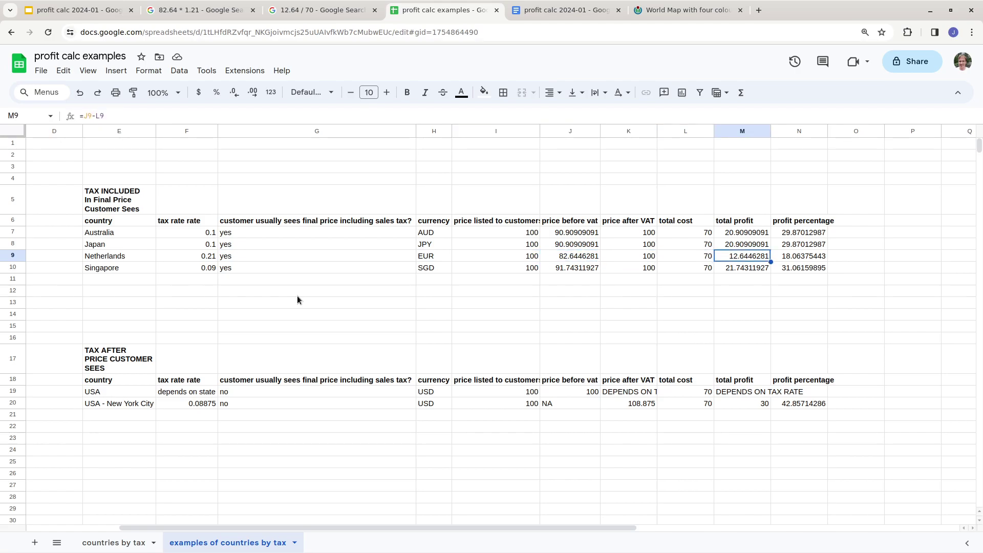
key(Right)
key(Left)
key(Left)
key(Right)
key(Left)
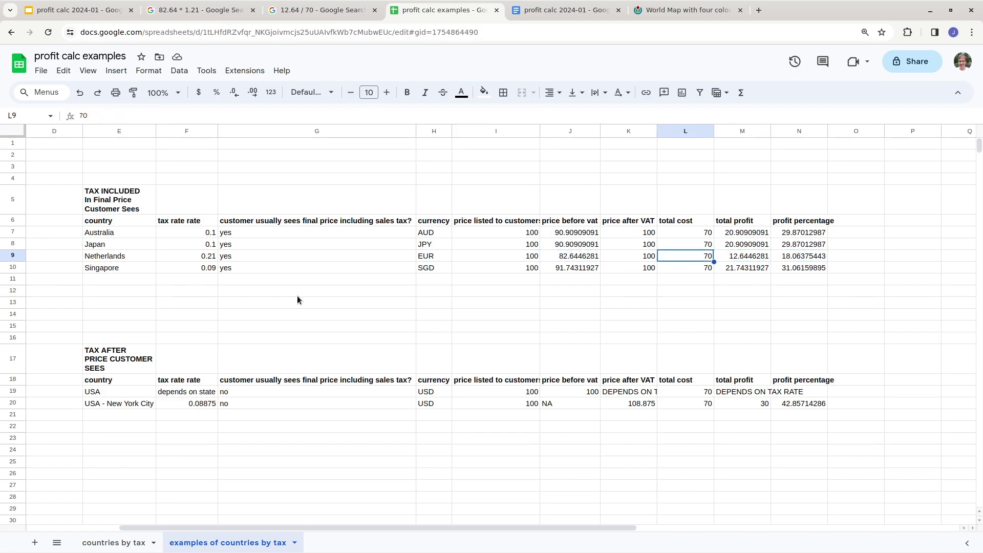
- Trace the Netherlands row back to the price listed to the customer and inspect its price before VAT formula
key(Left)
key(Right)
key(Right)
key(Left)
key(Left)
key(Left)
key(Left)
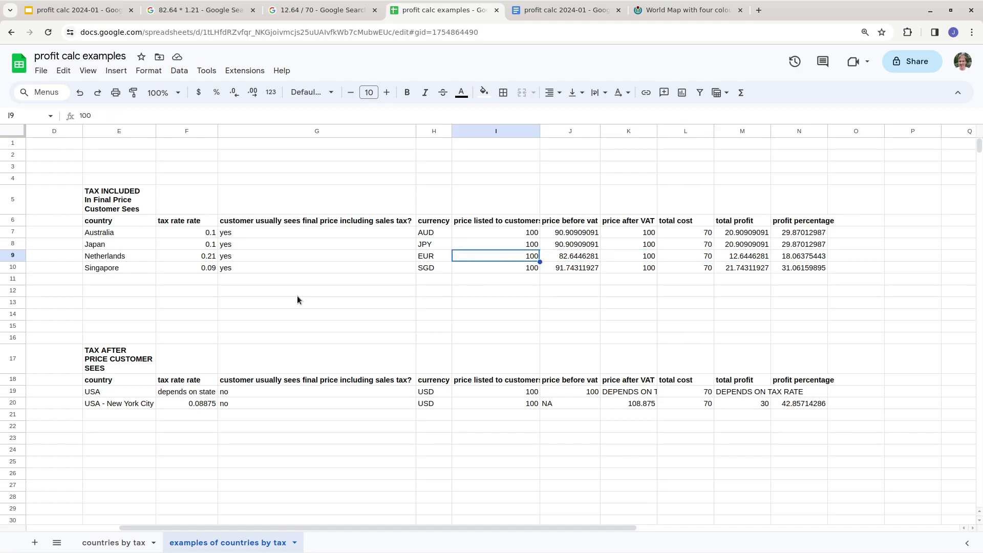
key(Right)
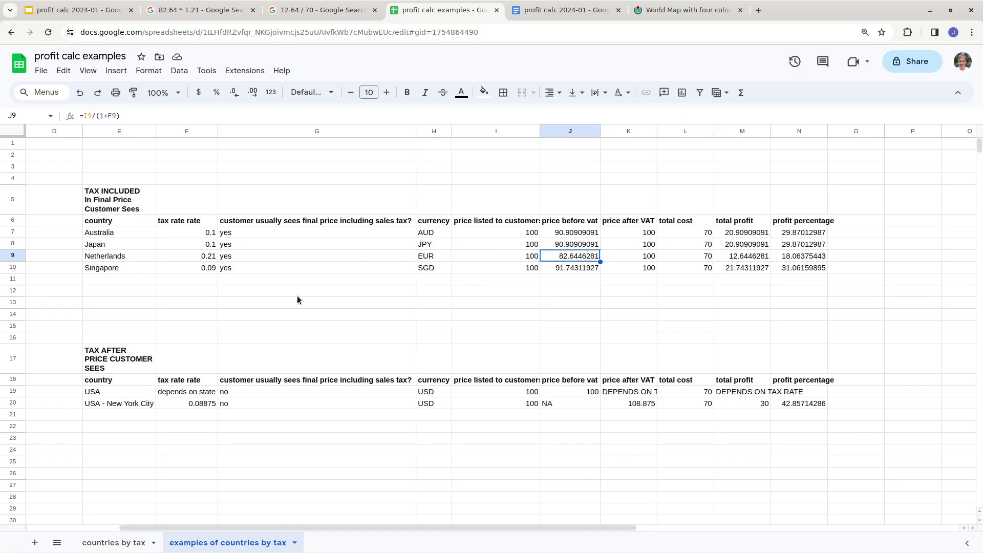
- Inspect the Netherlands total profit formula and the total cost and price before VAT it uses
key(Right)
key(Left)
key(Right)
key(Right)
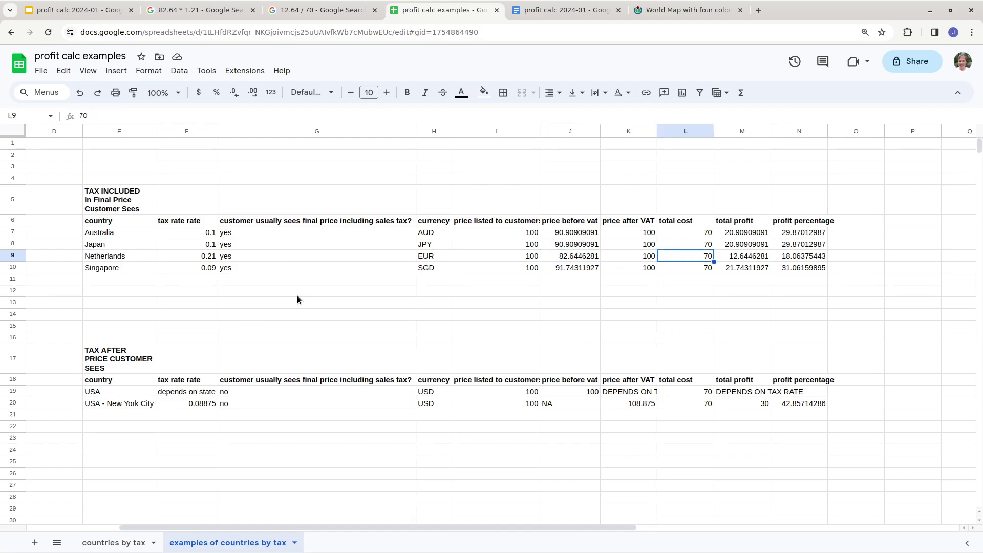
key(Right)
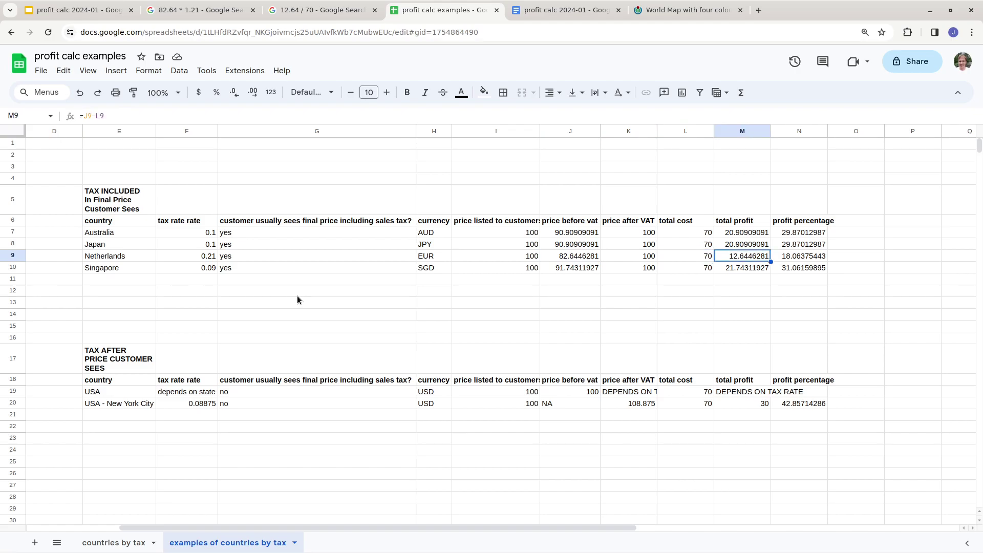
key(Left)
key(Left)
key(Left)
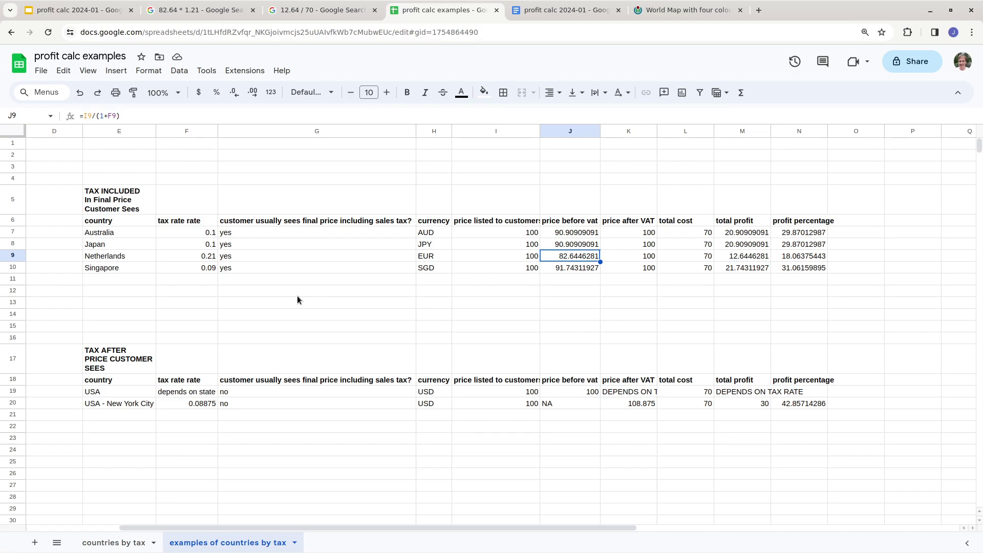
- Compare the Netherlands price before VAT with its total cost, and inspect the profit percentage formula
key(Right)
key(Right)
key(Left)
key(Left)
key(Right)
key(Right)
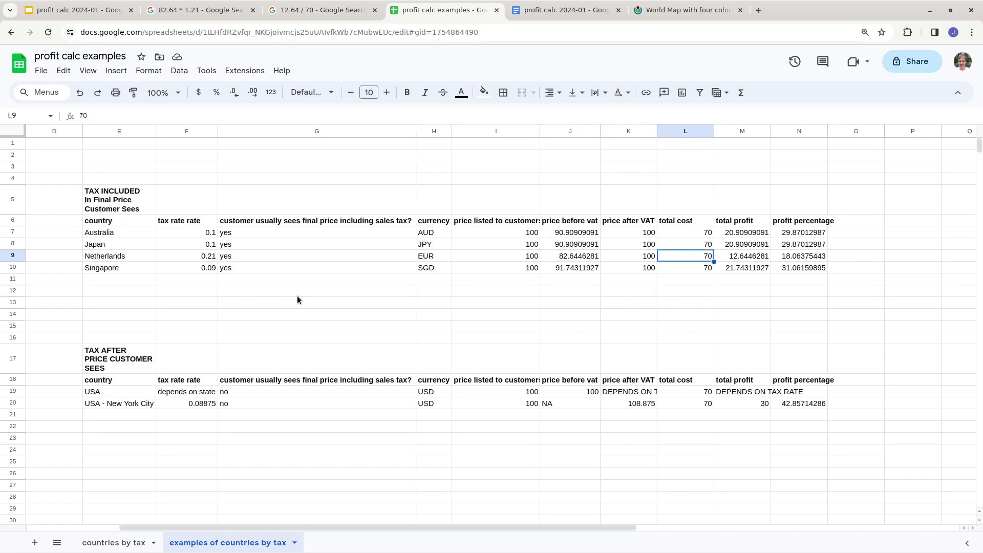
key(Right)
key(Right)
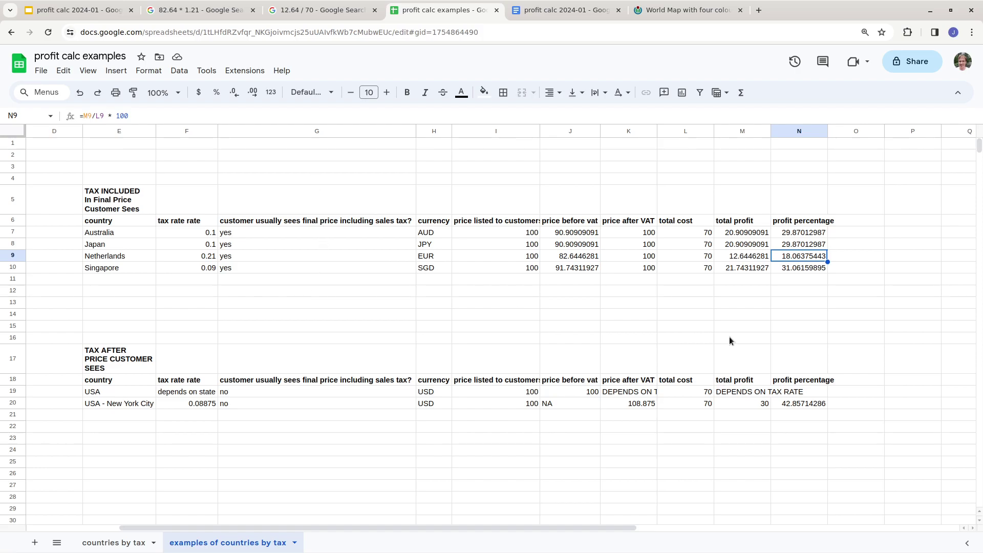
- Check the Netherlands total profit and total cost cells used by its profit percentage formula
click(748, 256)
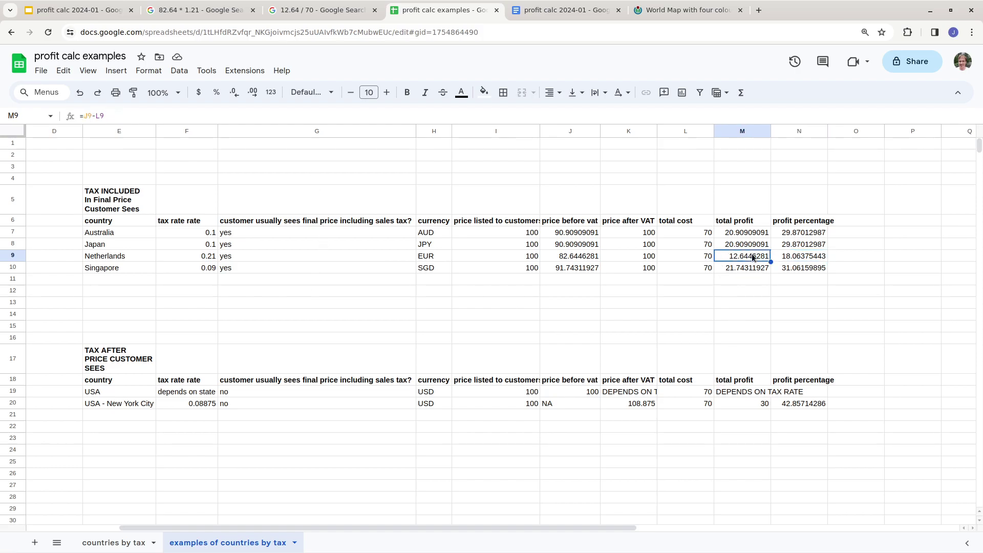
click(695, 258)
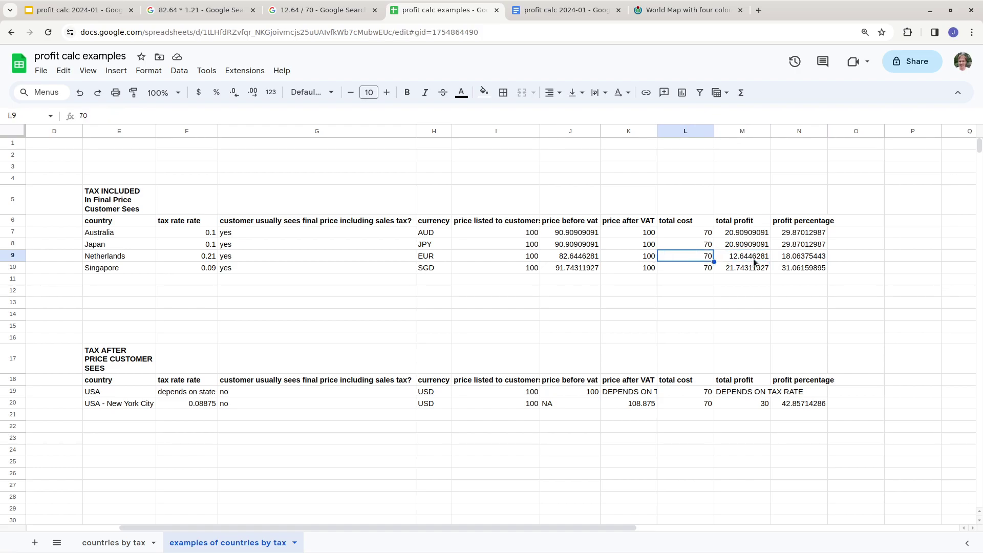
click(809, 260)
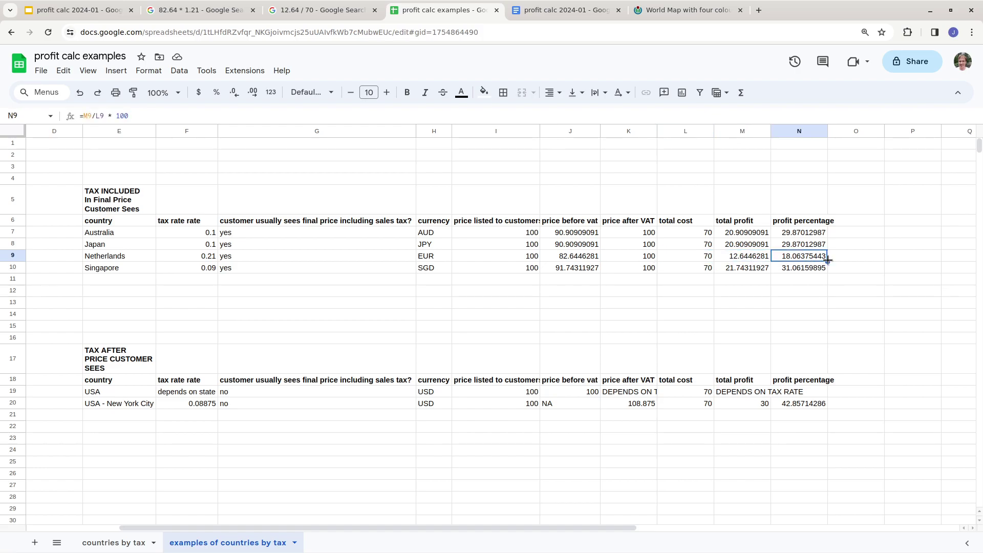
- Examine Singapore's row from the tax rate through the listed price to the price before VAT formula
click(212, 270)
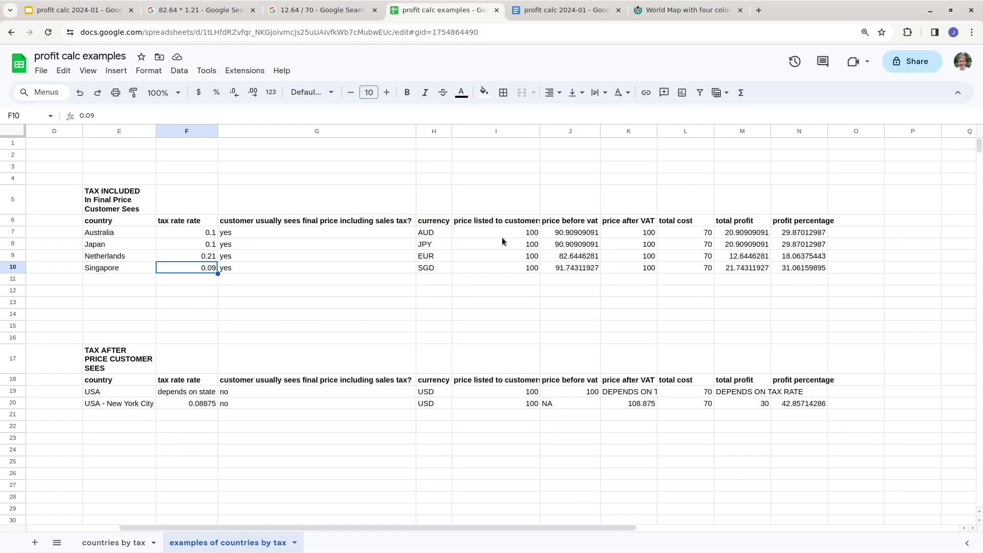
key(Right)
key(Right)
key(Right)
key(Right)
key(Left)
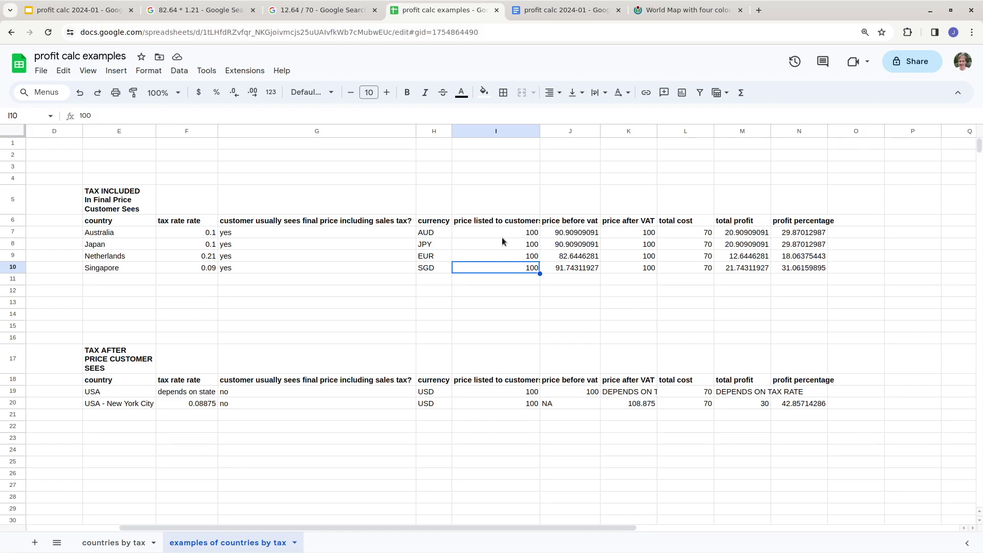
key(Right)
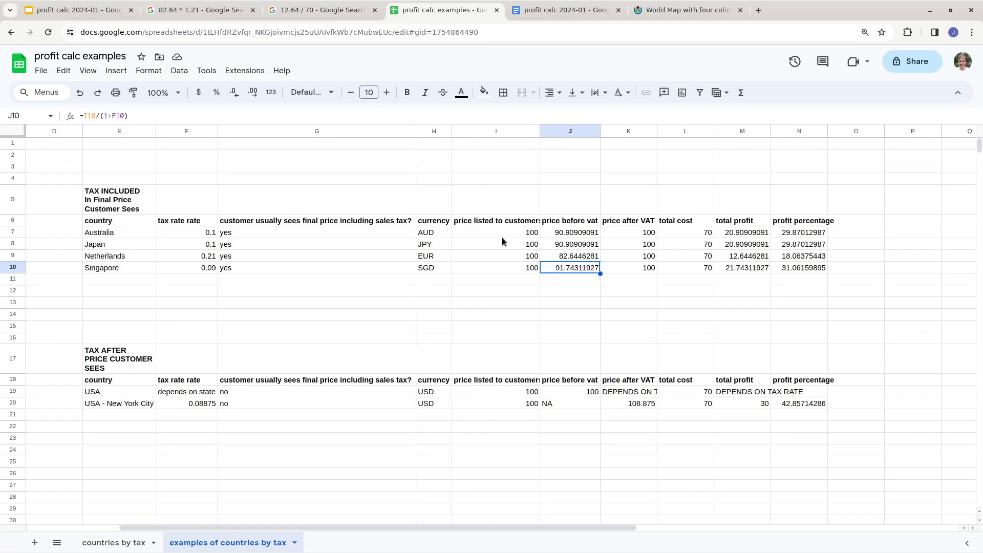
- Examine Singapore's total cost and price after VAT, and inspect the formula for its total profit
key(Right)
key(Right)
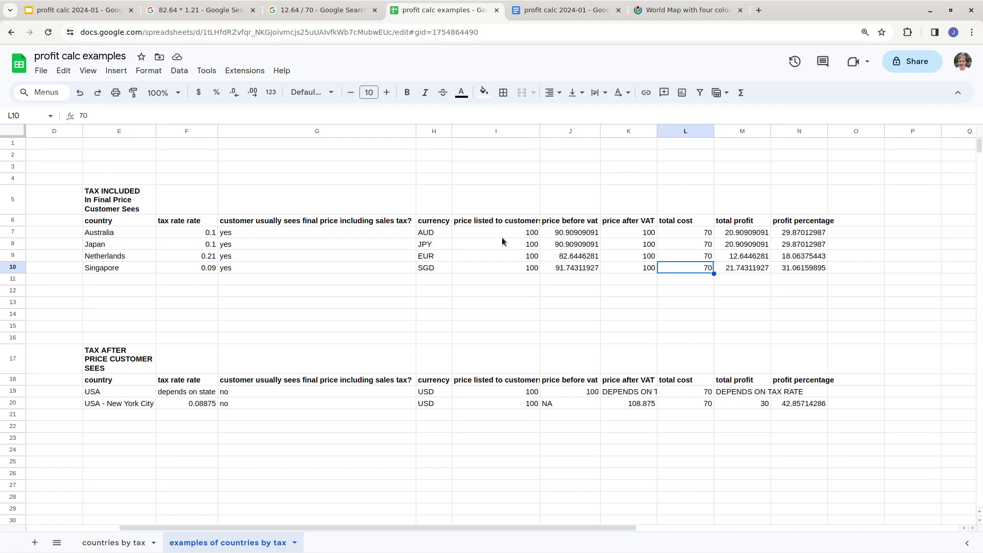
key(Right)
key(Left)
key(Left)
key(Left)
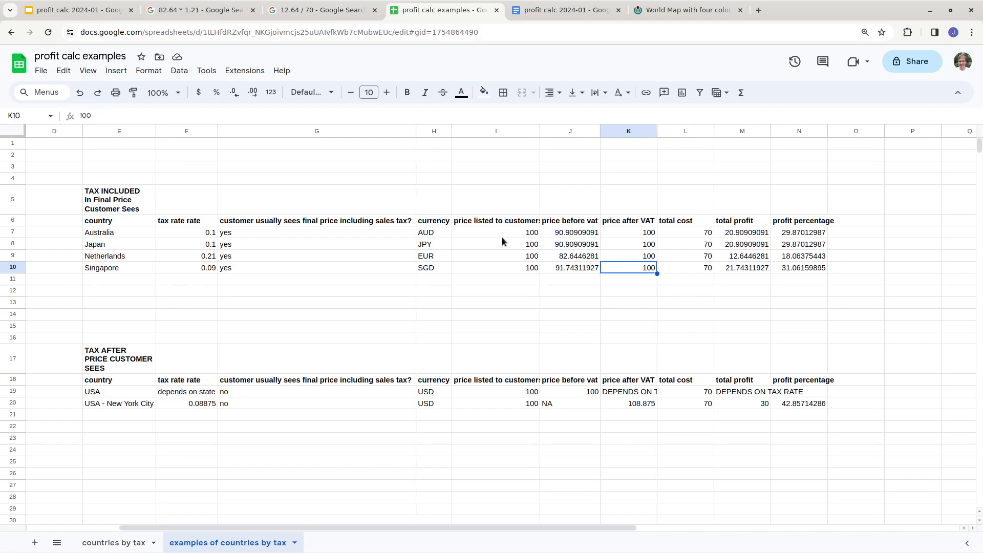
key(Right)
key(Right)
key(Right)
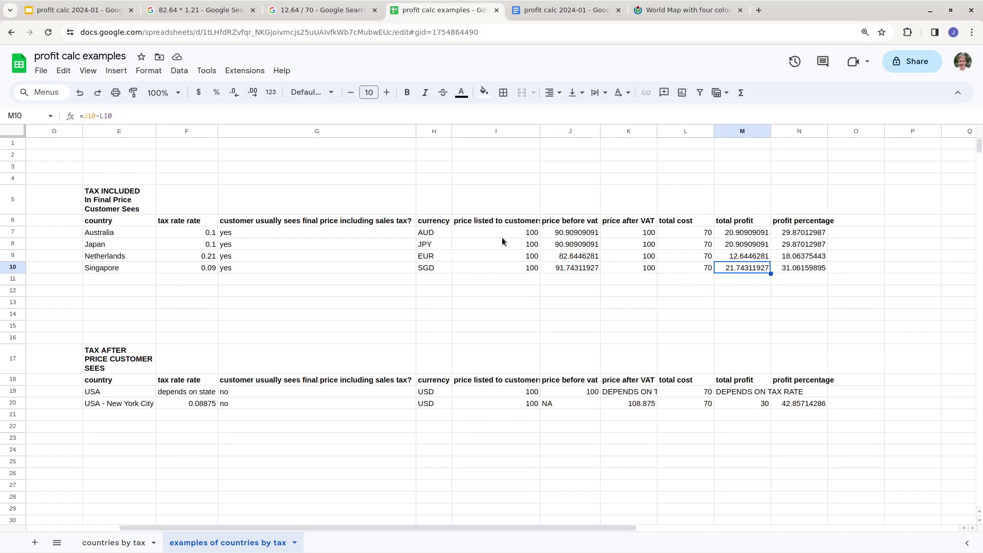
- Compare Singapore's total cost with its total profit and profit percentage cells, ending in an empty cell beneath the table
key(Left)
key(Right)
key(Right)
key(Left)
key(Left)
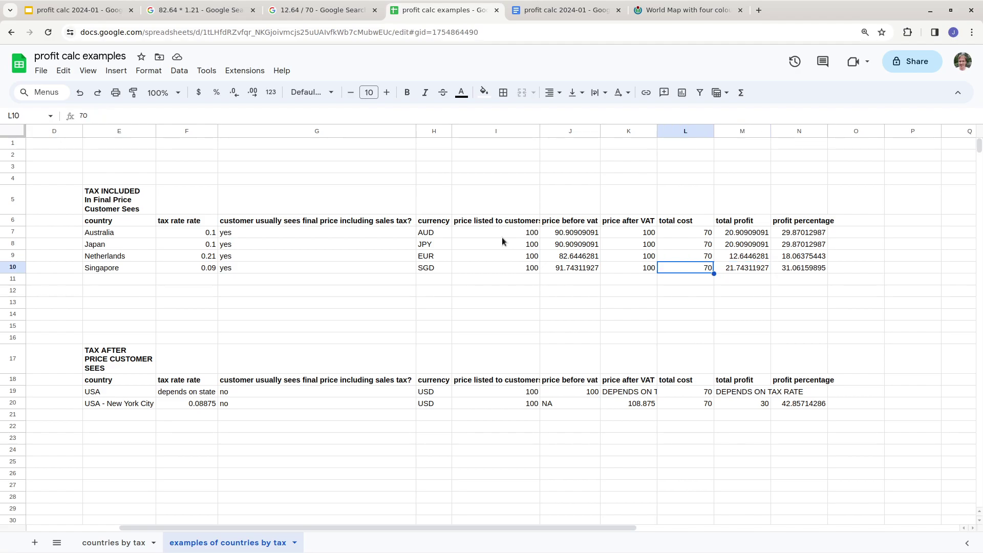
key(Down)
key(Down)
key(Down)
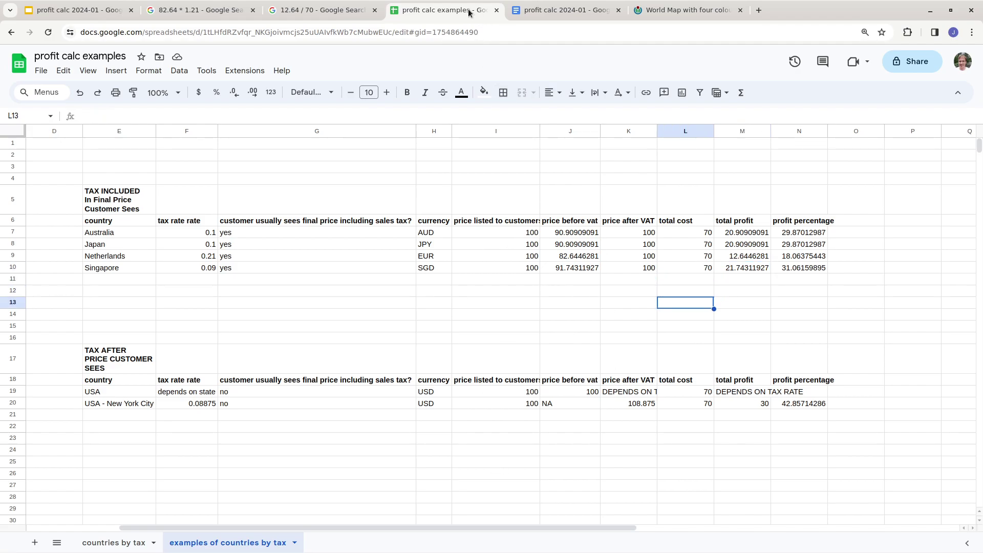
- Move the world map browser tab directly after the spreadsheet tab, view the United States on the map, and return to the spreadsheet
click(647, 5)
drag(647, 4, 525, 5)
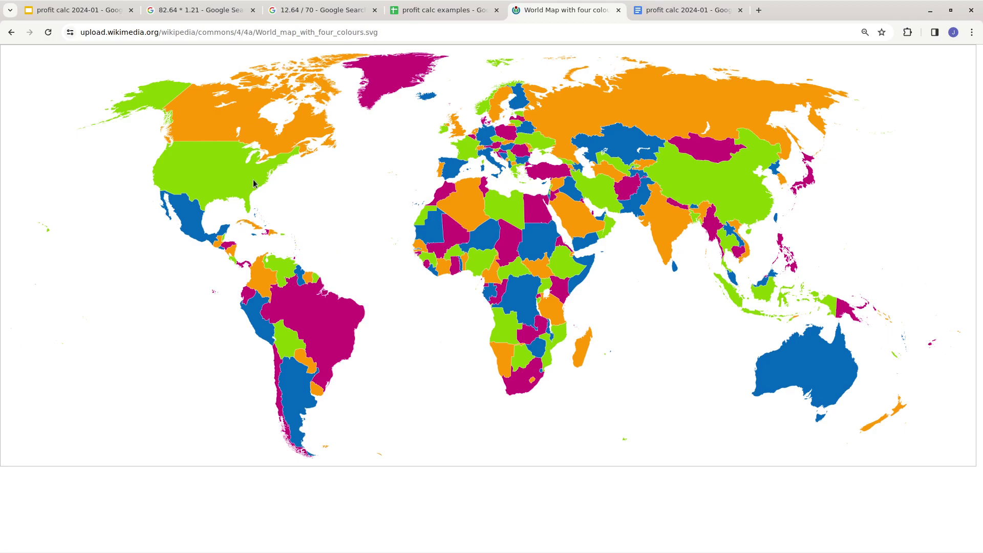
mouse_move(250, 192)
click(468, 5)
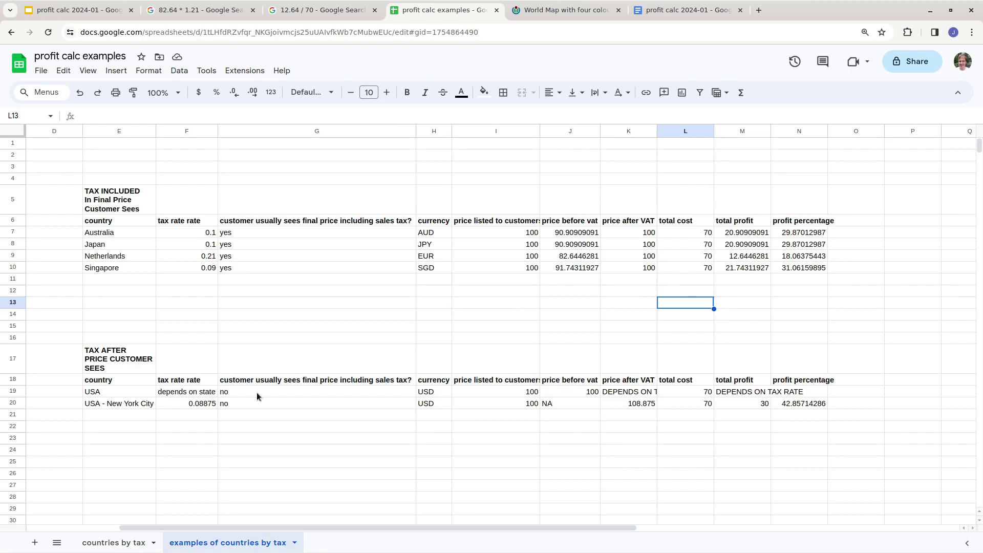
- View the northeastern United States on the world map and return to the country examples spreadsheet
click(584, 6)
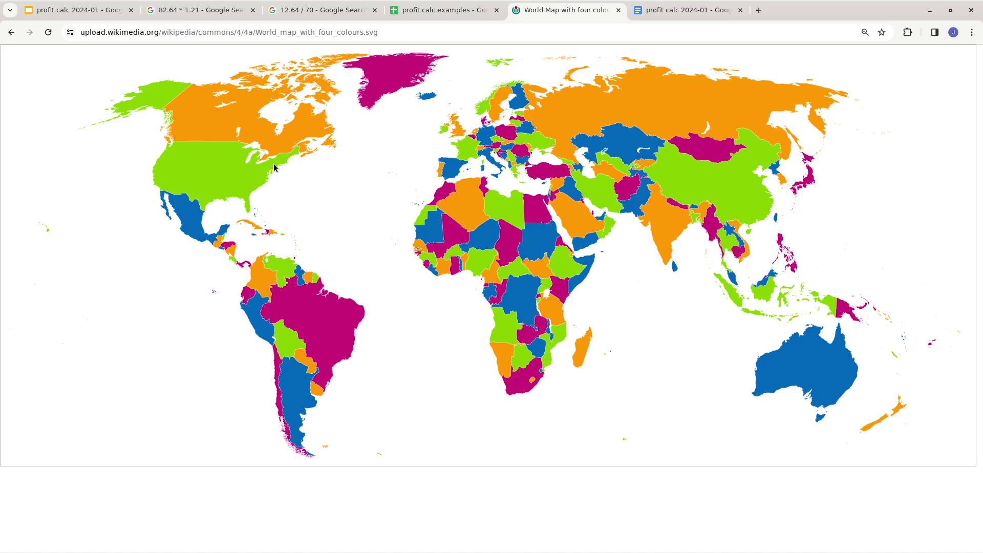
click(689, 6)
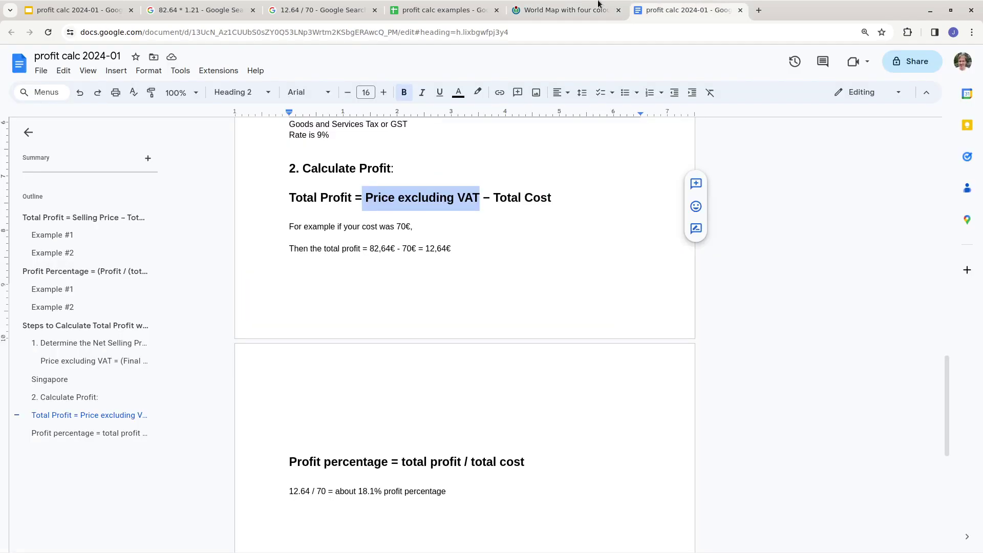
click(480, 3)
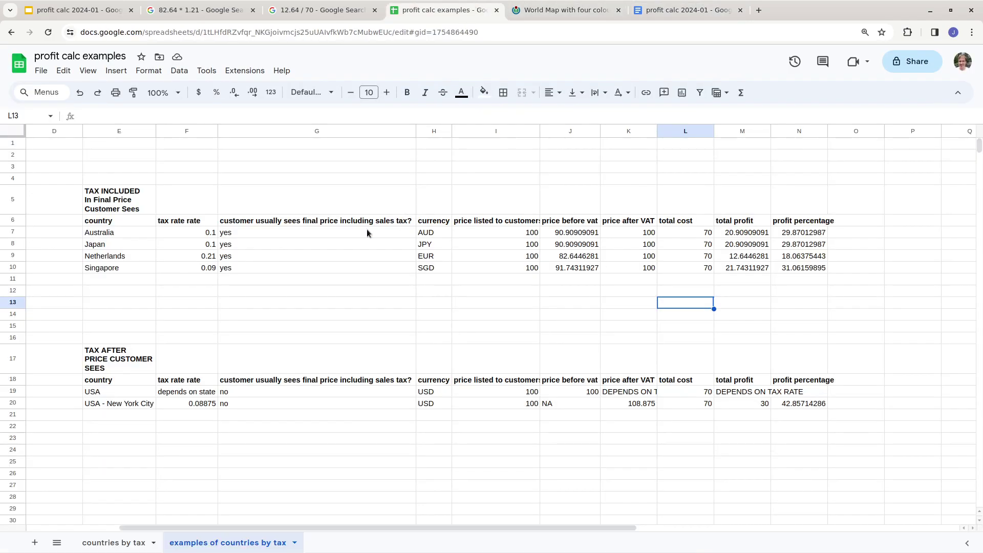
- Check the New York City tax rate and the price listed to the customer
click(213, 409)
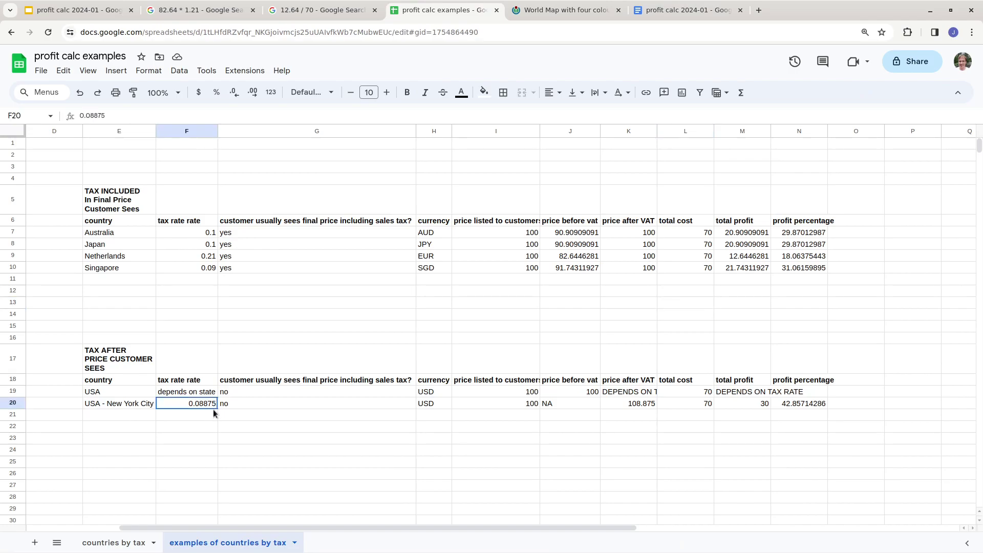
click(474, 408)
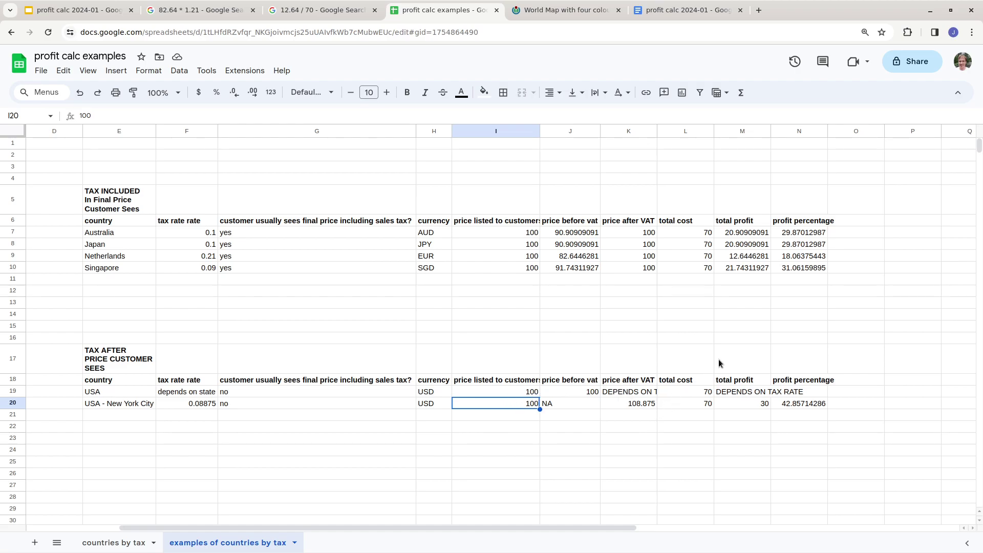
key(Left)
key(Left)
key(Left)
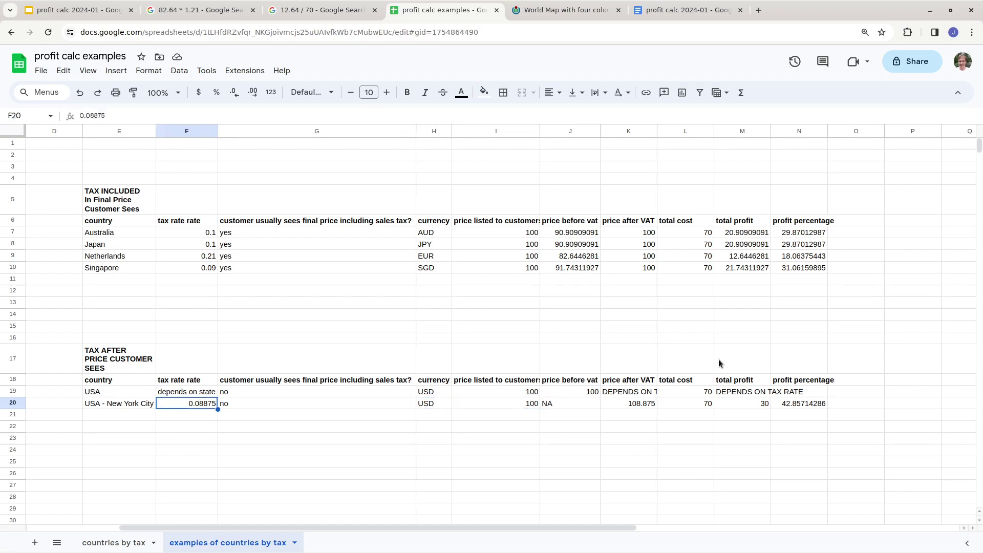
- Examine New York City's listed price and price before VAT, and inspect the formula for its price after VAT
key(Right)
key(Right)
key(Right)
key(Right)
key(Right)
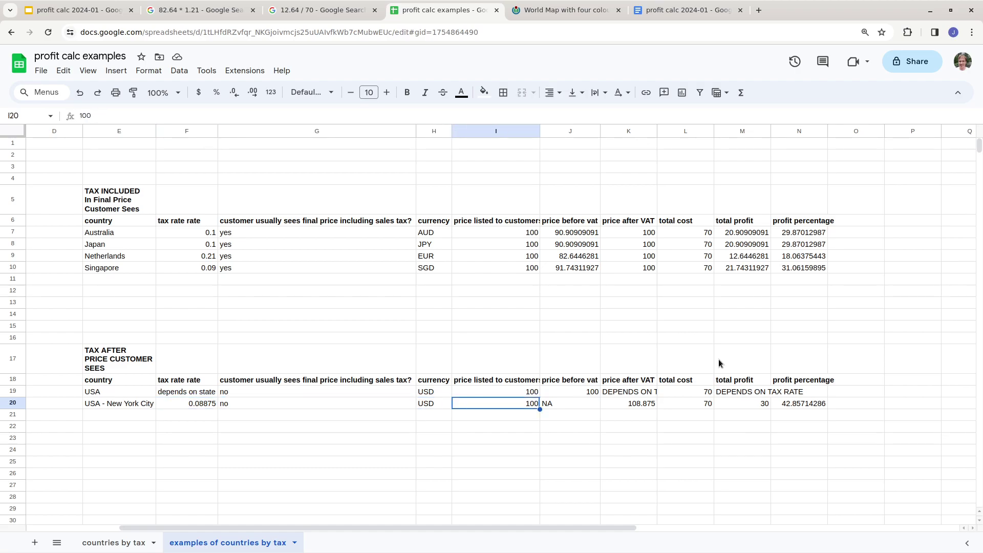
key(Left)
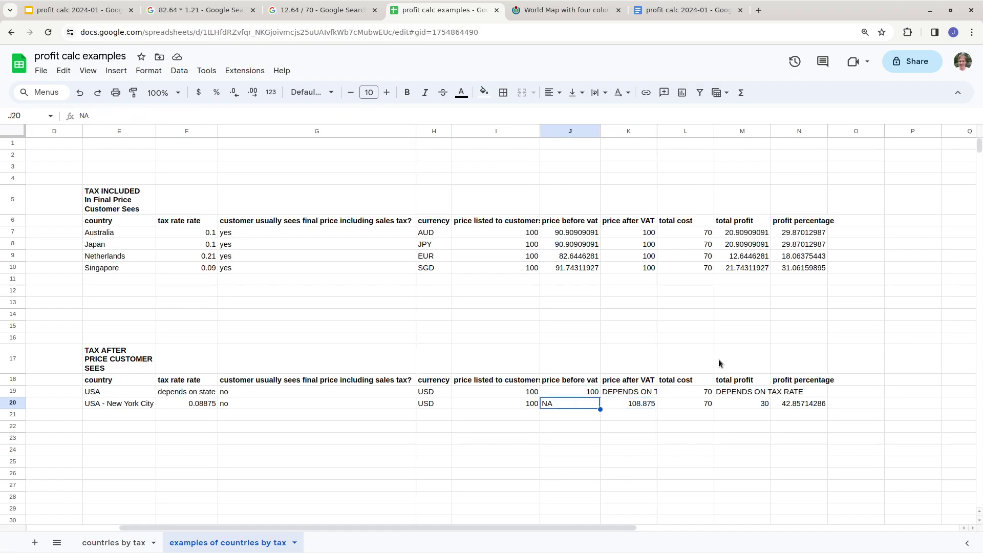
key(Left)
key(Right)
key(Right)
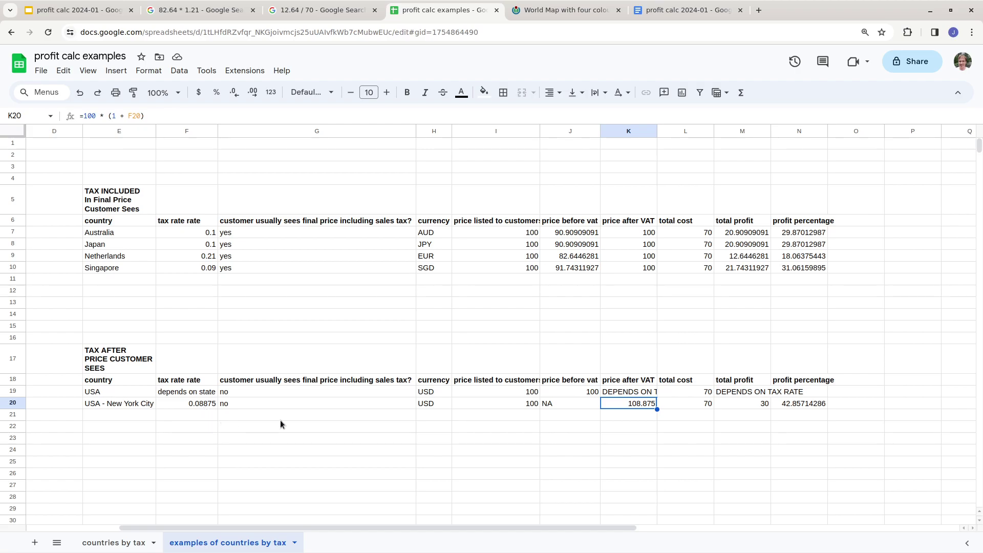
- Compare New York City's listed price with its price after VAT and total cost
click(511, 403)
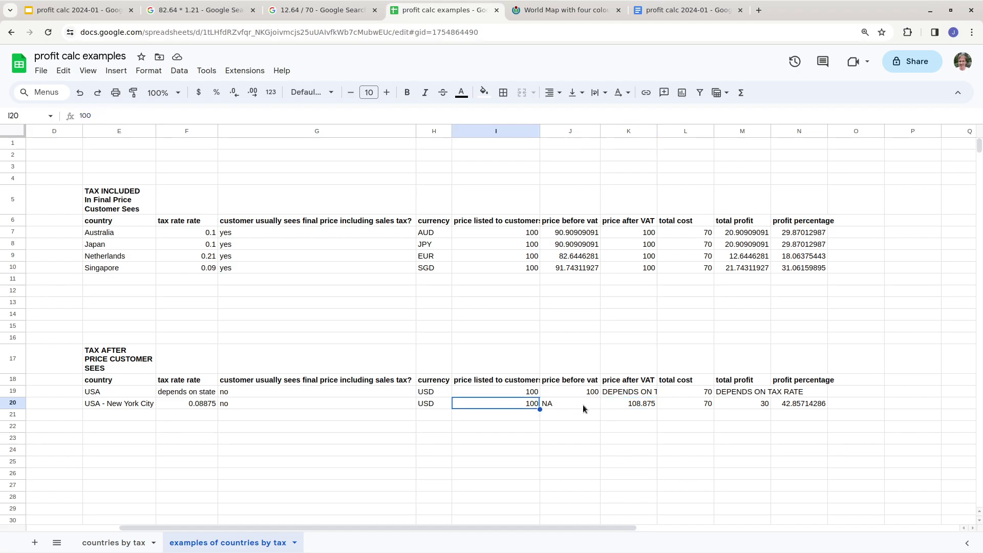
key(Right)
key(Right)
key(Right)
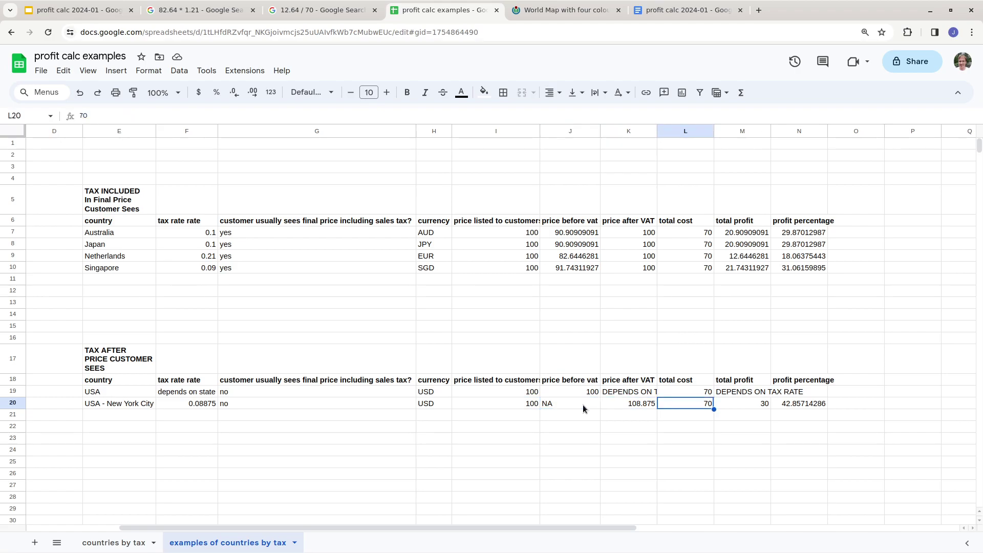
key(Left)
key(Right)
key(Left)
key(Left)
key(Left)
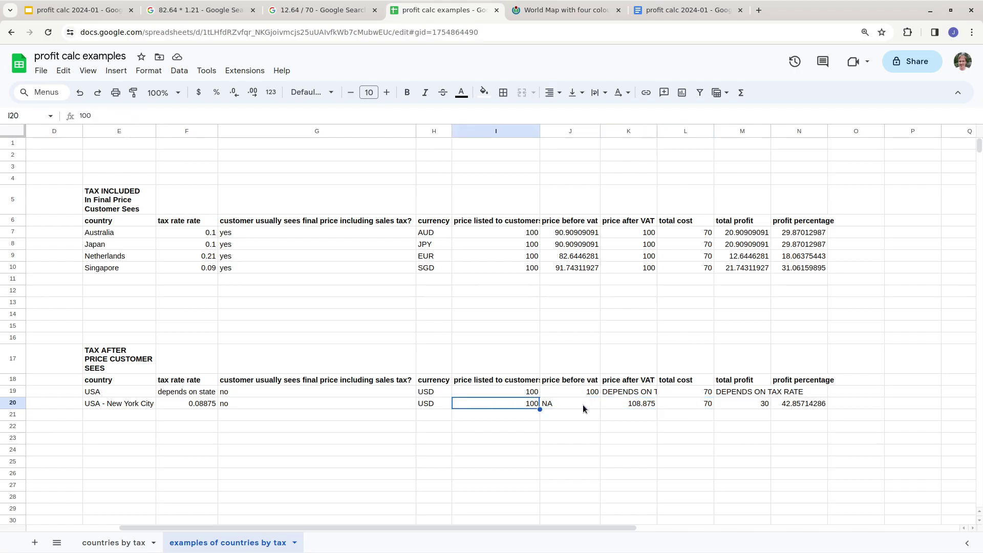
- Trace New York City's listed price through the price after VAT formula to the total profit formula
key(Right)
key(Left)
key(Right)
key(Right)
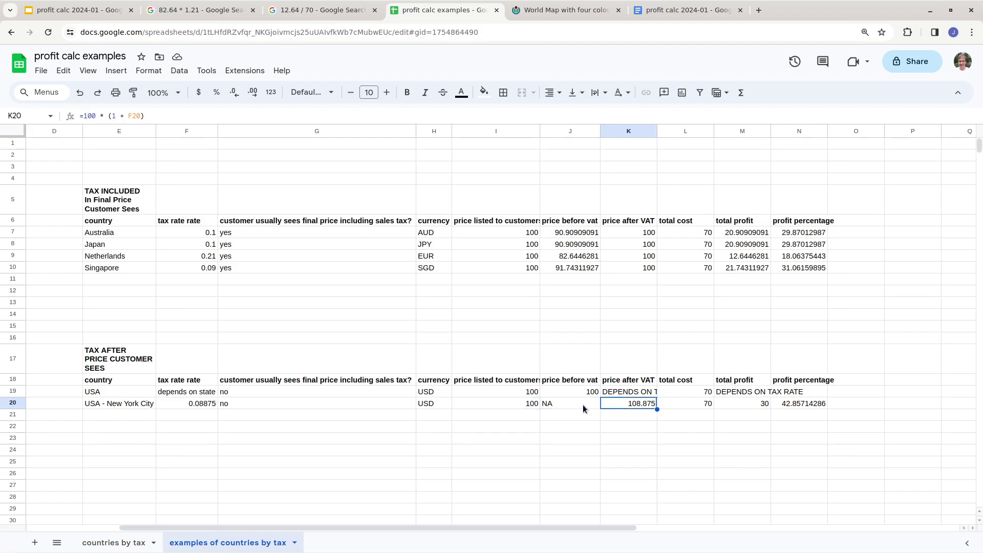
key(Left)
key(Left)
key(Right)
key(Right)
key(Right)
key(Right)
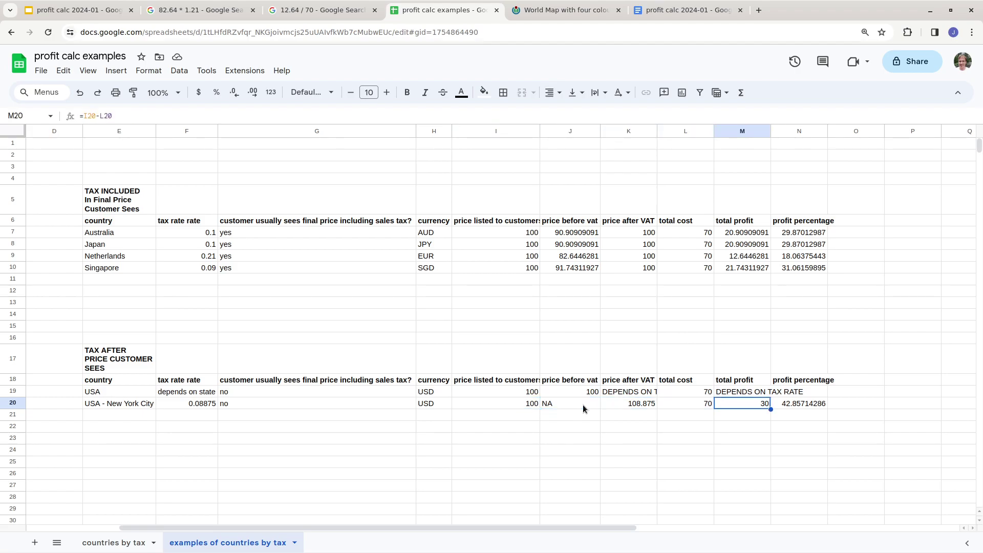
- Check the New York City listed price and total cost cells used by its total profit formula
key(Left)
key(Left)
key(Left)
key(Left)
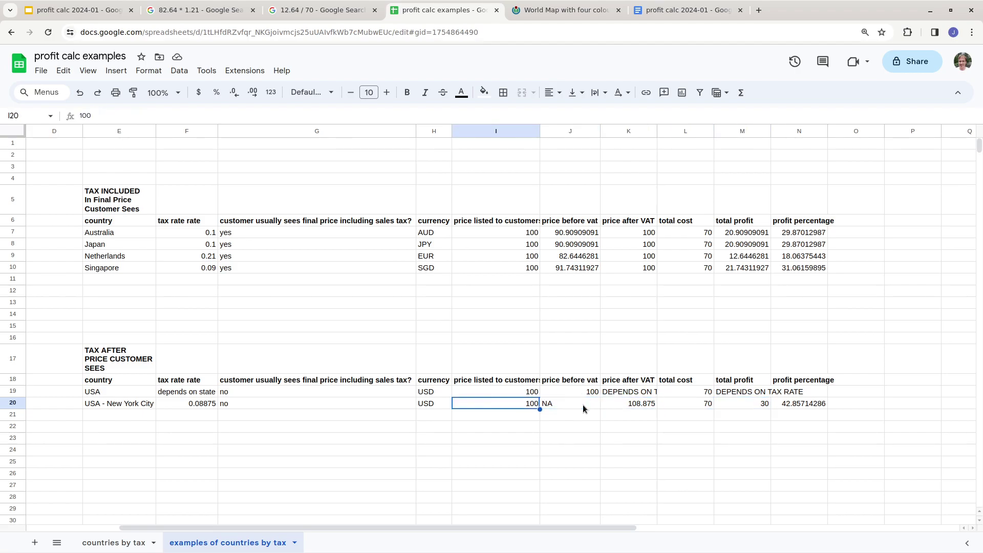
key(Right)
key(Right)
key(Right)
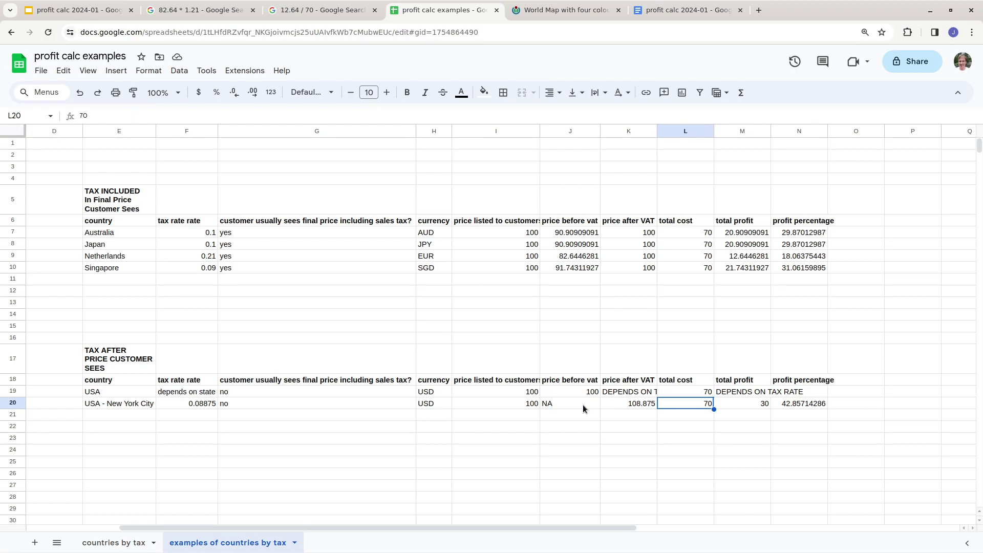
- Examine New York City's total profit formula alongside its total cost and profit percentage
key(Right)
key(Right)
key(Left)
key(Right)
key(Left)
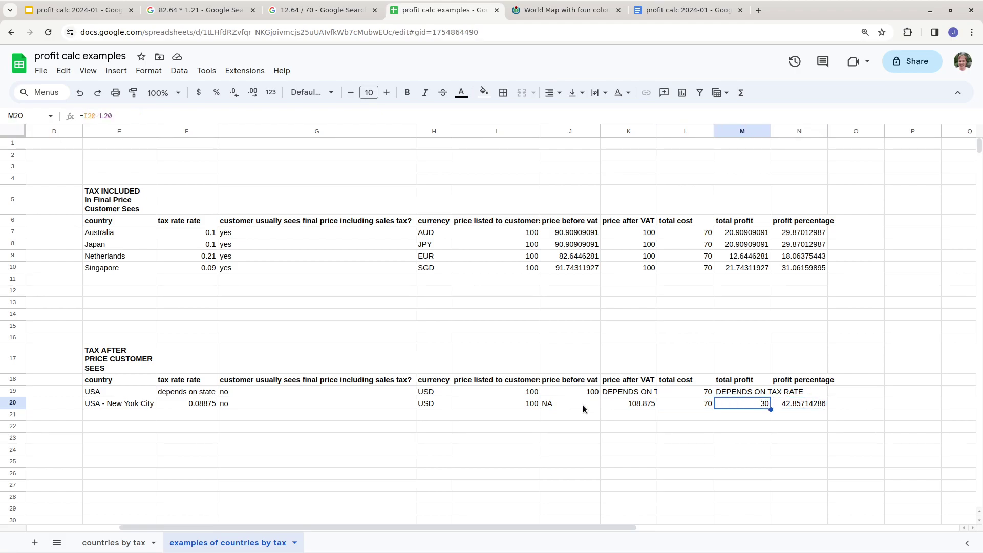
key(Right)
key(Left)
key(Left)
key(Right)
key(Left)
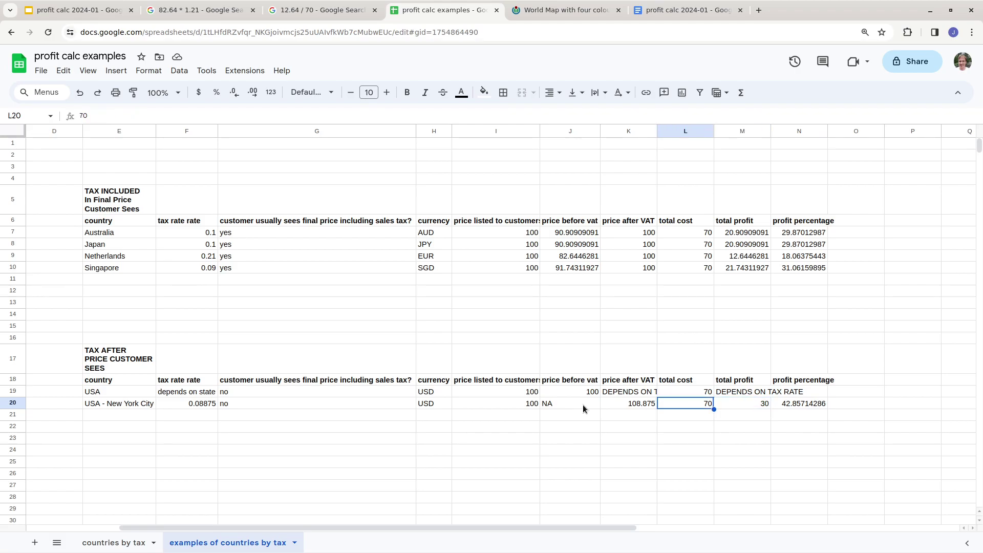
key(Right)
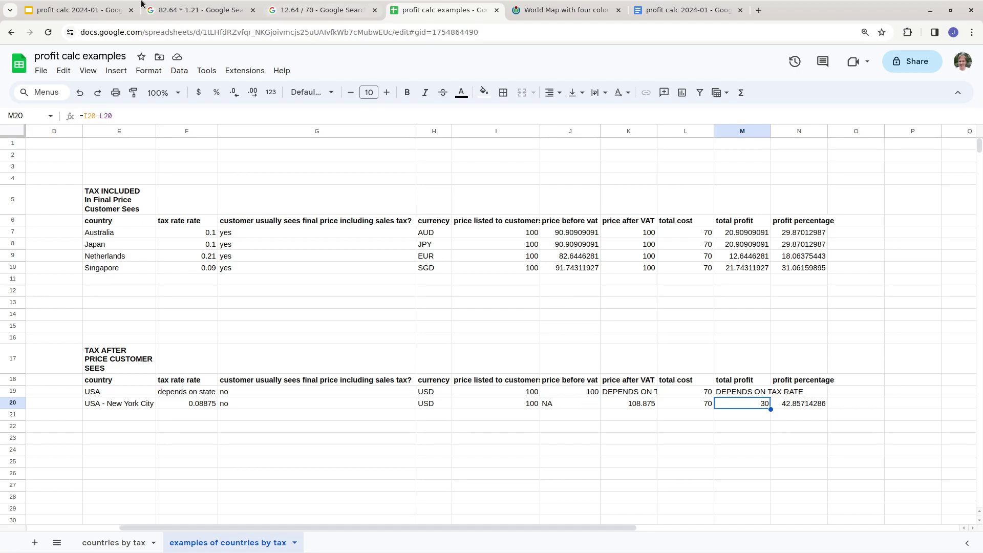
- Switch to the profit calc 2024-01 presentation and review its title slide and the "Profit — A Basic Definition" slide
click(103, 10)
click(90, 139)
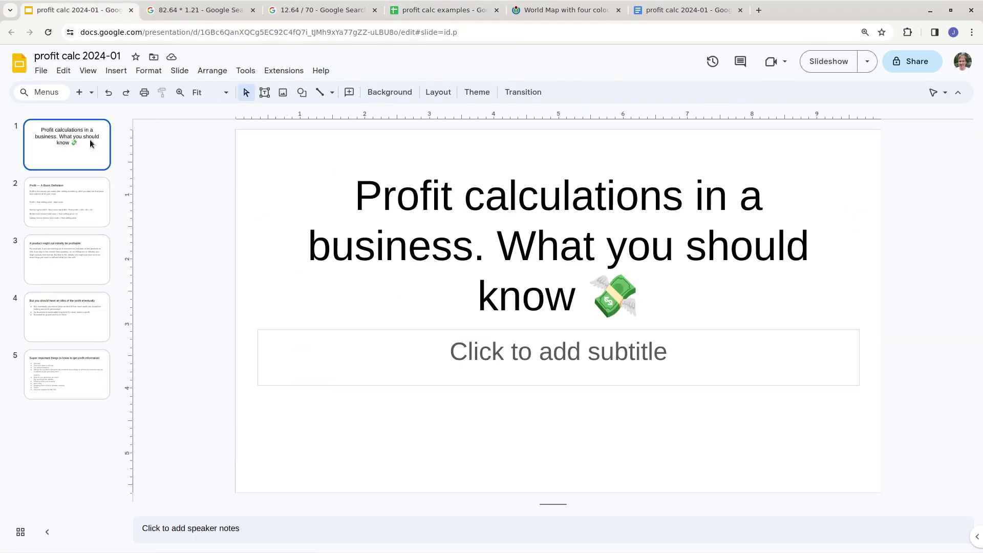
click(85, 199)
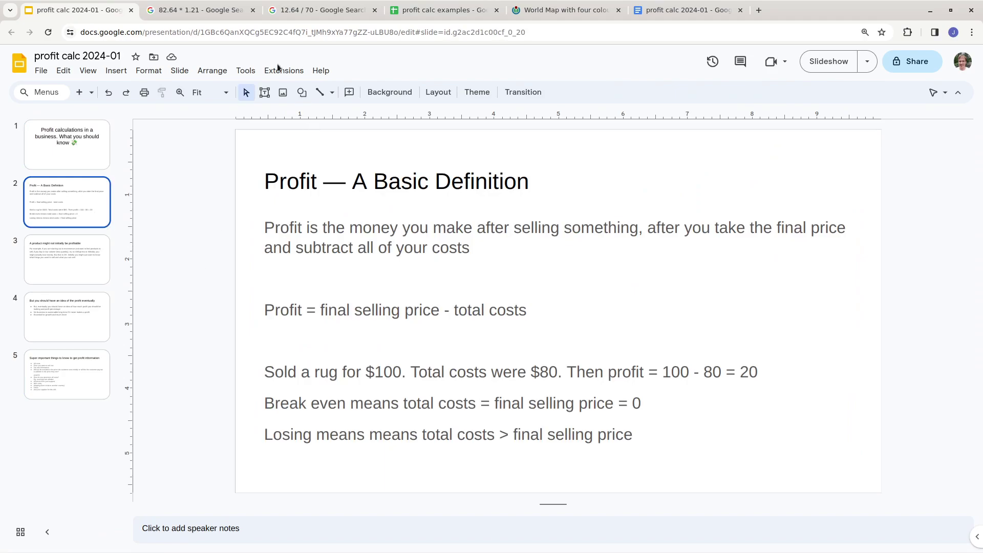
- View the world map once more and return to the profit calc examples spreadsheet
click(544, 10)
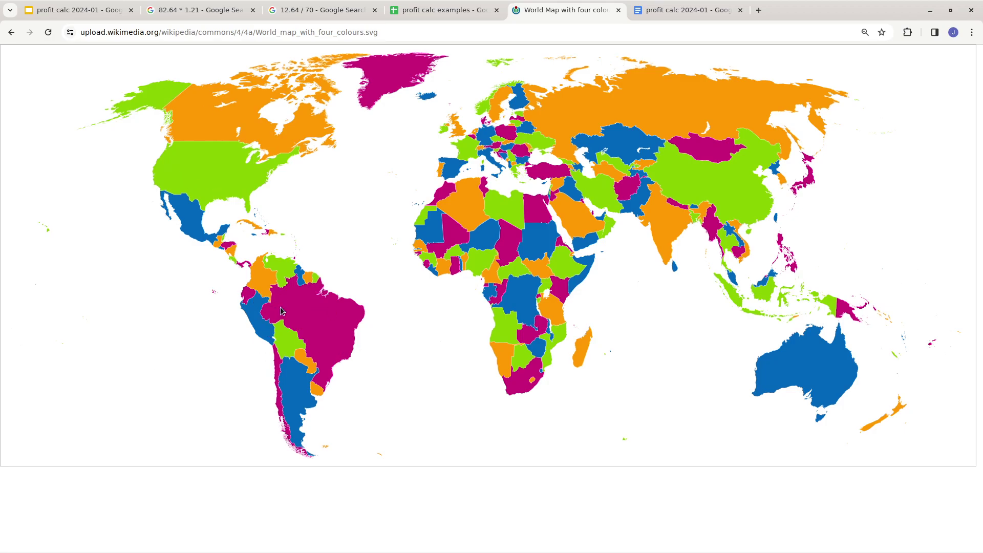
click(434, 6)
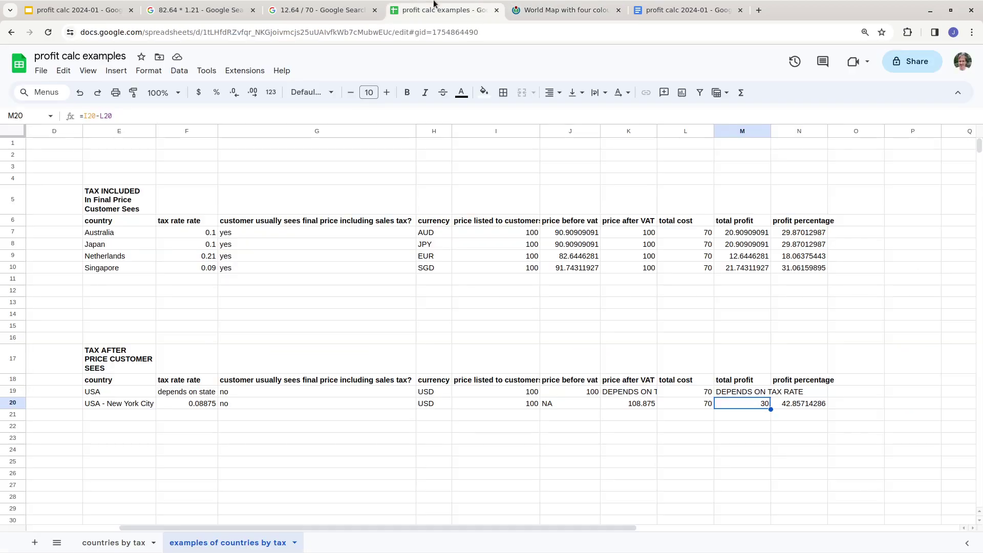